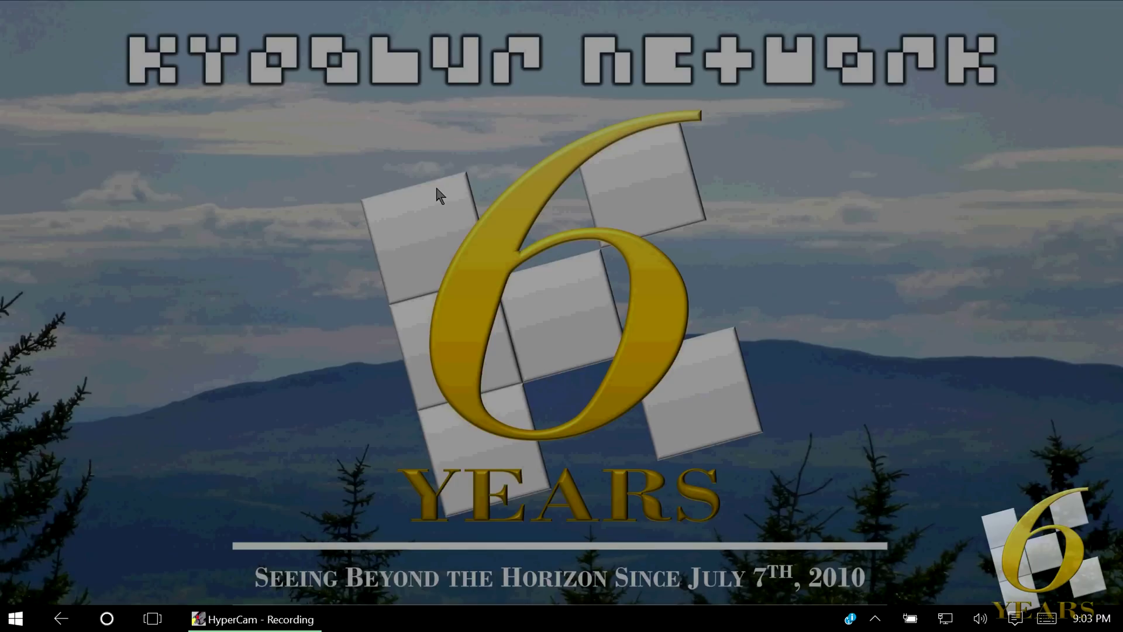
Step: Bring up the full-screen Windows Start menu with its app tiles
key("super")
Step: Launch Audacity from the Desktop Apps group to get an empty project
scroll(435, 185, "down", 5)
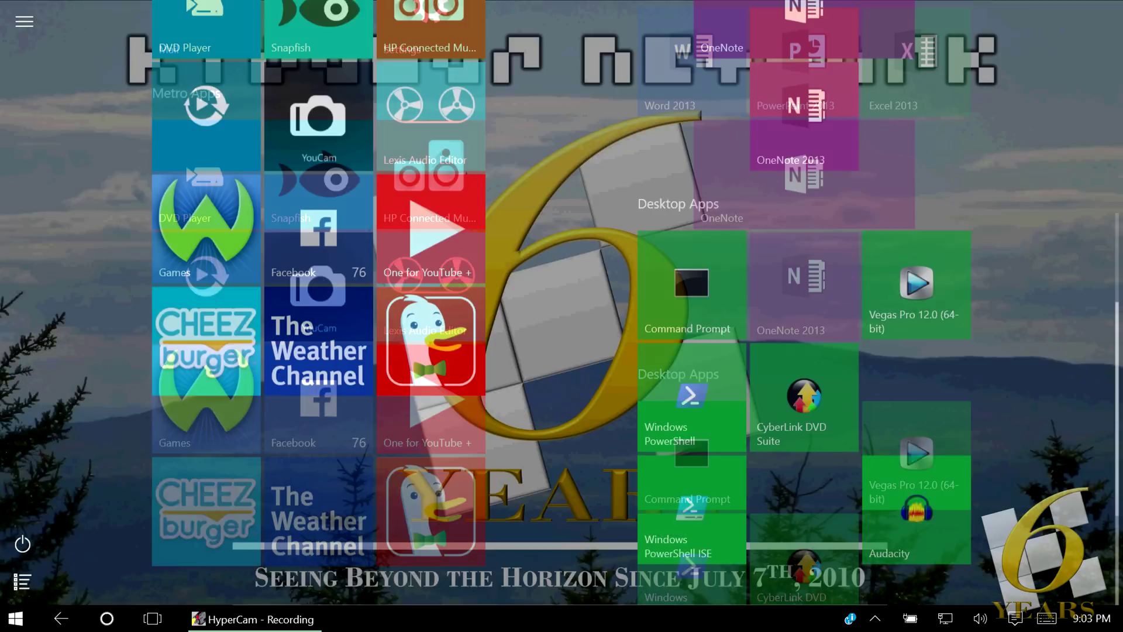
left_click(917, 544)
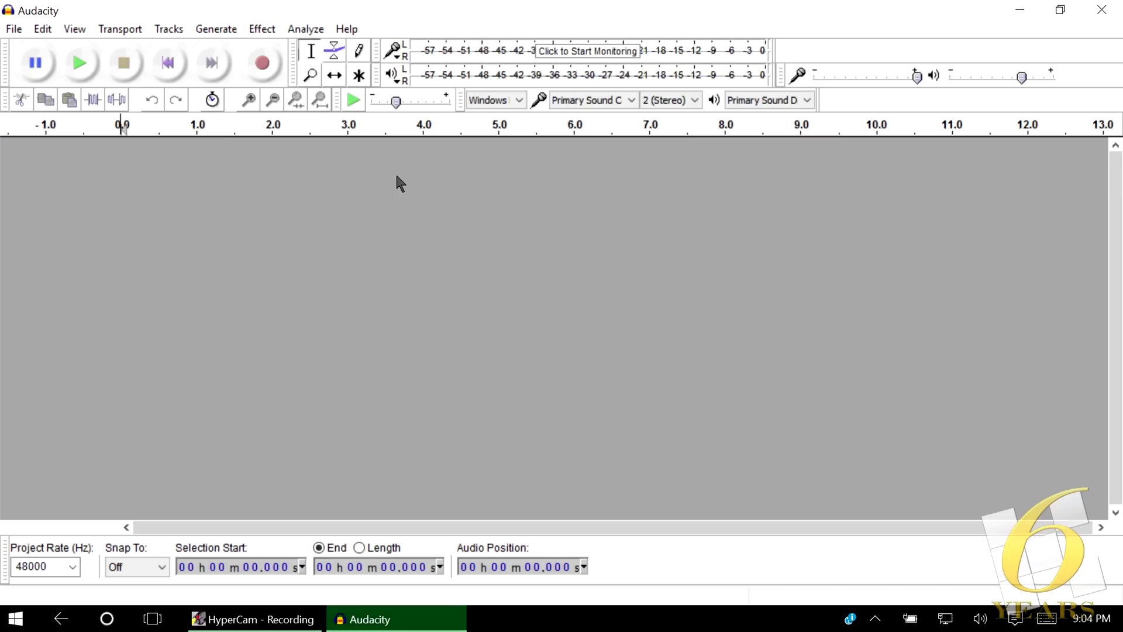
Step: Import the audio of 'Warner Bros. Television Logo (2001) (LD).mp4' as a stereo track
left_click(20, 29)
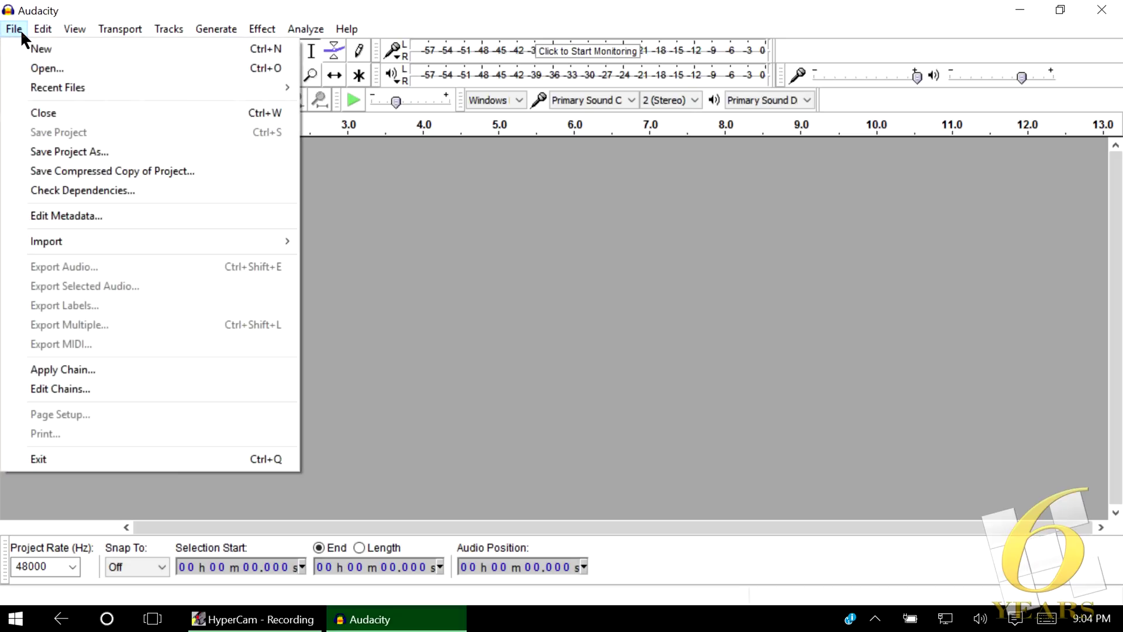
mouse_move(225, 241)
left_click(343, 241)
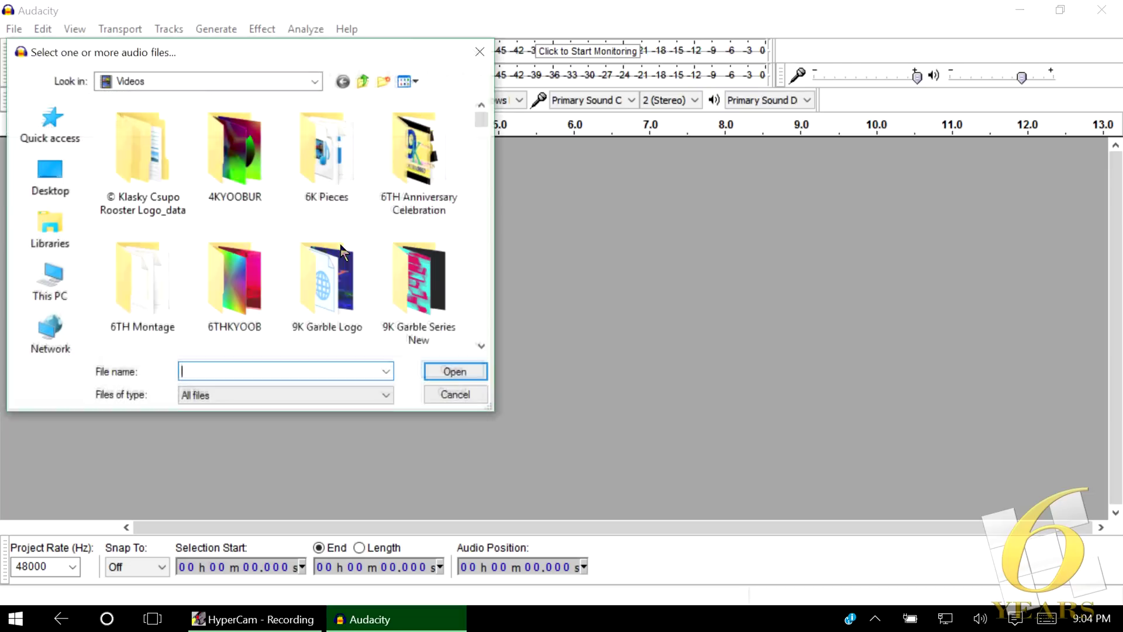
type("wa")
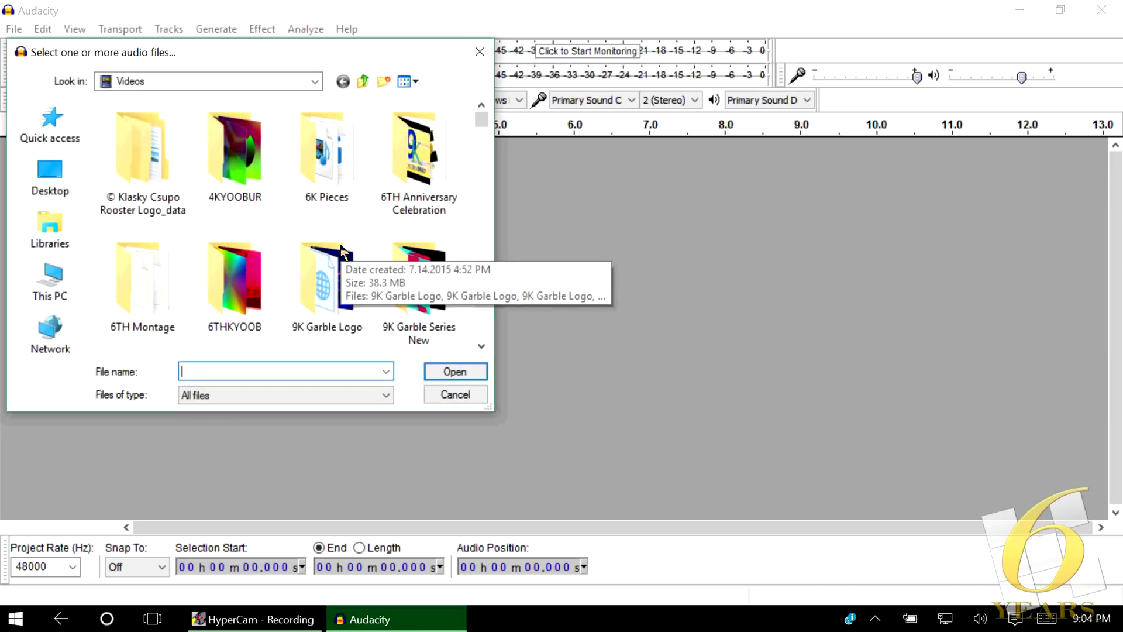
type("rn")
key("Down")
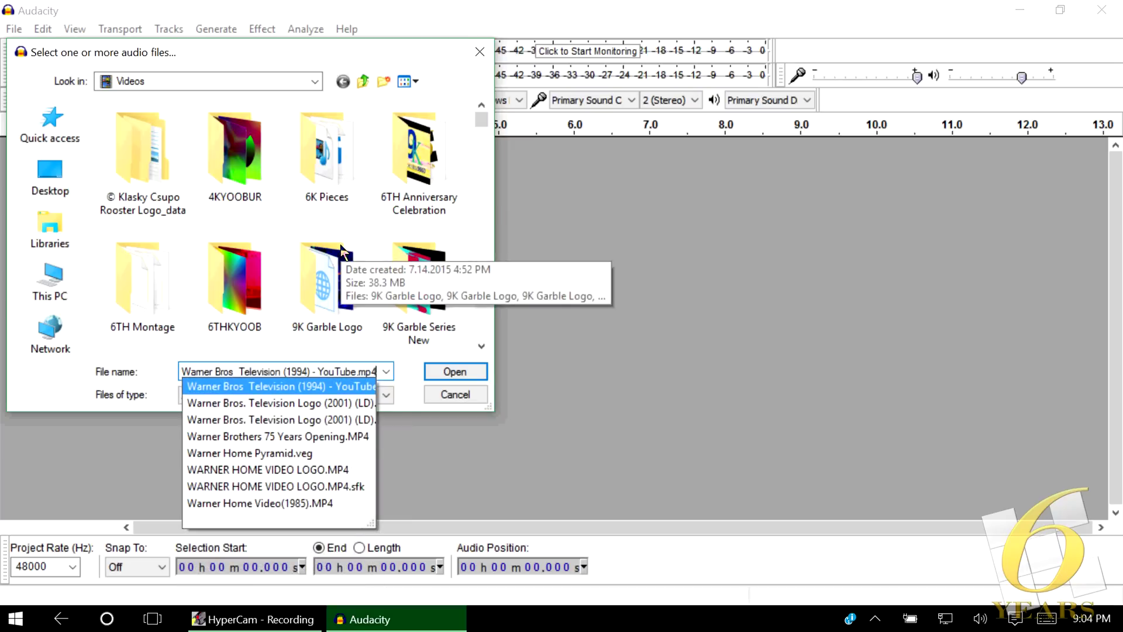
key("Down")
key("Down")
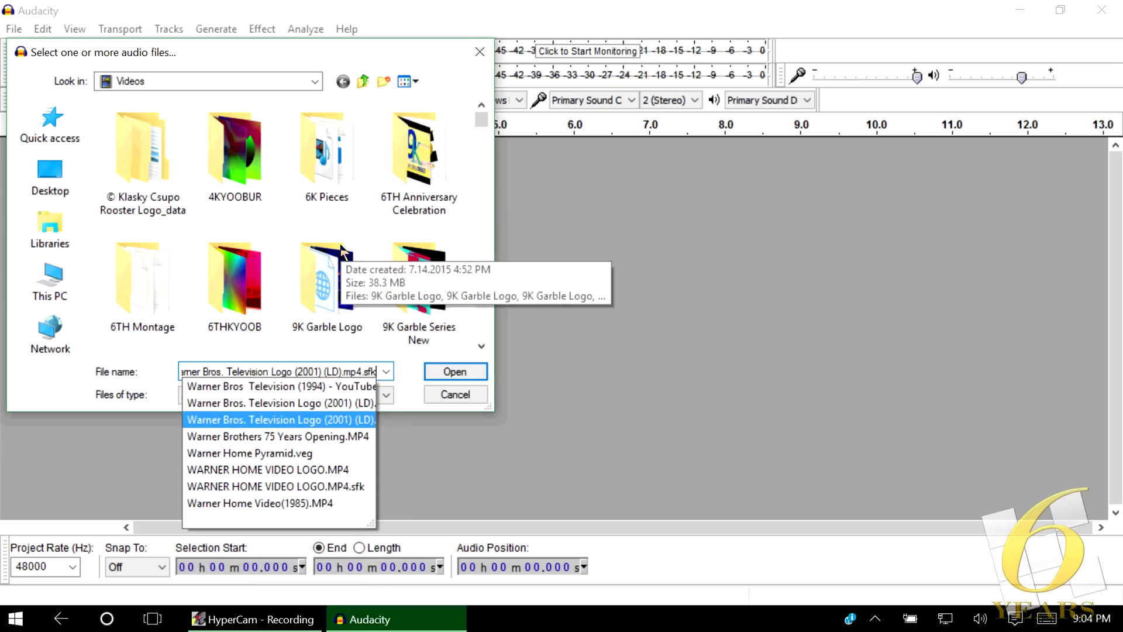
key("Up")
key("Up")
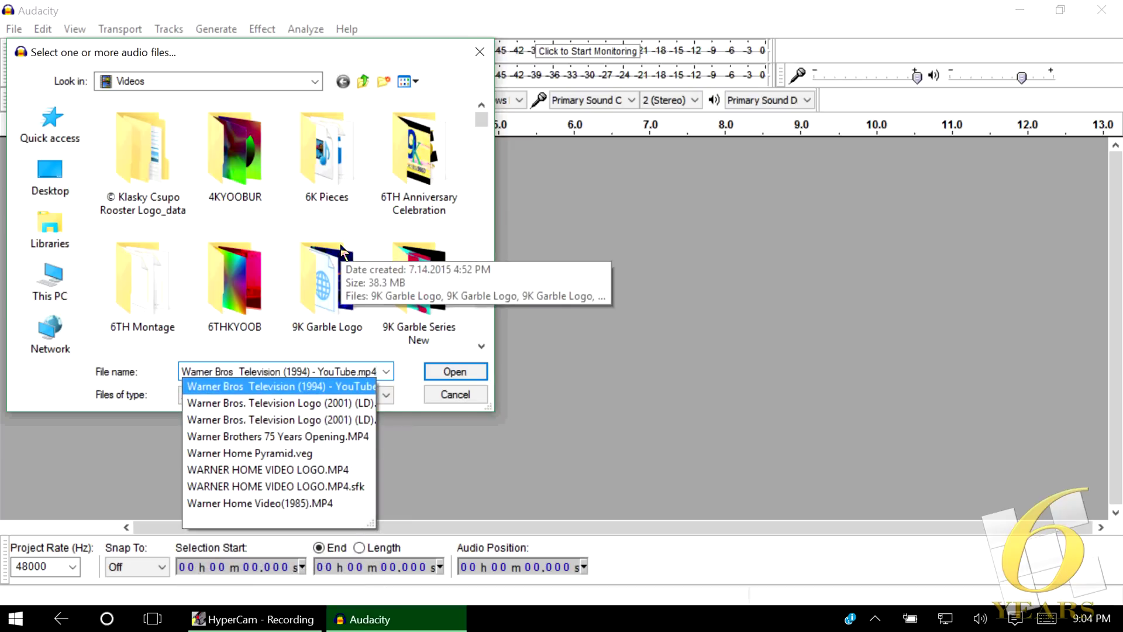
key("Down")
key("Return")
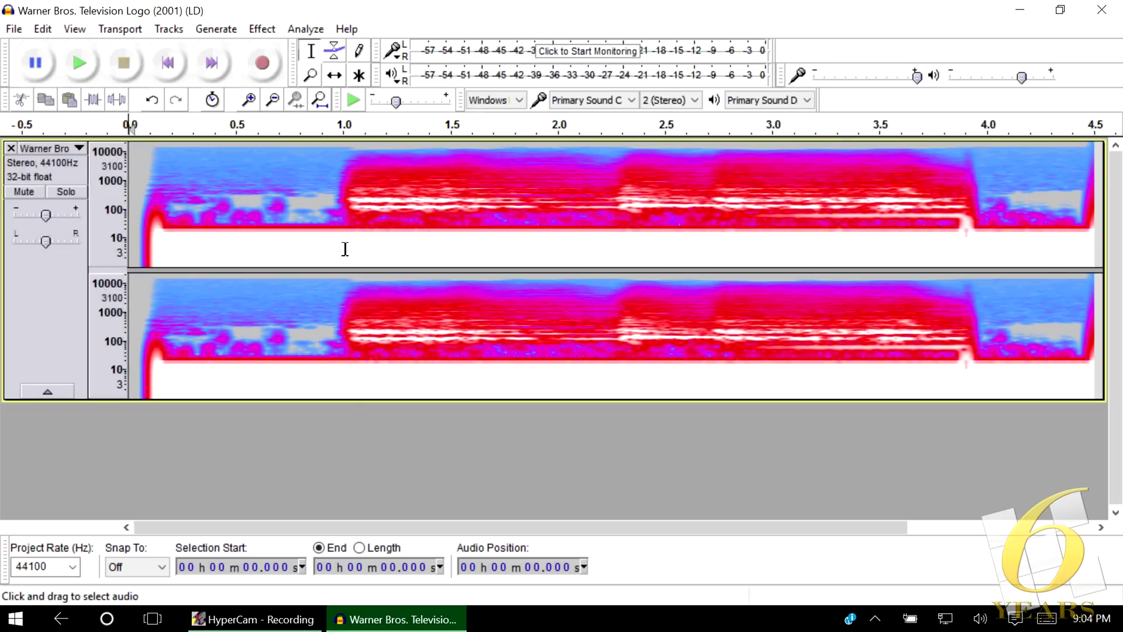
Step: Play the imported track and set the project rate to 48000 Hz
left_click(83, 61)
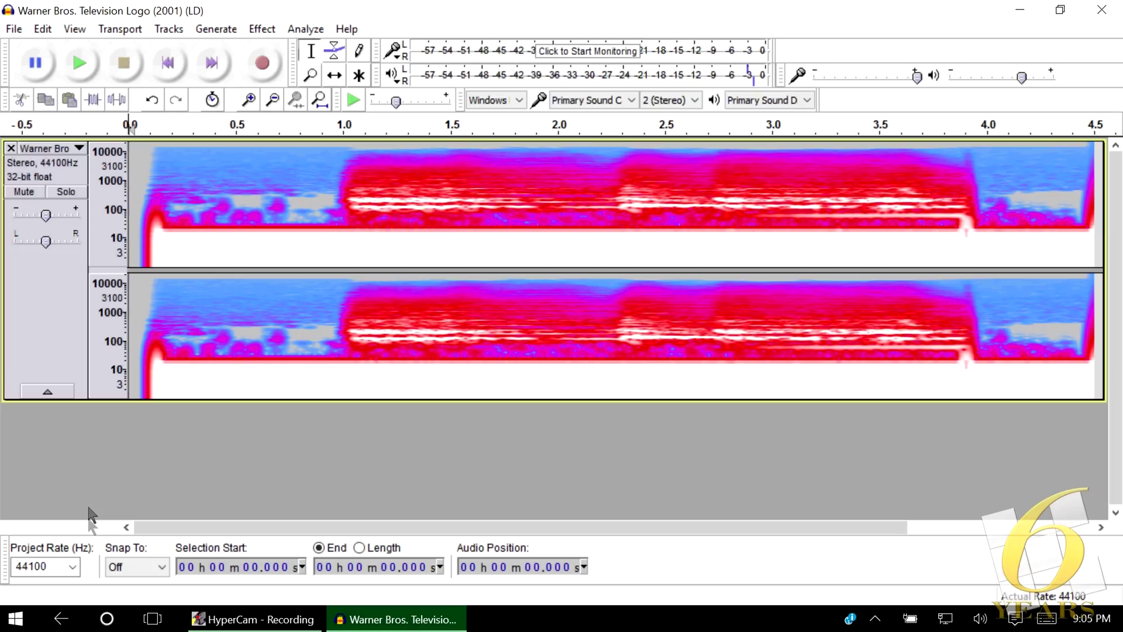
left_click(72, 565)
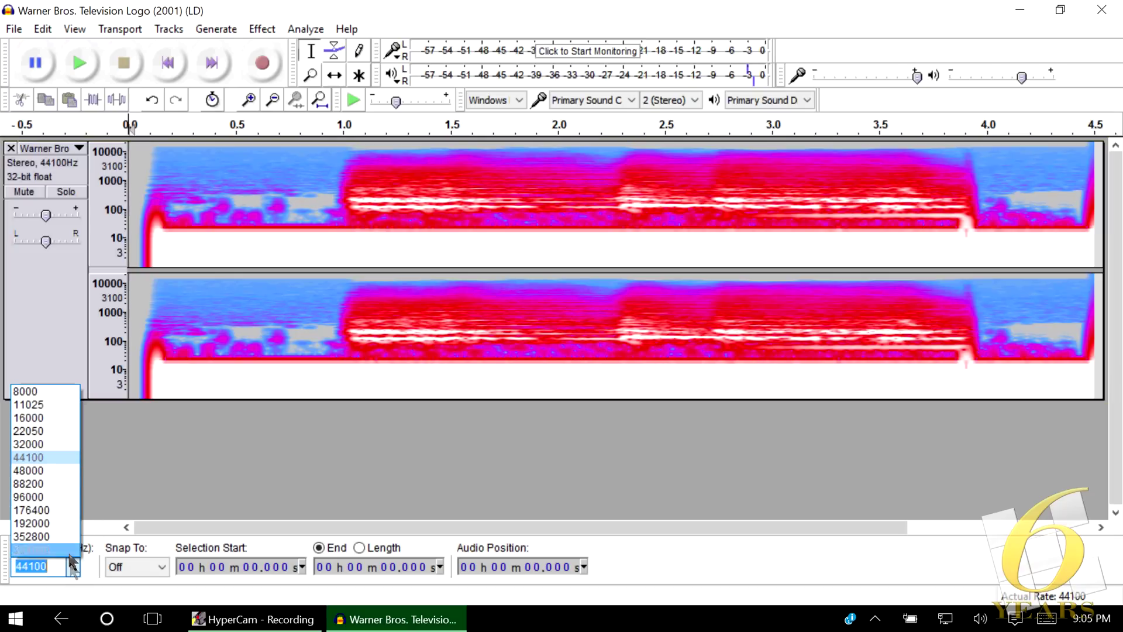
left_click(48, 471)
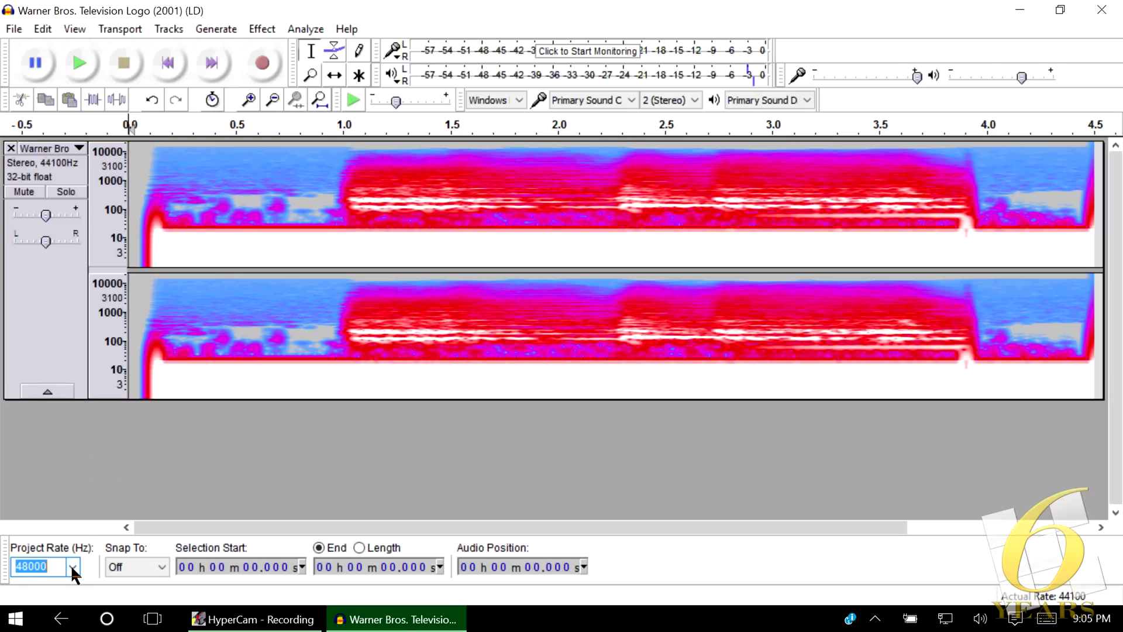
Step: Resample the Warner Bros track to 48000 Hz with Tracks > Resample
left_click(49, 345)
left_click(168, 29)
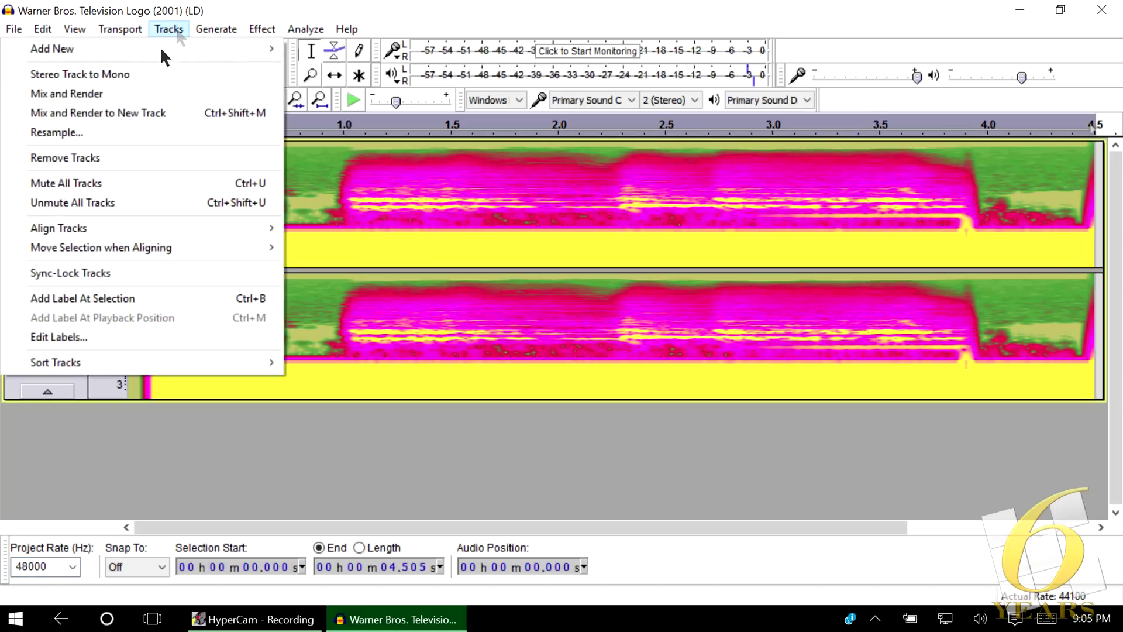
left_click(85, 133)
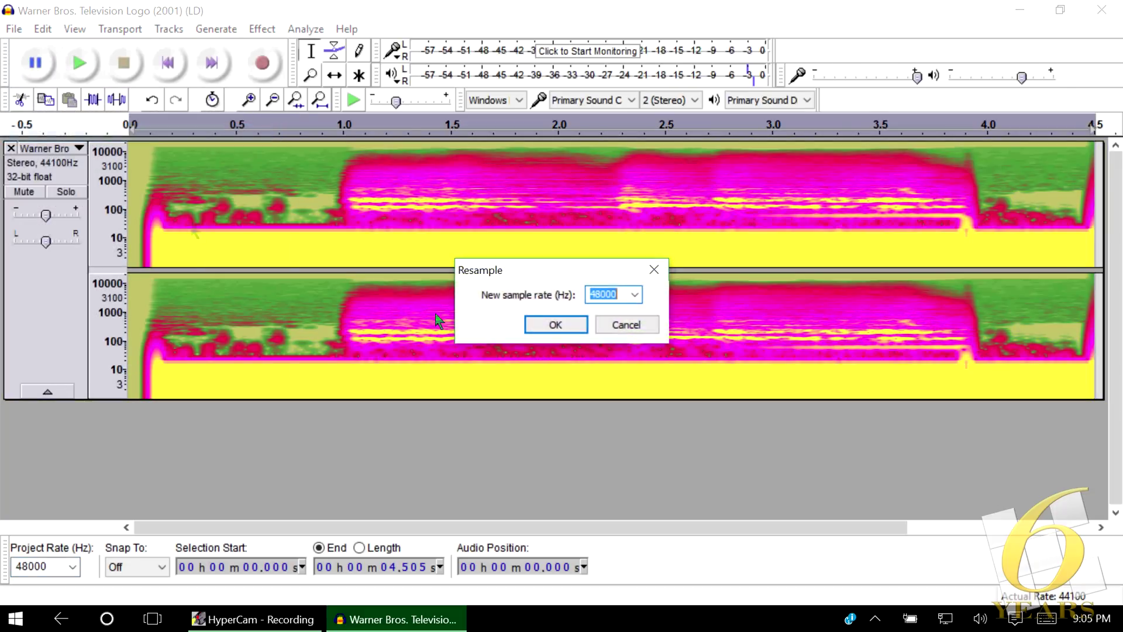
left_click(573, 320)
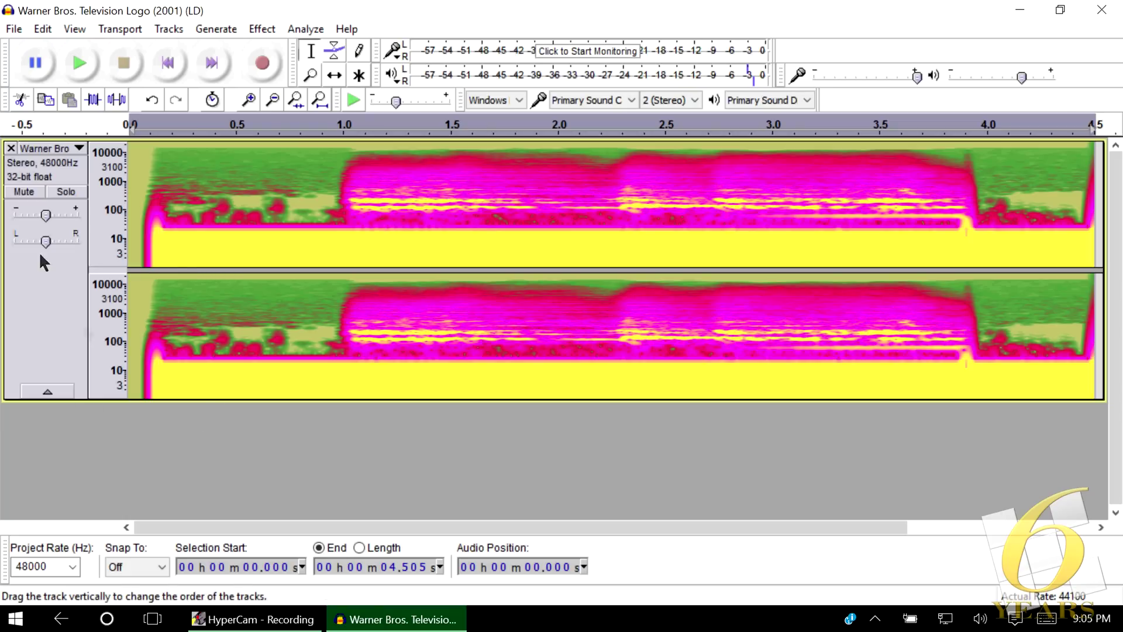
Step: Collapse the Warner Bros track and duplicate it into four identical tracks
left_click(48, 392)
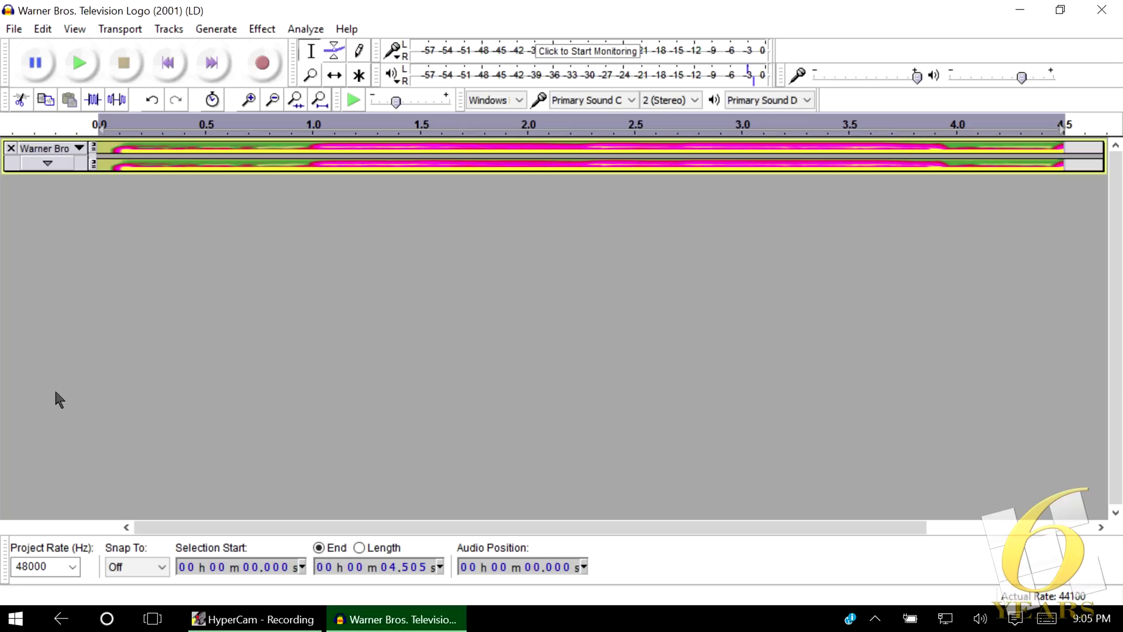
key("ctrl+d")
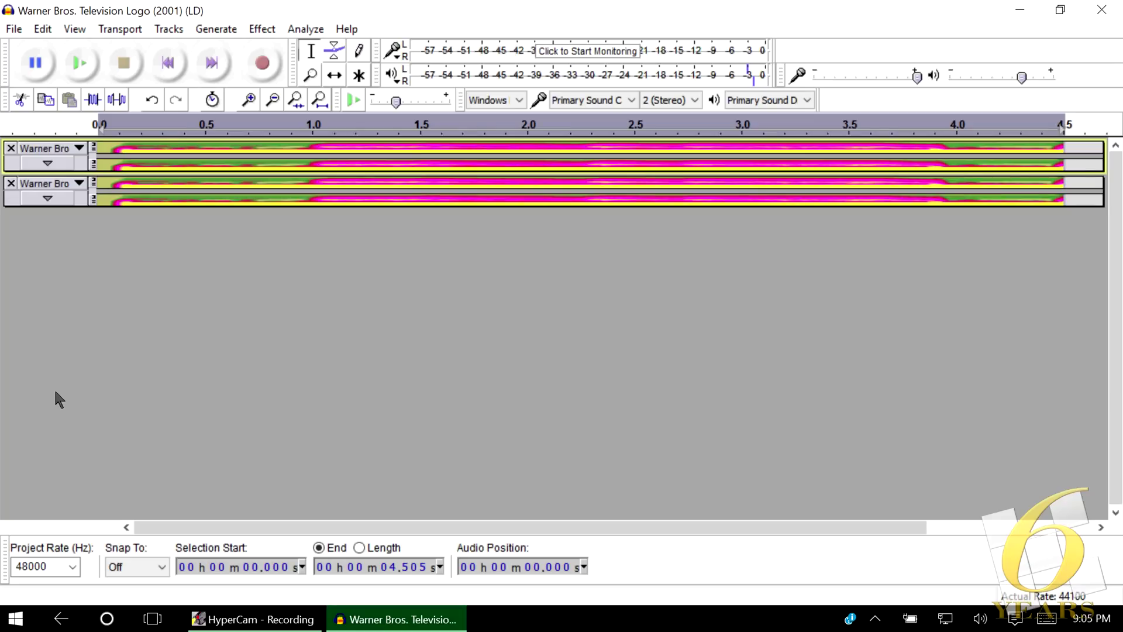
key("ctrl+d")
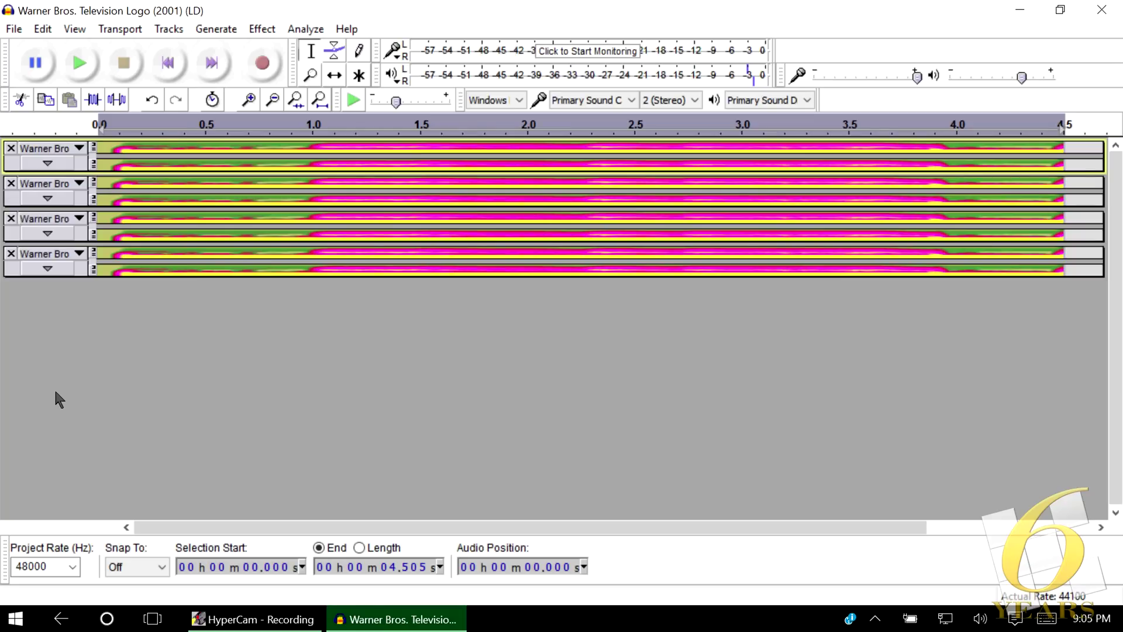
Step: Raise the first track's pitch by 13 semitones with Change Pitch
left_click(85, 170)
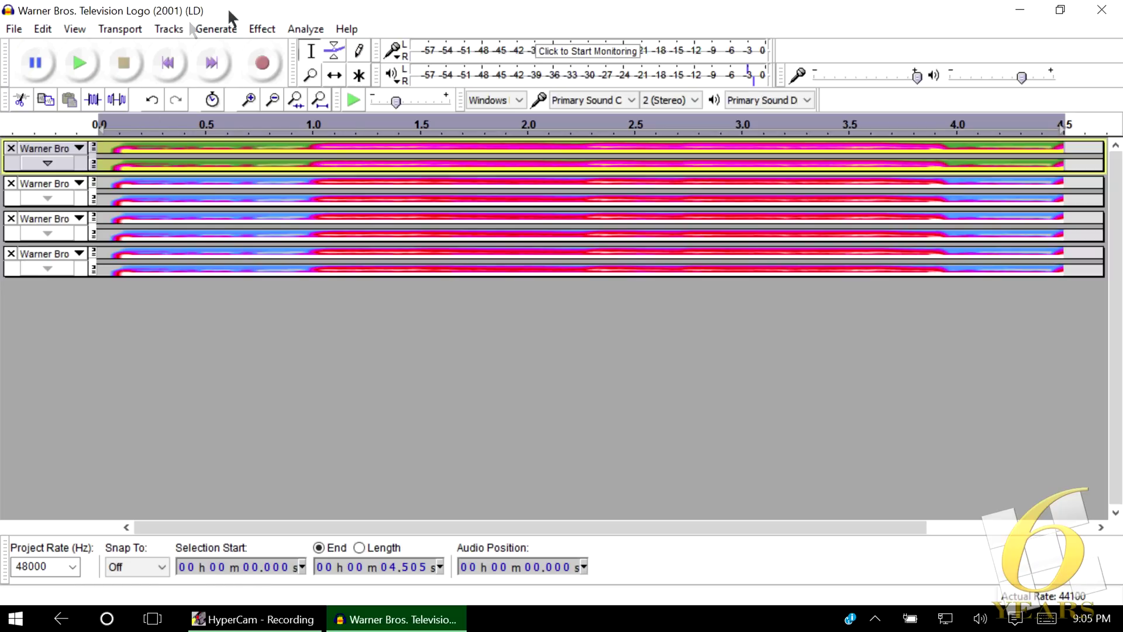
left_click(261, 29)
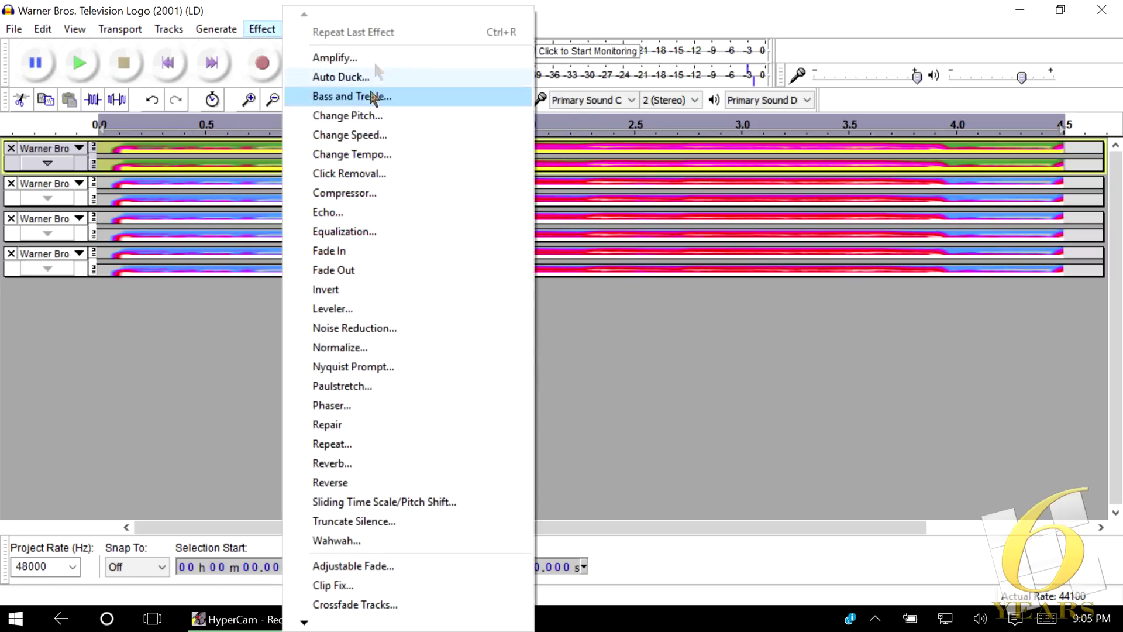
left_click(371, 115)
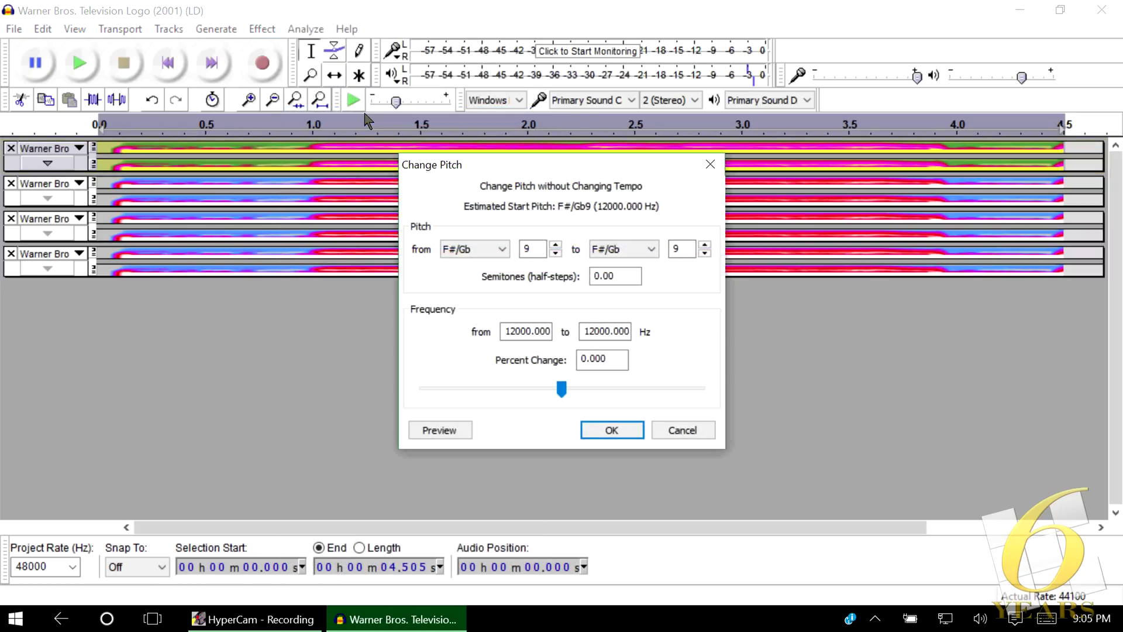
left_click(633, 274)
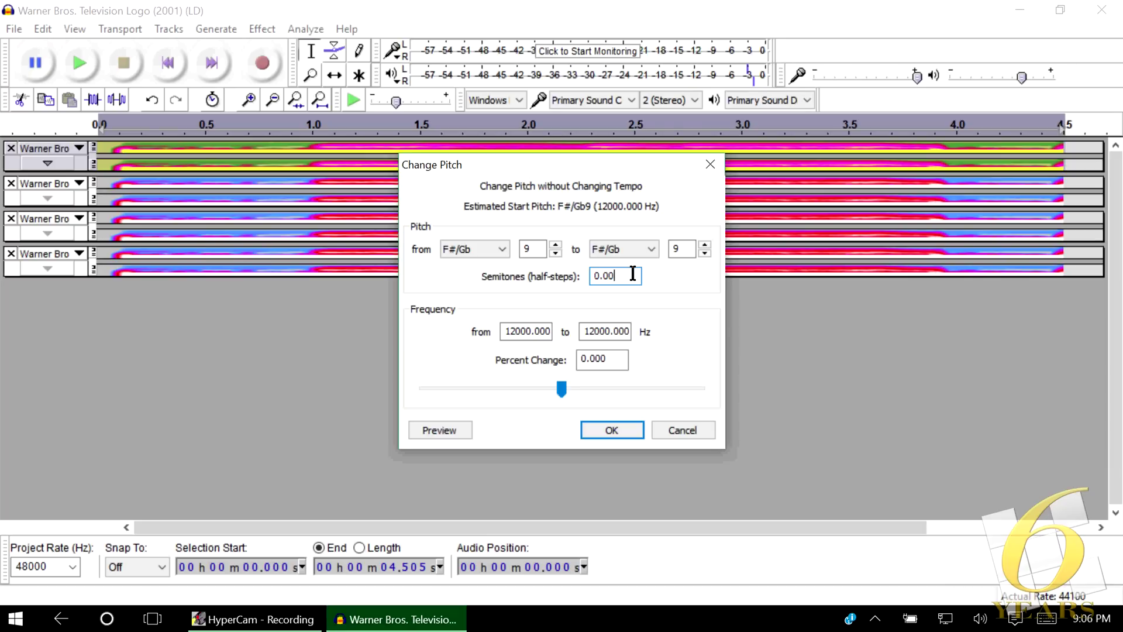
left_click_drag(621, 275, 590, 278)
type("14")
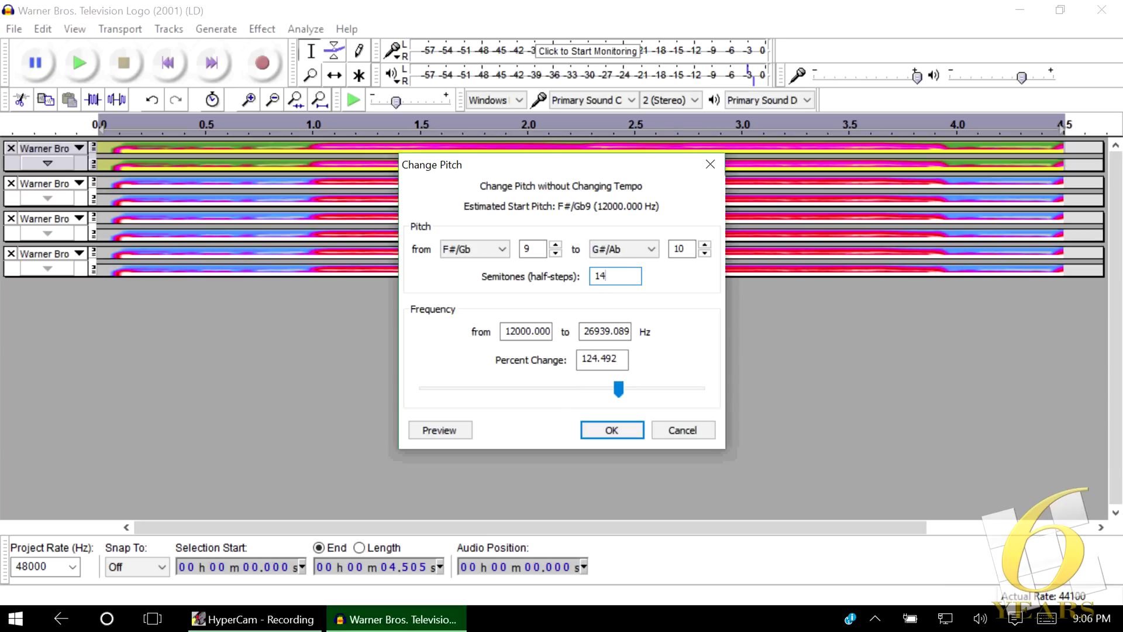
key("BackSpace")
type("3")
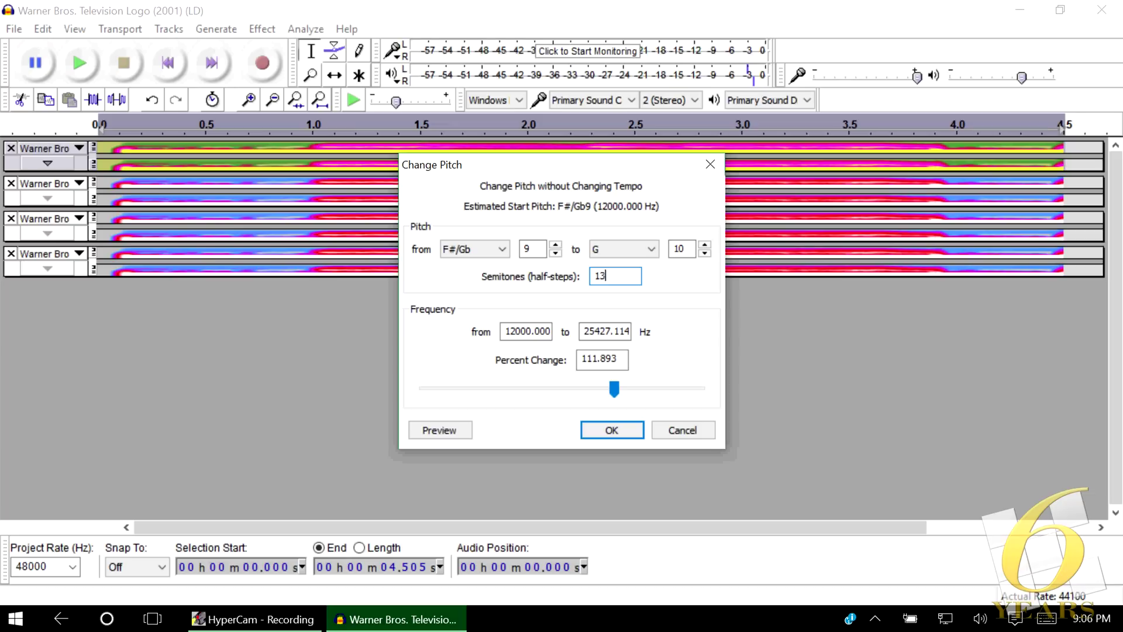
key("Return")
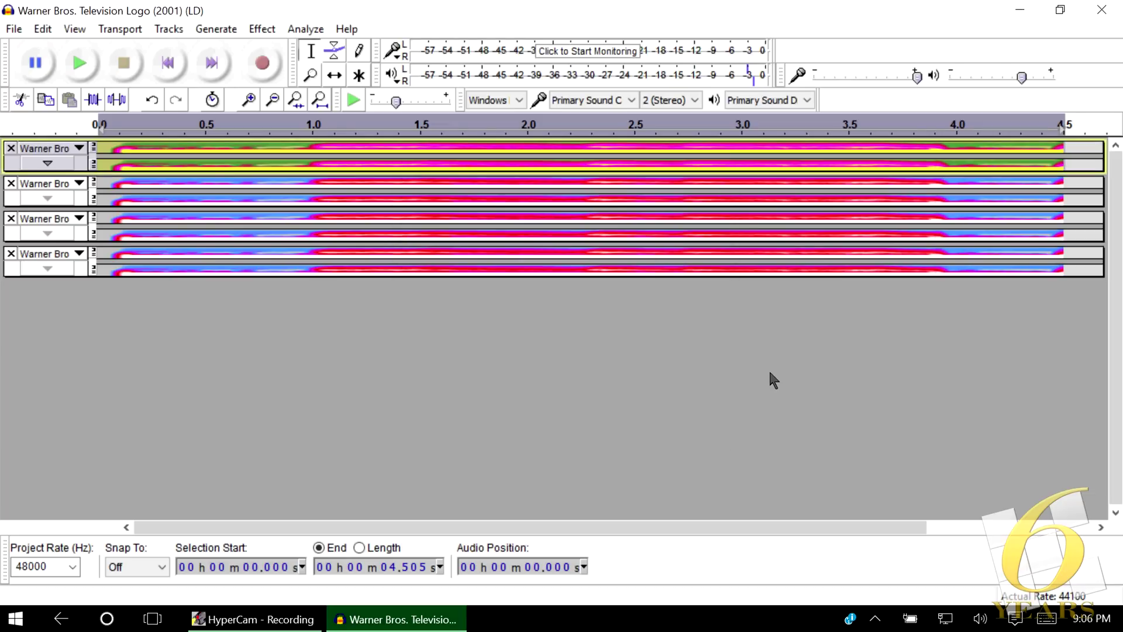
Step: Raise track 2's pitch by 1 semitone with Change Pitch
left_click(80, 202)
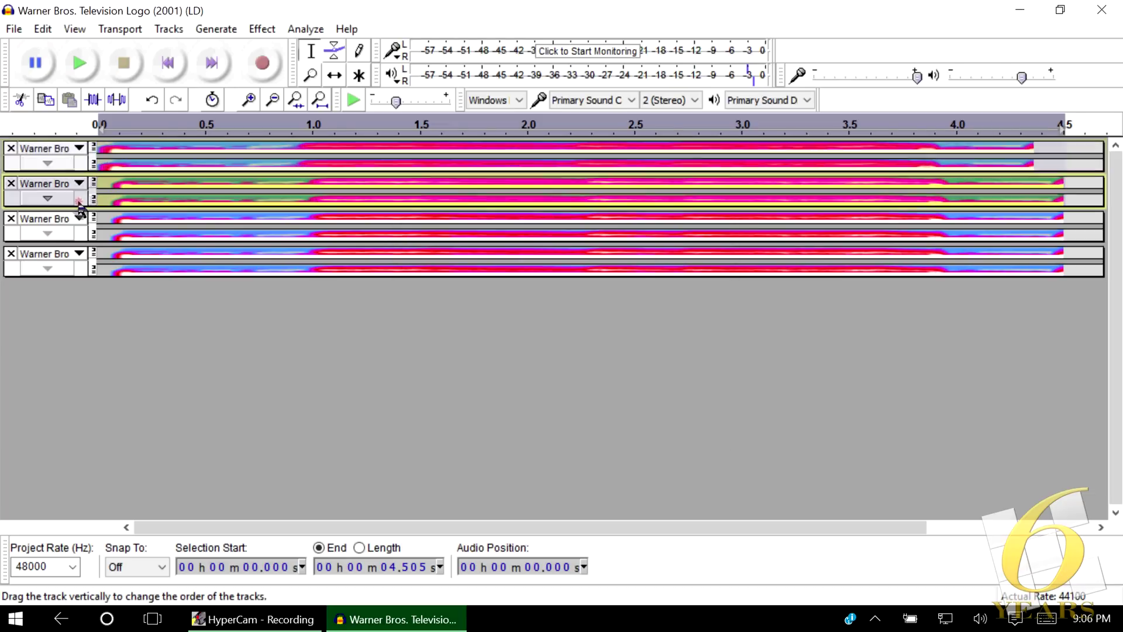
left_click(261, 29)
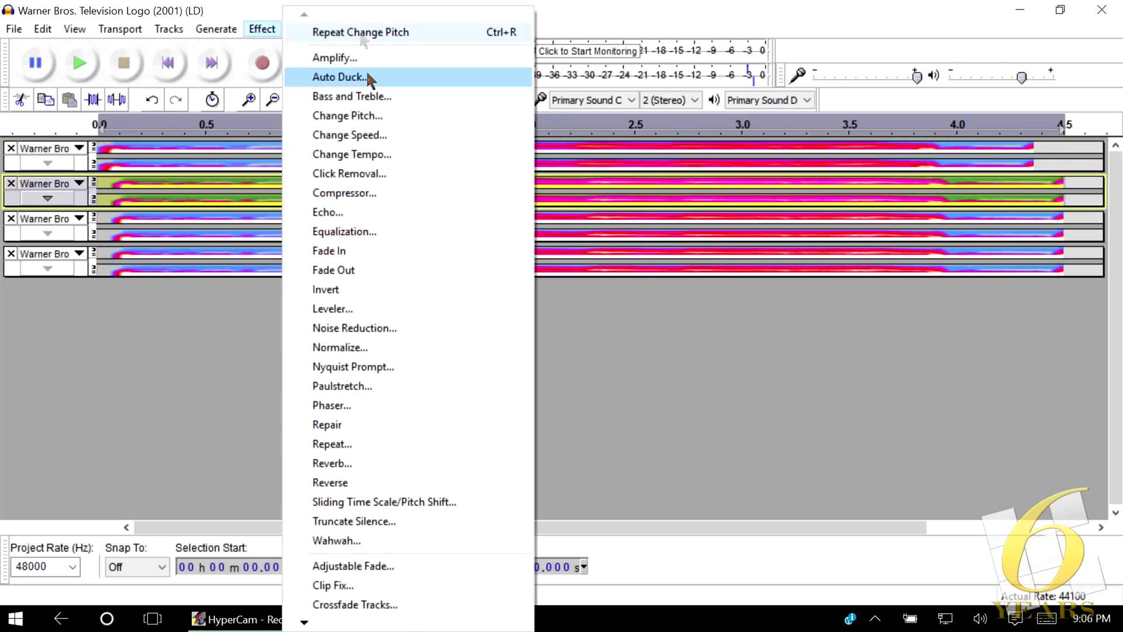
left_click(360, 115)
left_click_drag(627, 276, 598, 296)
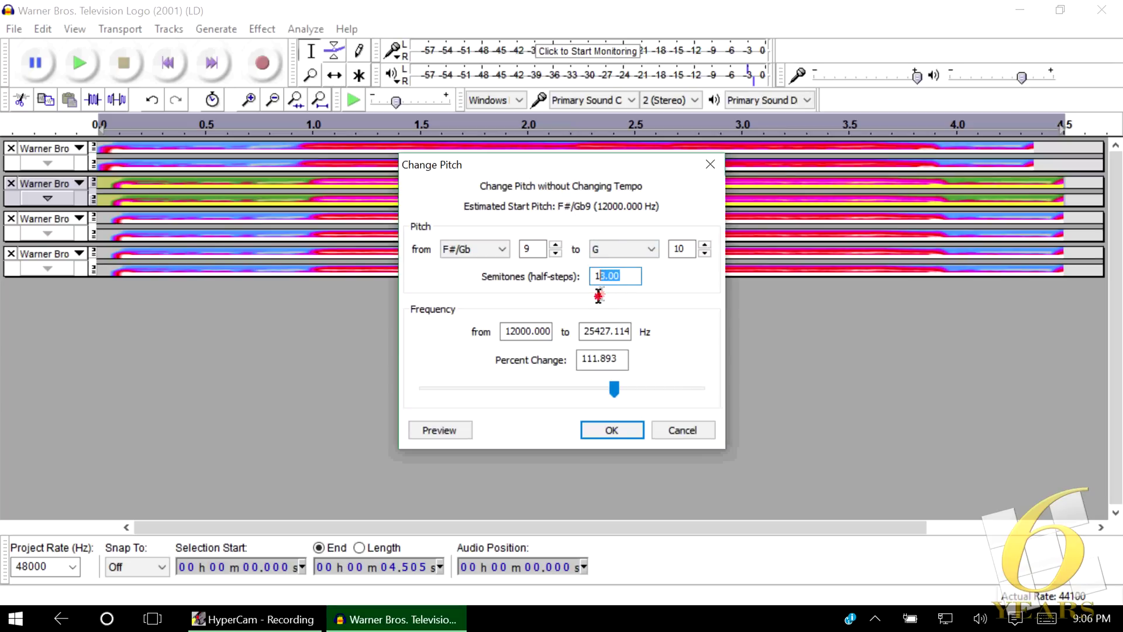
key("BackSpace")
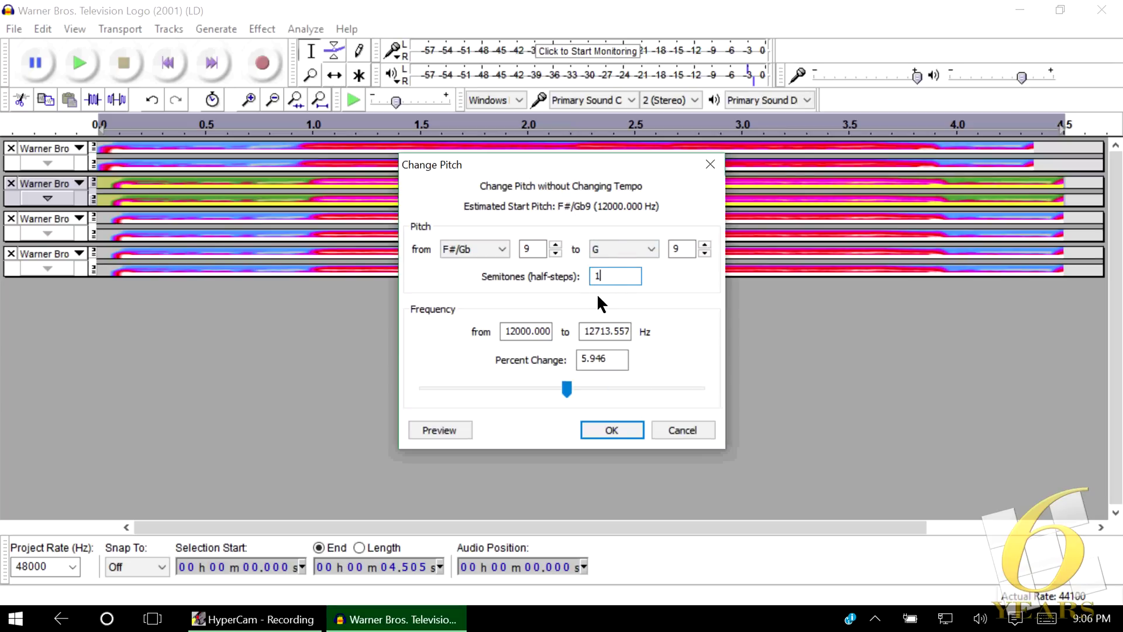
key("Return")
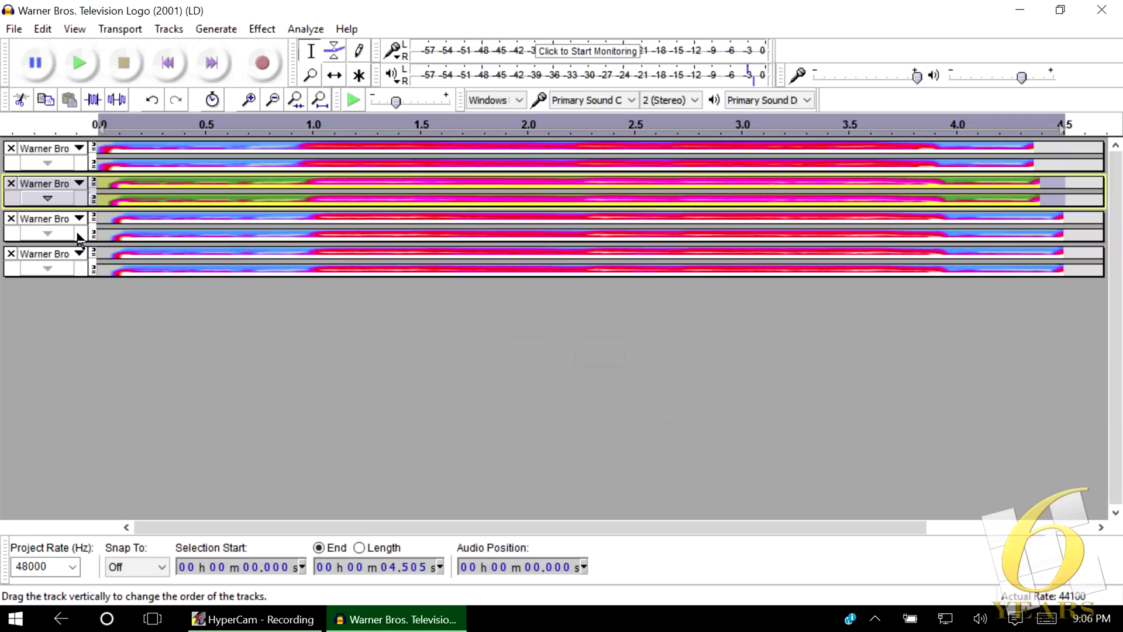
Step: Lower track 3's pitch by 11 semitones (-11)
left_click(71, 235)
left_click(261, 29)
left_click(348, 115)
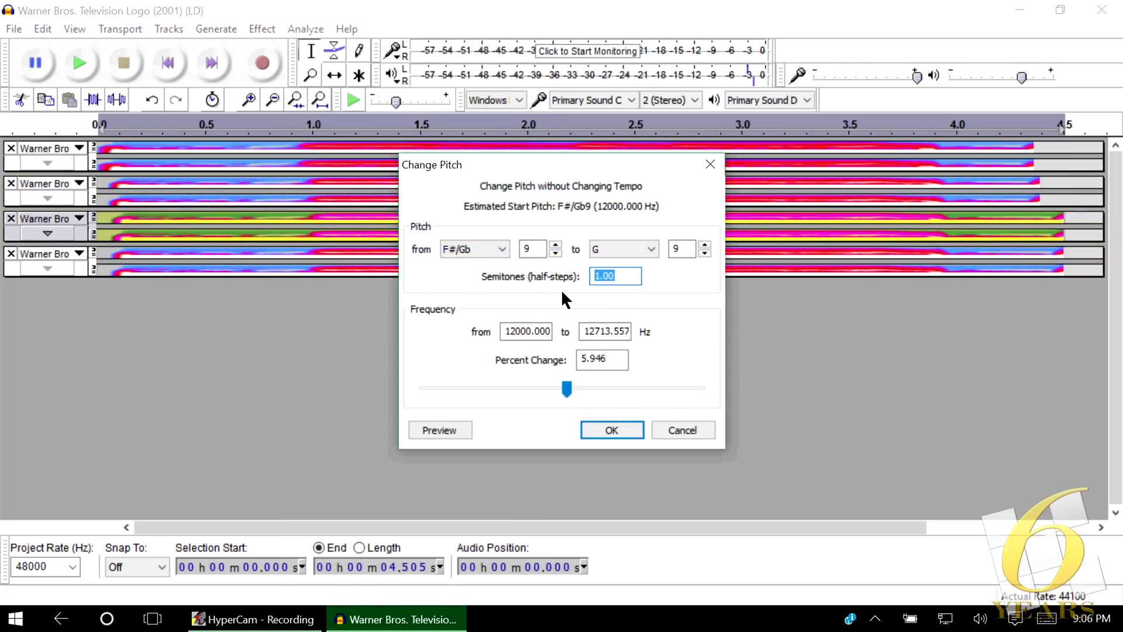
type("-11")
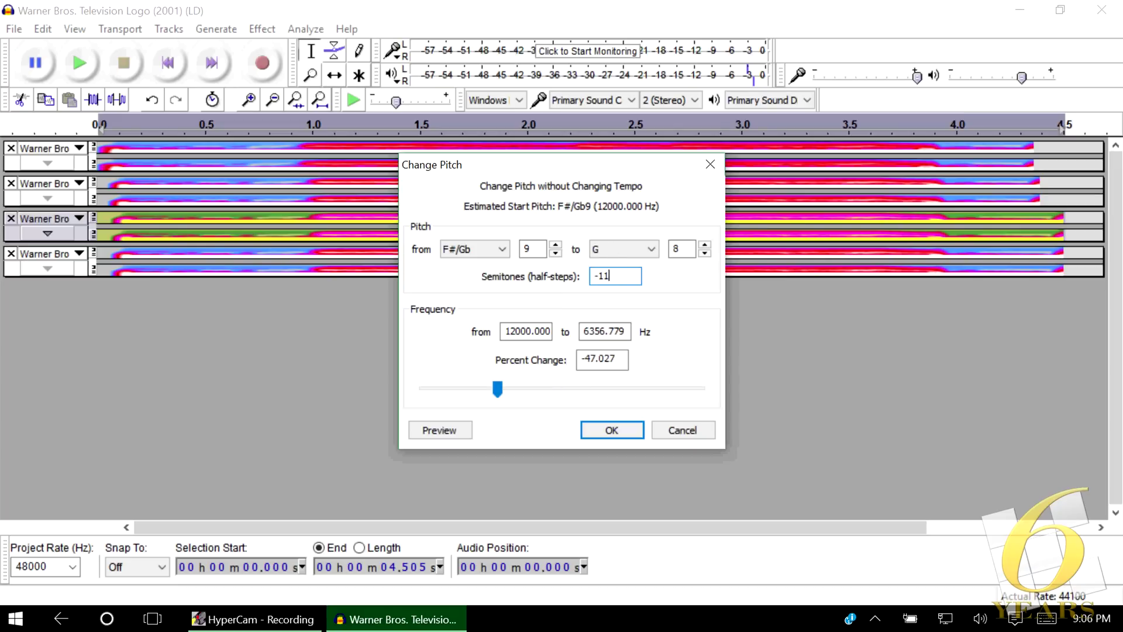
key("Return")
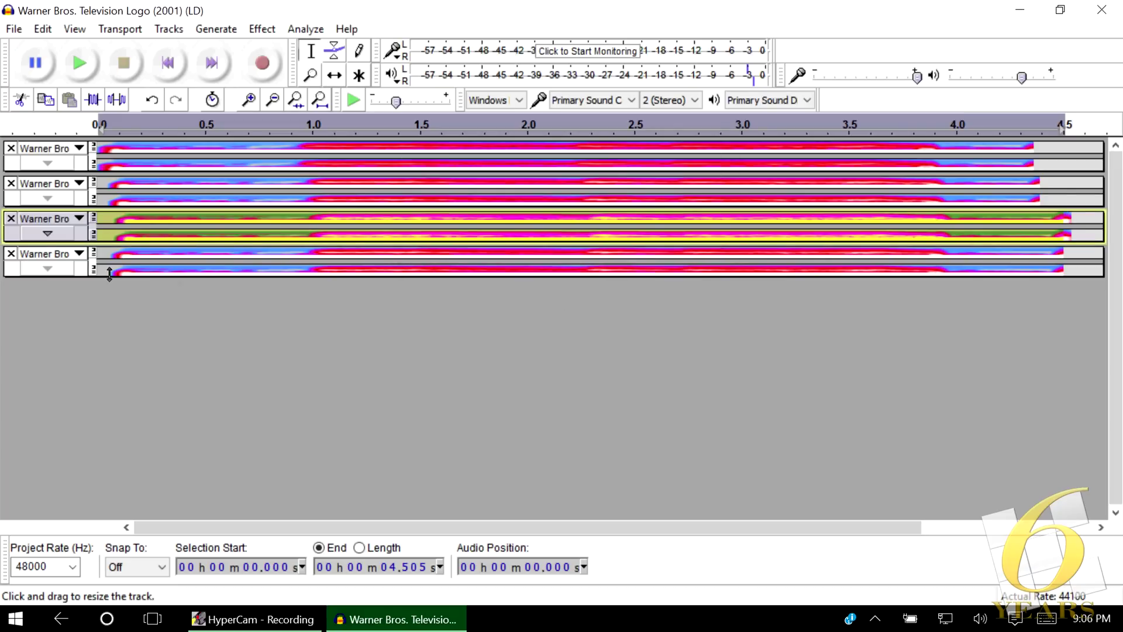
Step: Lower track 4's pitch by 23 semitones (-23)
left_click(86, 271)
left_click(262, 29)
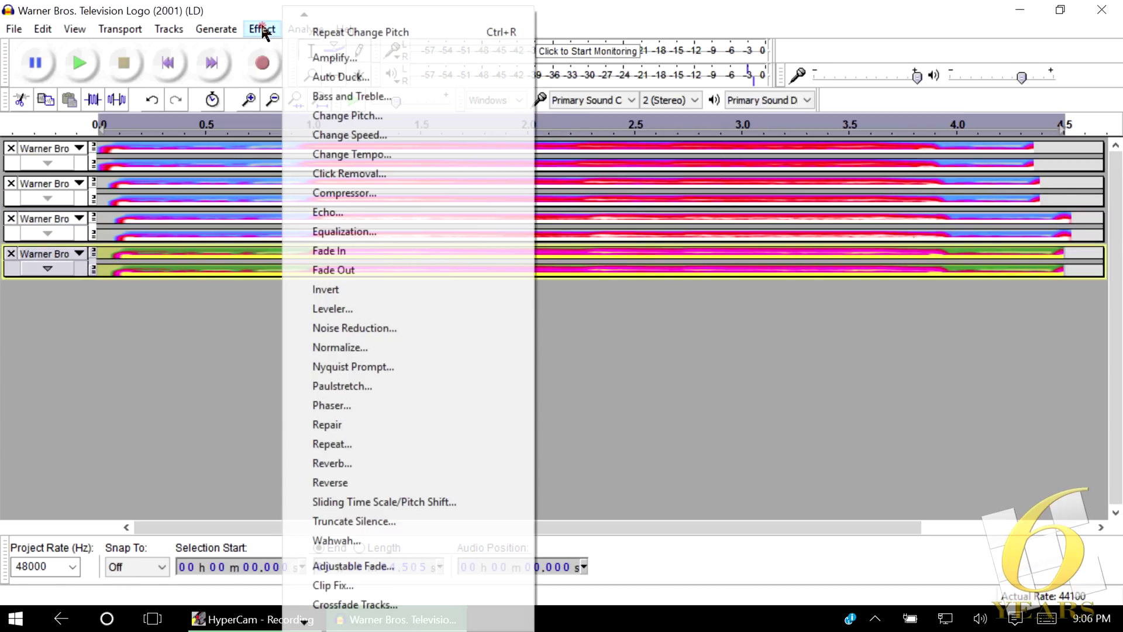
left_click(327, 115)
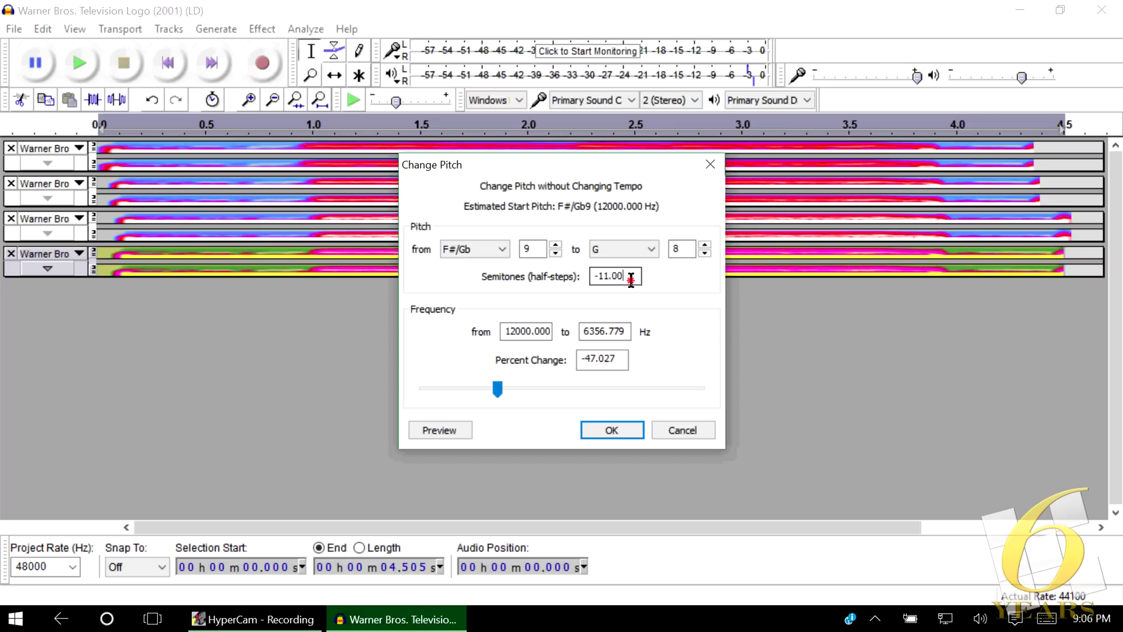
double_click(632, 280)
type("23")
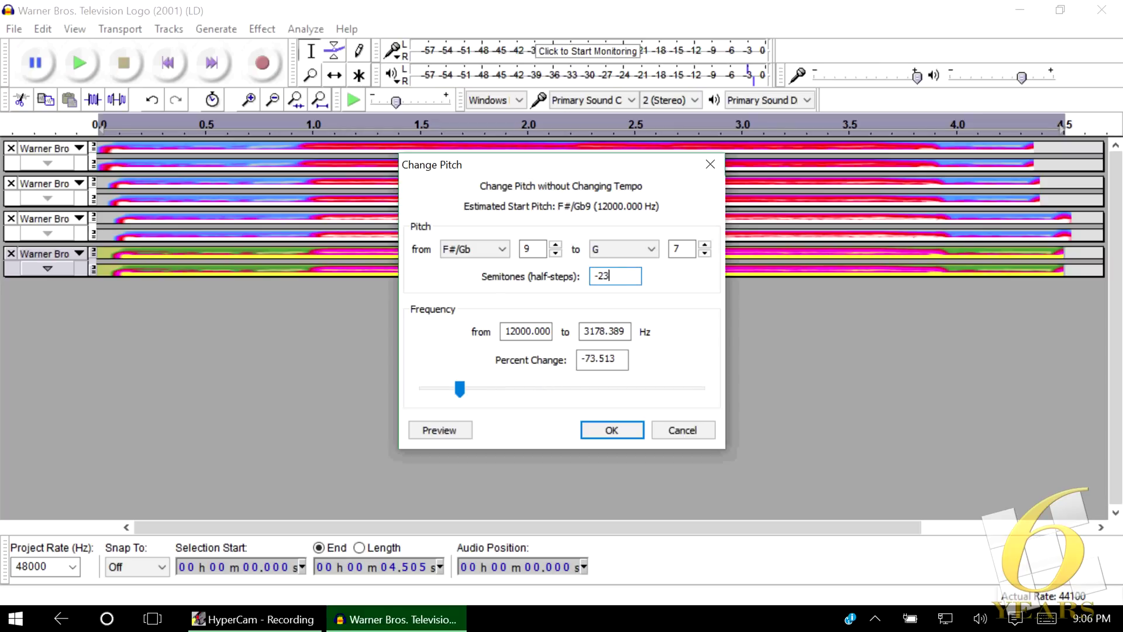
key("Return")
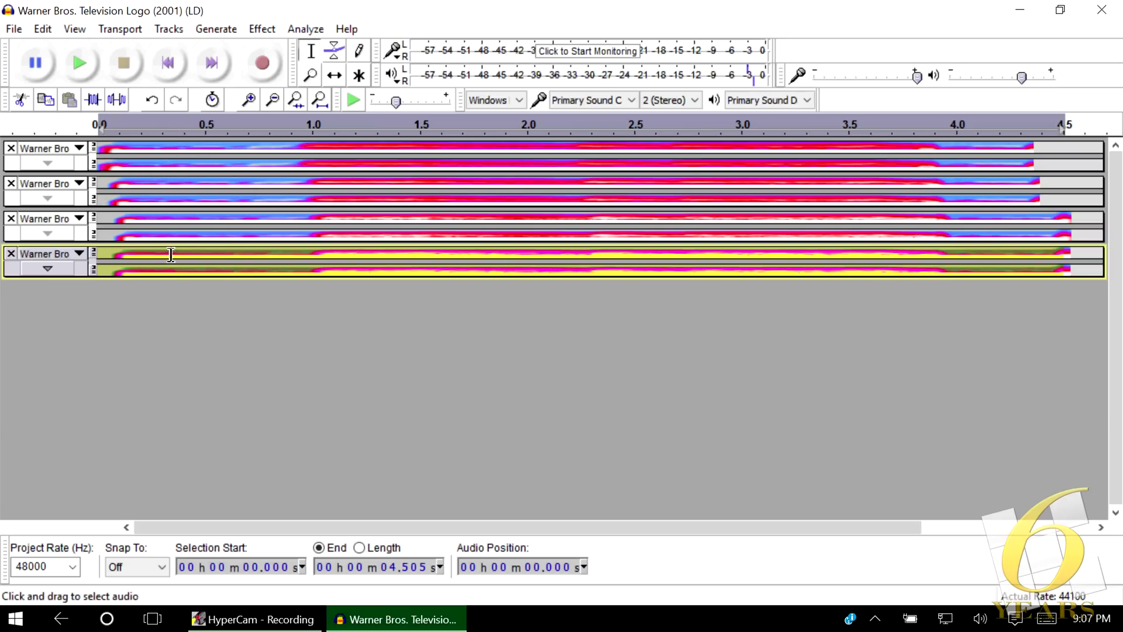
Step: Normalize track 1 to a maximum amplitude of -20 dB
left_click(80, 169)
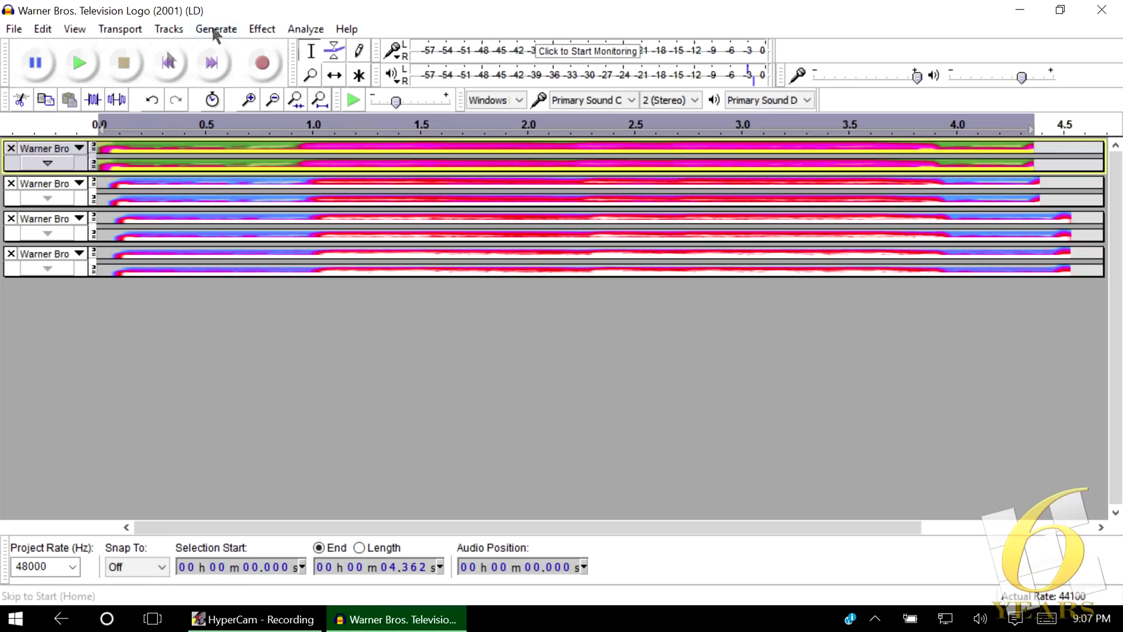
left_click(252, 29)
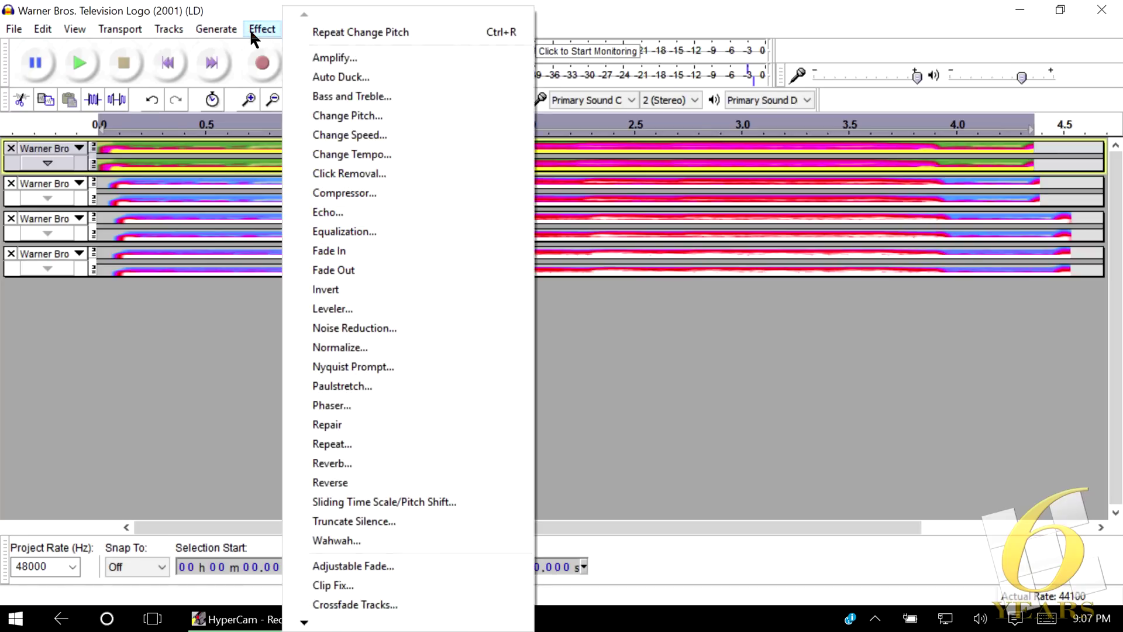
left_click(345, 348)
double_click(656, 294)
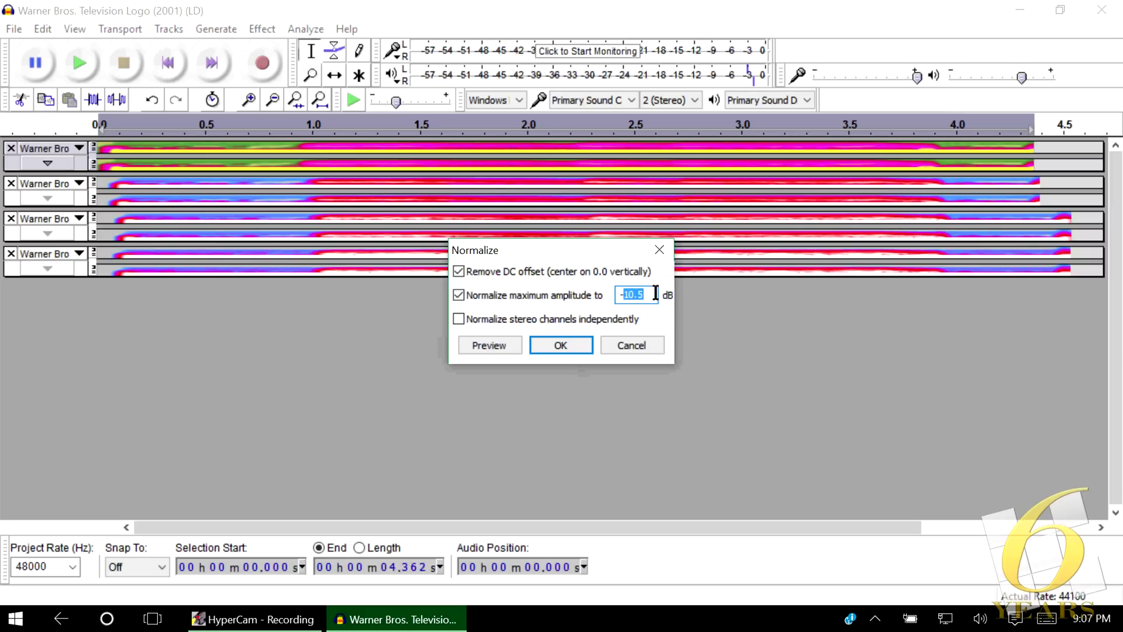
type("20")
key("Return")
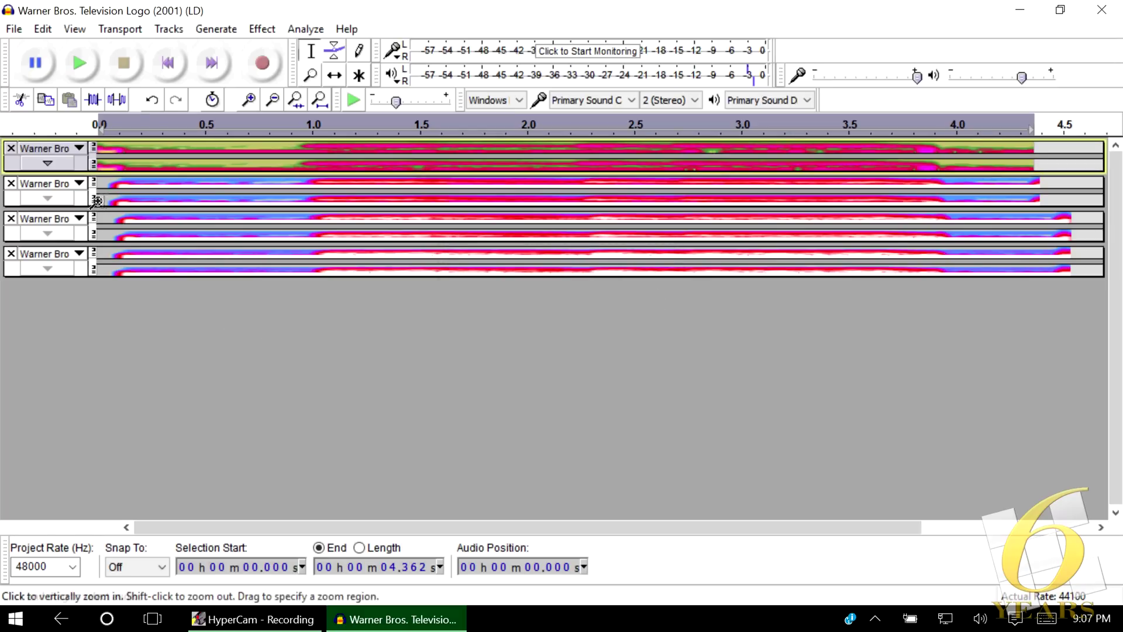
Step: Normalize track 2 to a maximum amplitude of -8 dB
left_click(77, 204)
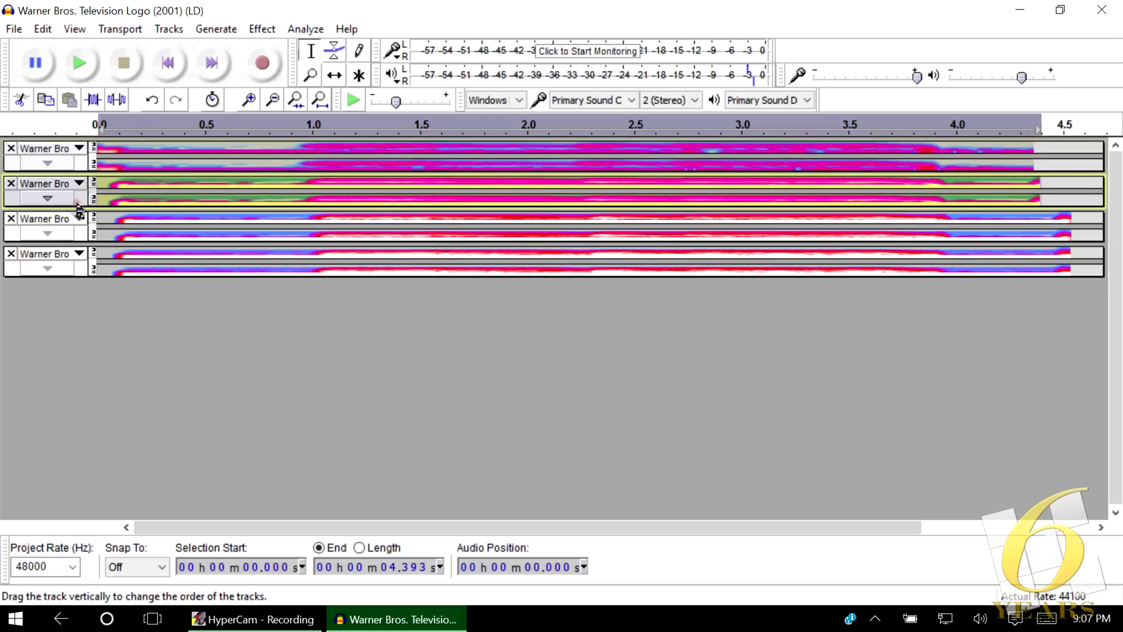
left_click(264, 29)
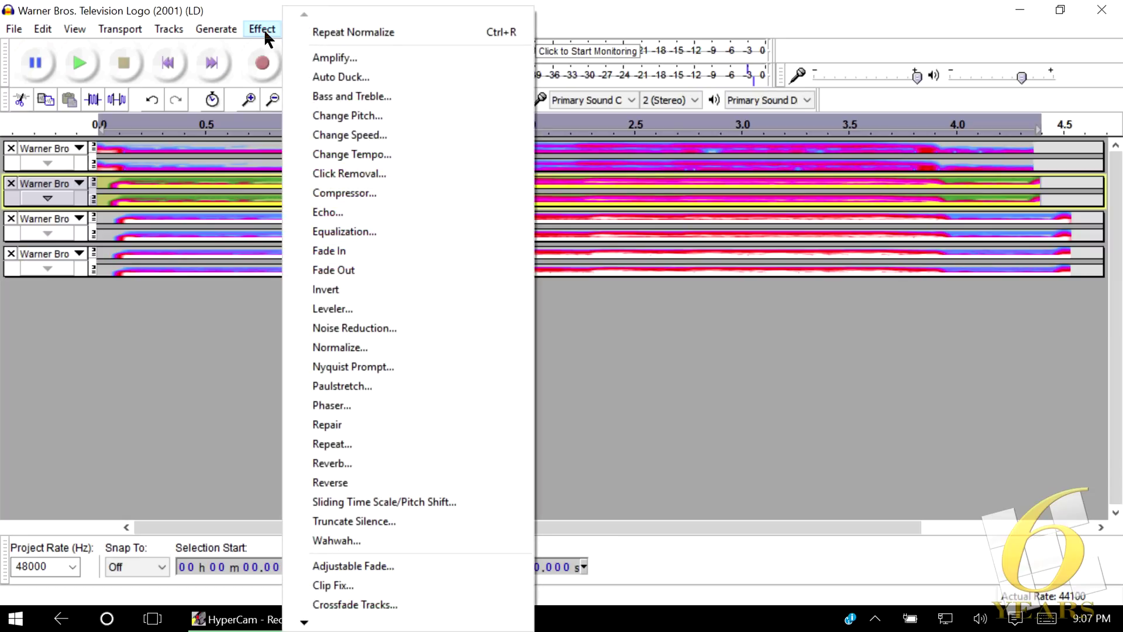
left_click(384, 346)
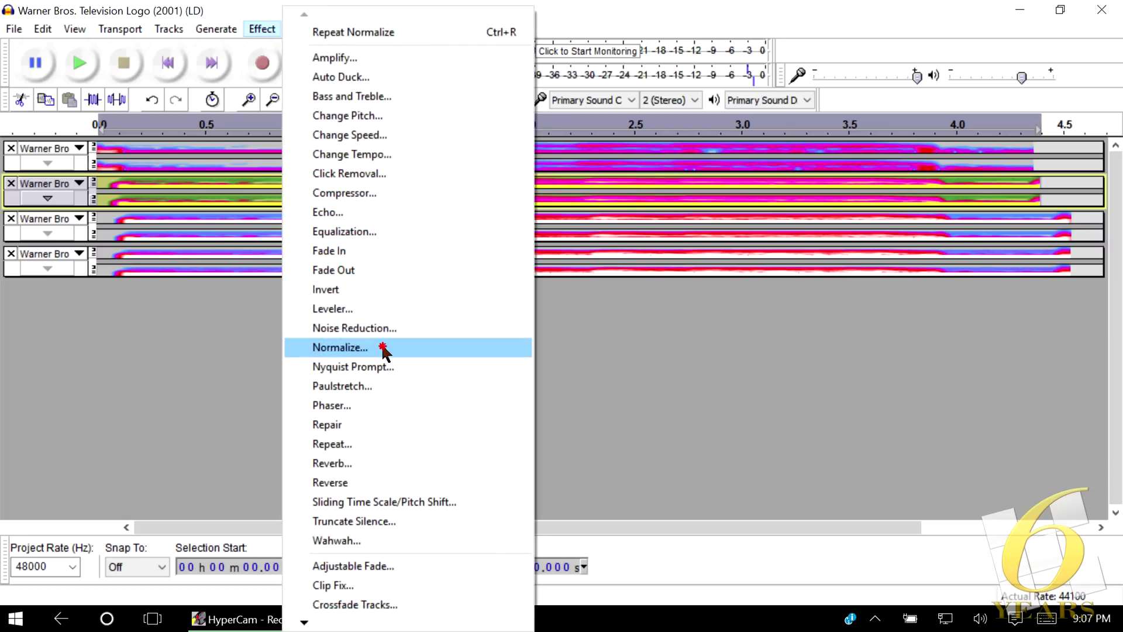
double_click(655, 293)
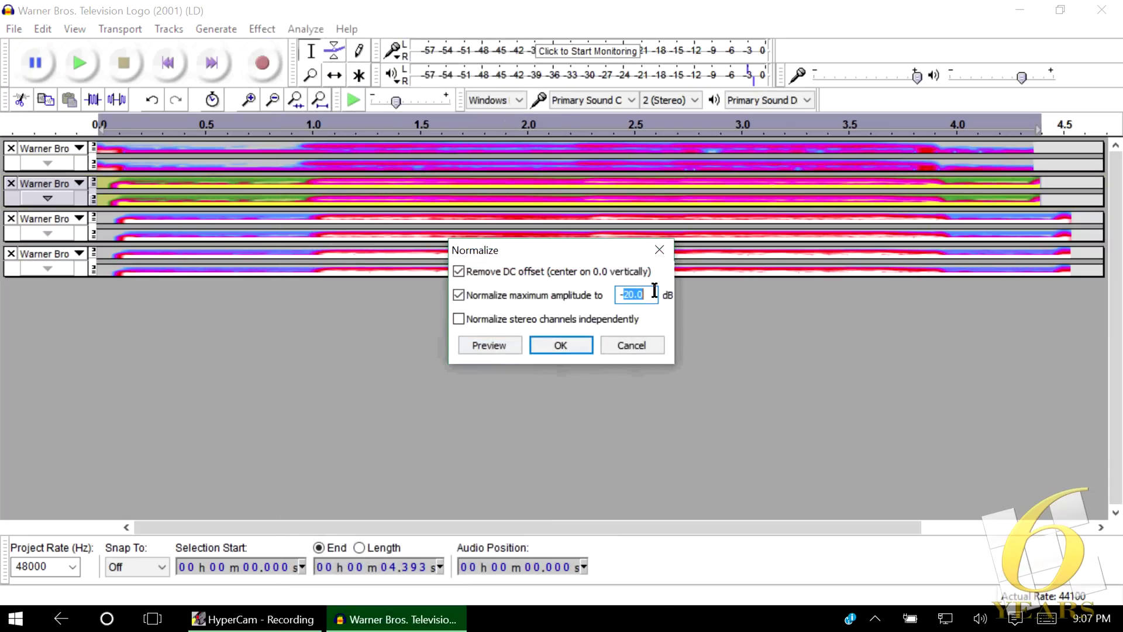
type("8")
key("Return")
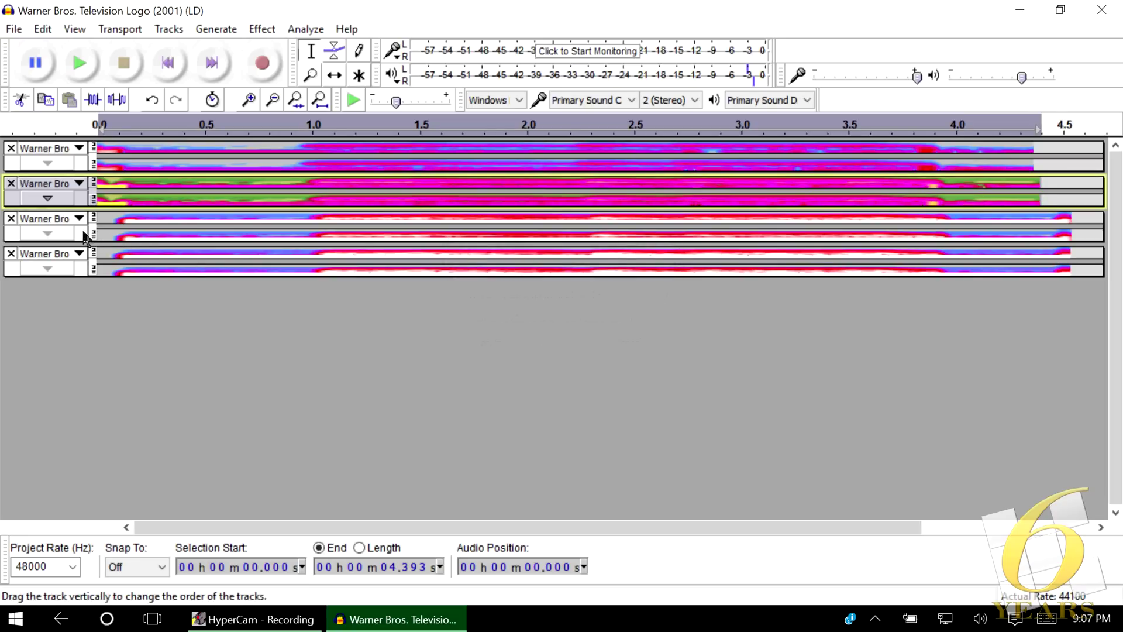
Step: Normalize track 3 to a maximum amplitude of -14 dB
left_click(85, 236)
left_click(261, 30)
left_click(375, 116)
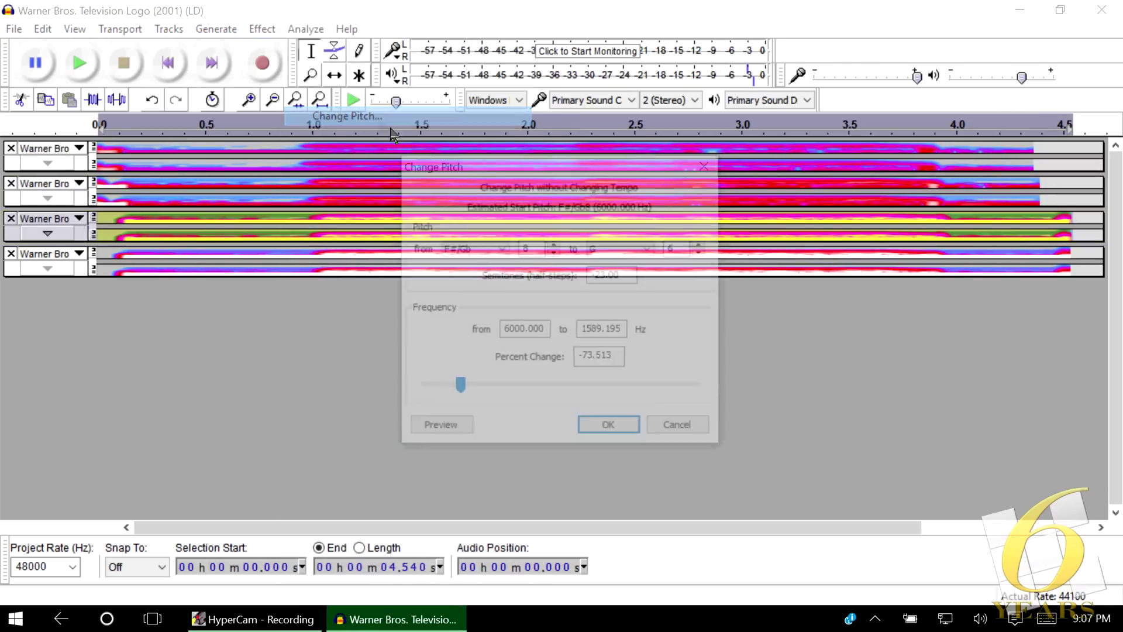
left_click(679, 426)
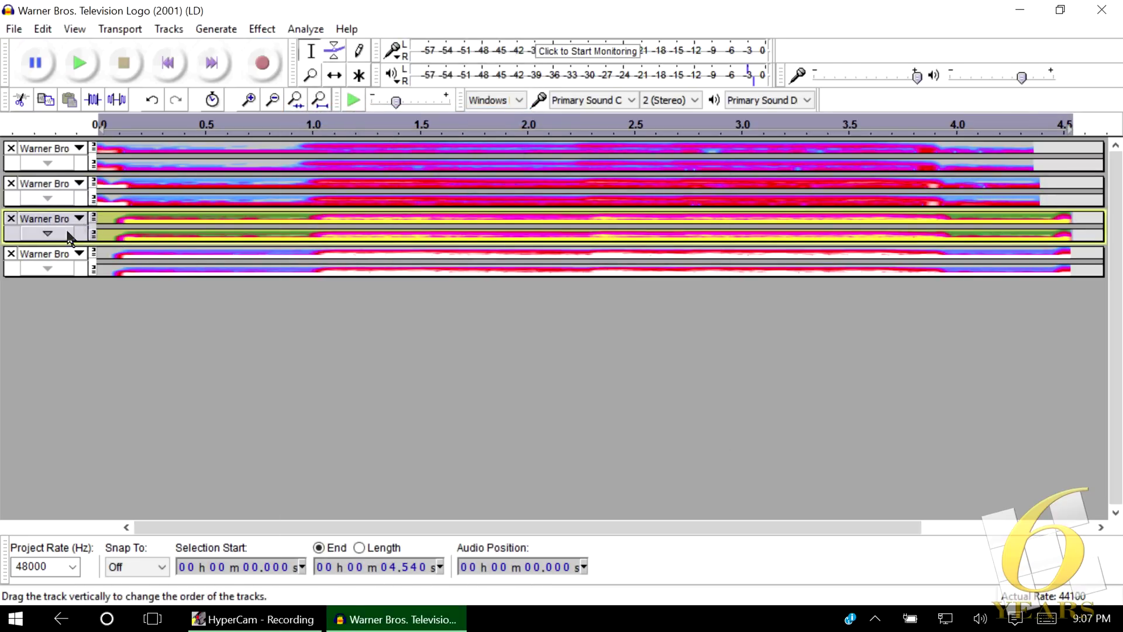
left_click(261, 29)
left_click(398, 345)
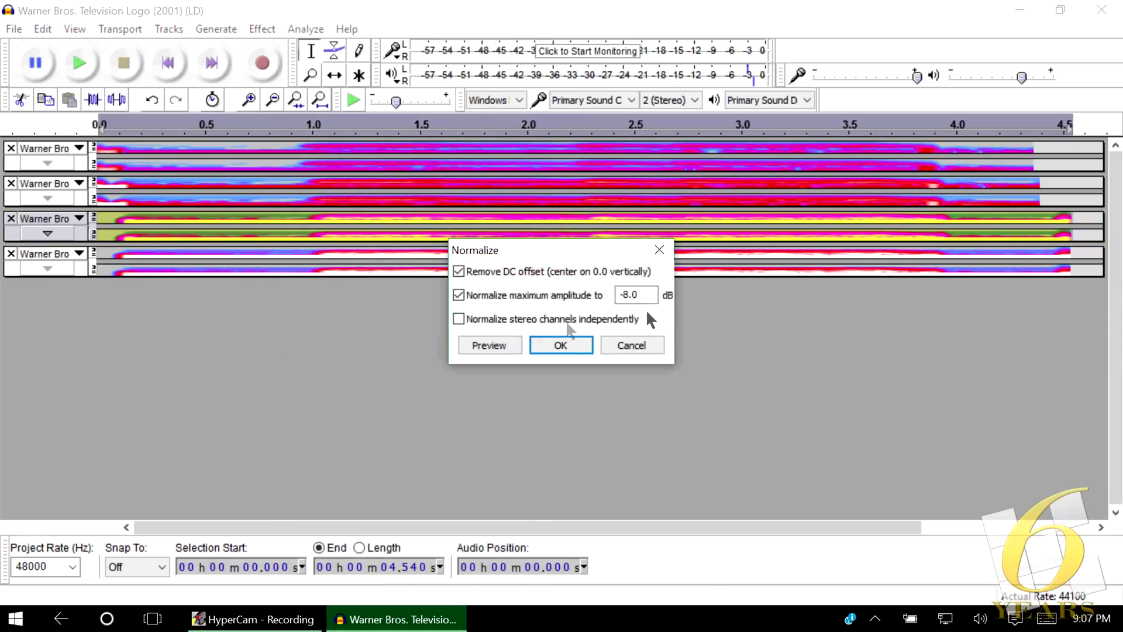
double_click(635, 295)
type("-14")
key("Return")
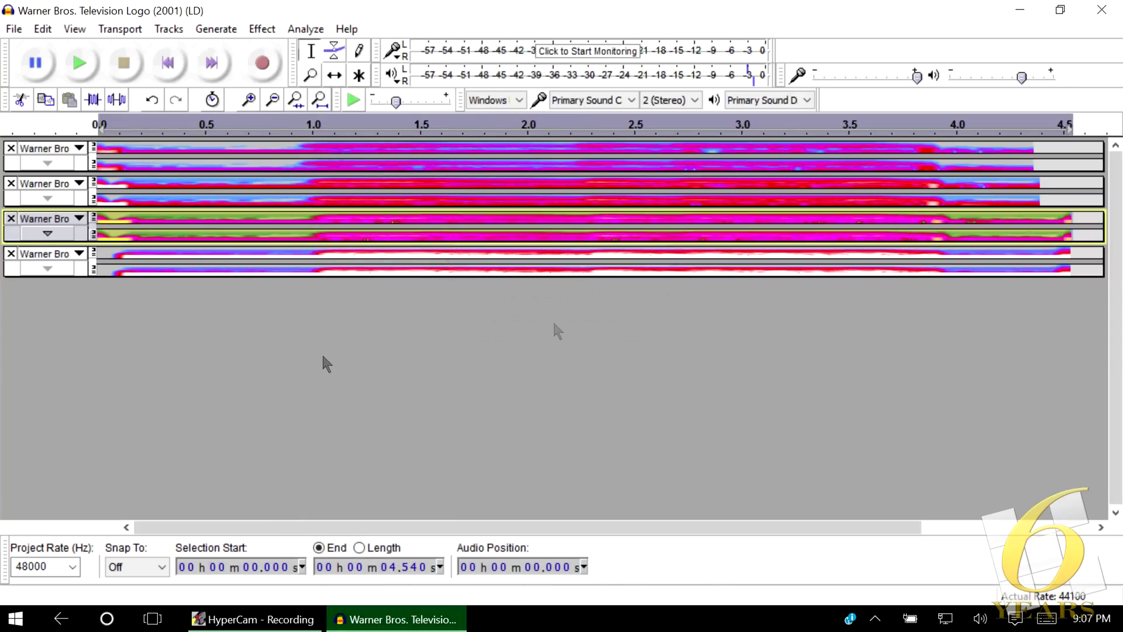
Step: Normalize track 4 to a maximum amplitude of -10.5 dB
left_click(79, 273)
left_click(261, 29)
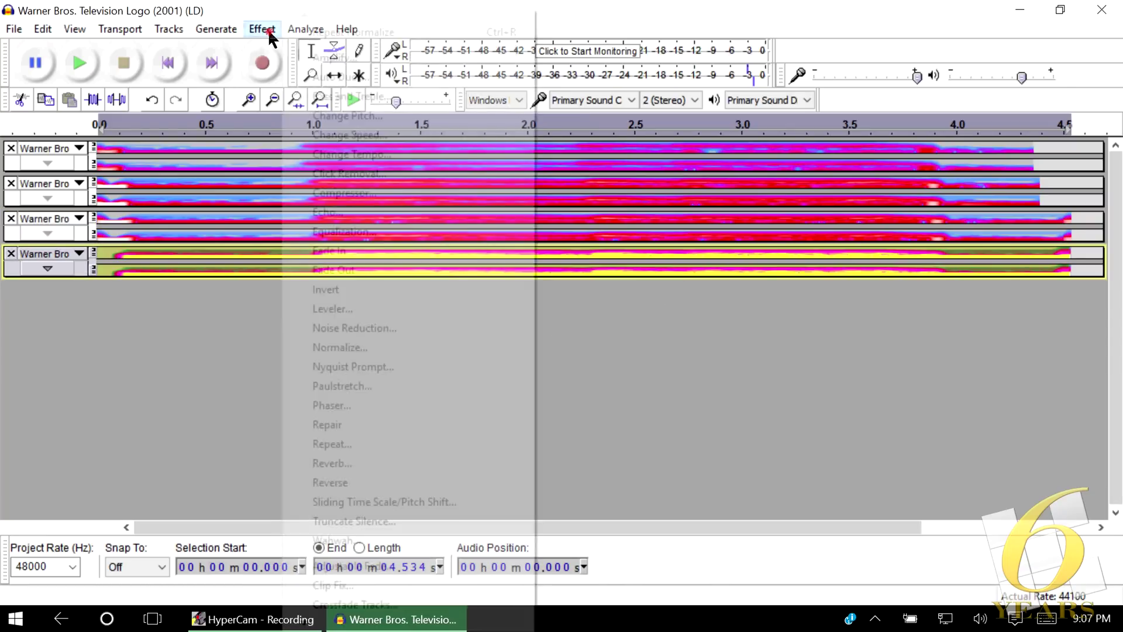
left_click(368, 347)
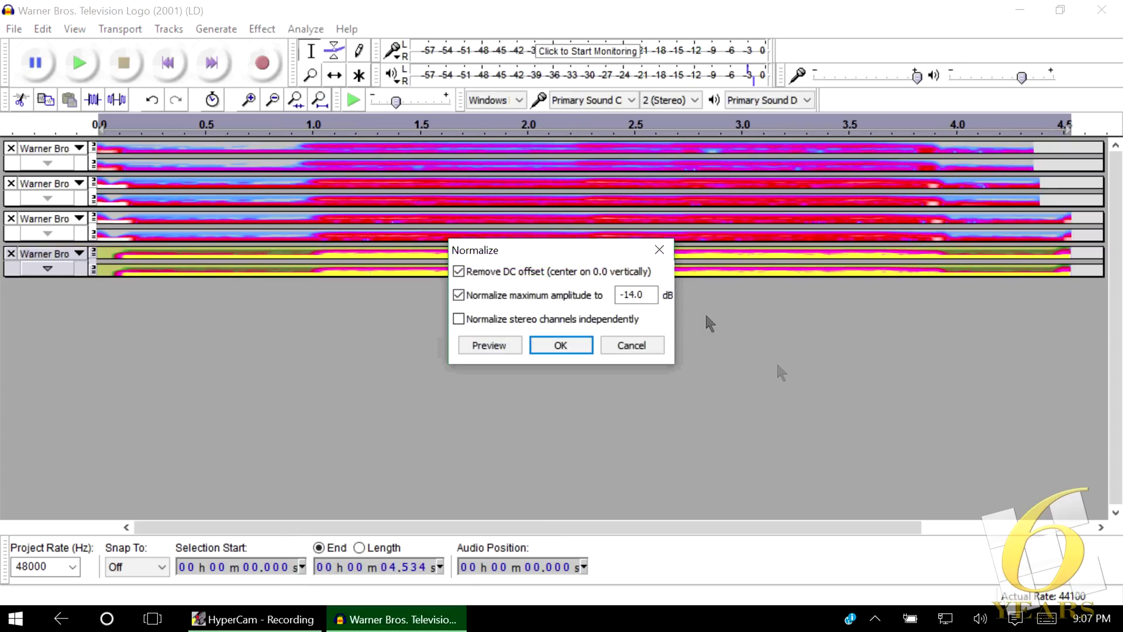
left_click(655, 295)
double_click(655, 295)
type("-10.5")
key("Return")
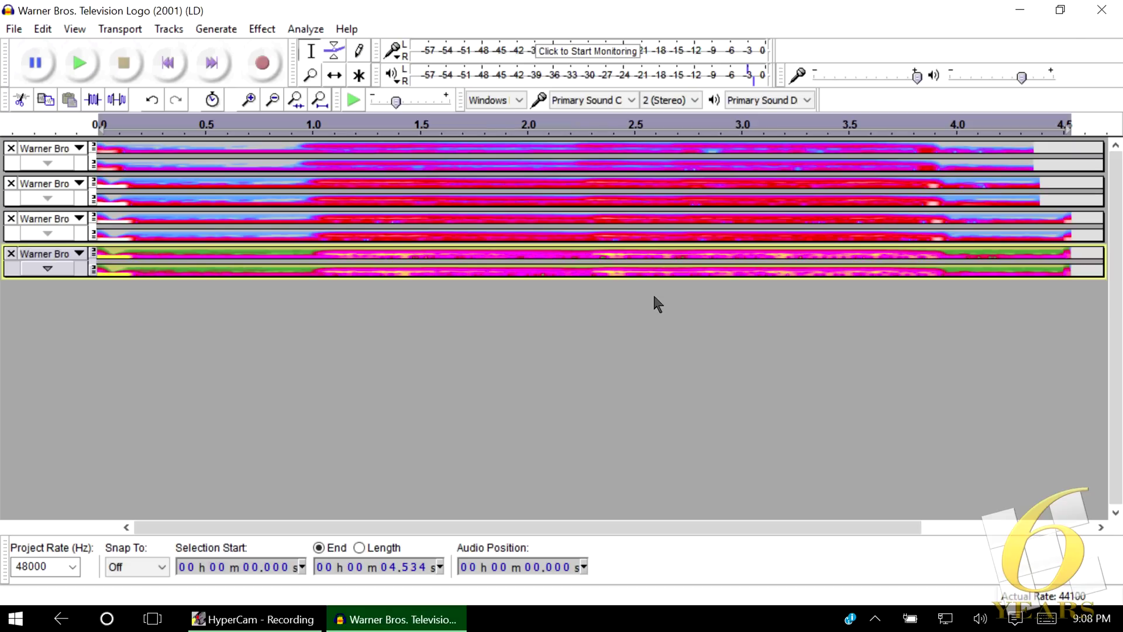
left_click(83, 201)
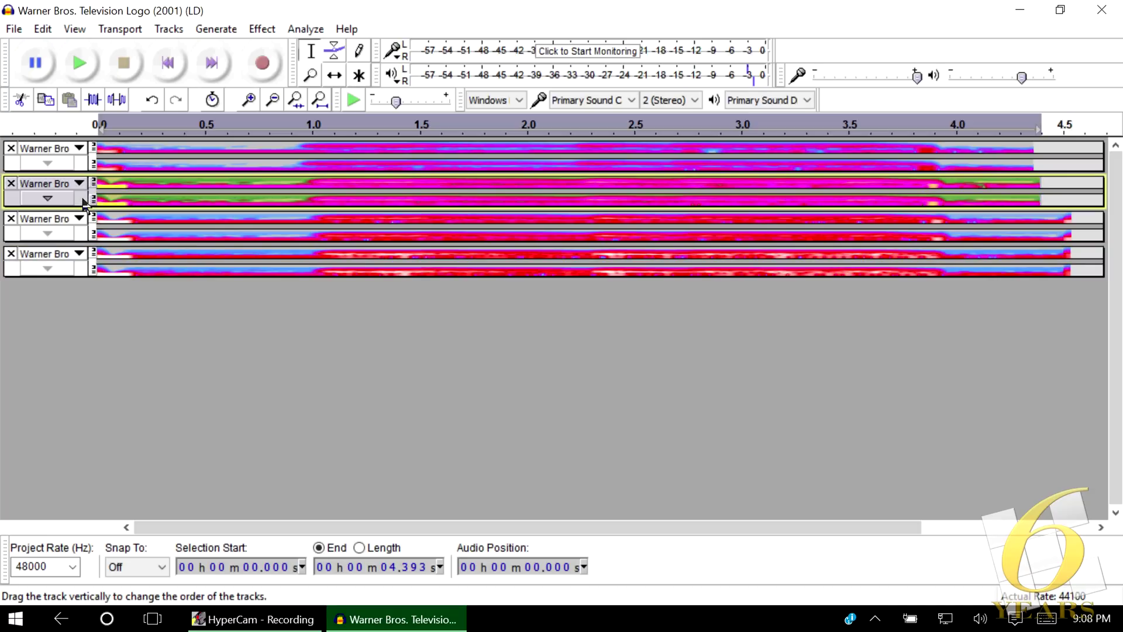
left_click(82, 274)
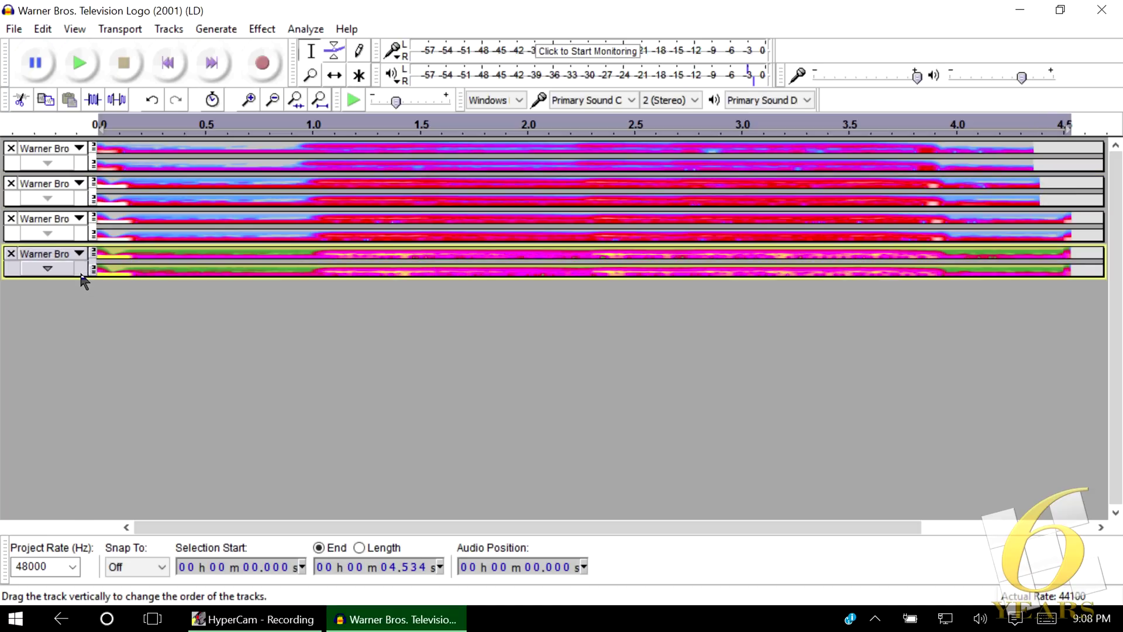
left_click_drag(81, 275, 78, 237)
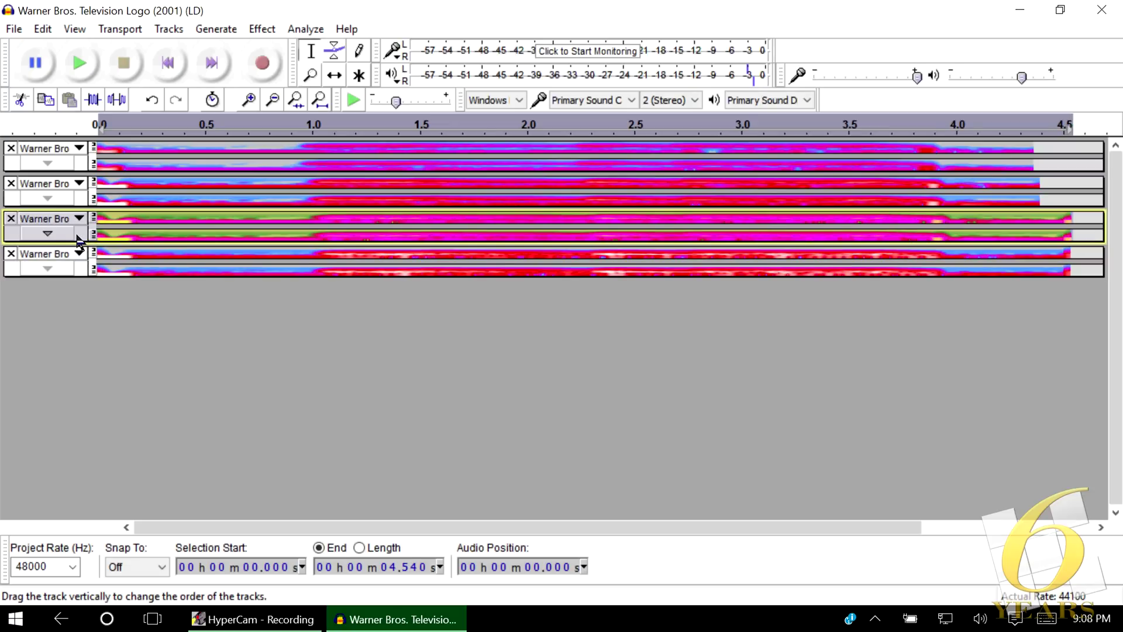
left_click(79, 168)
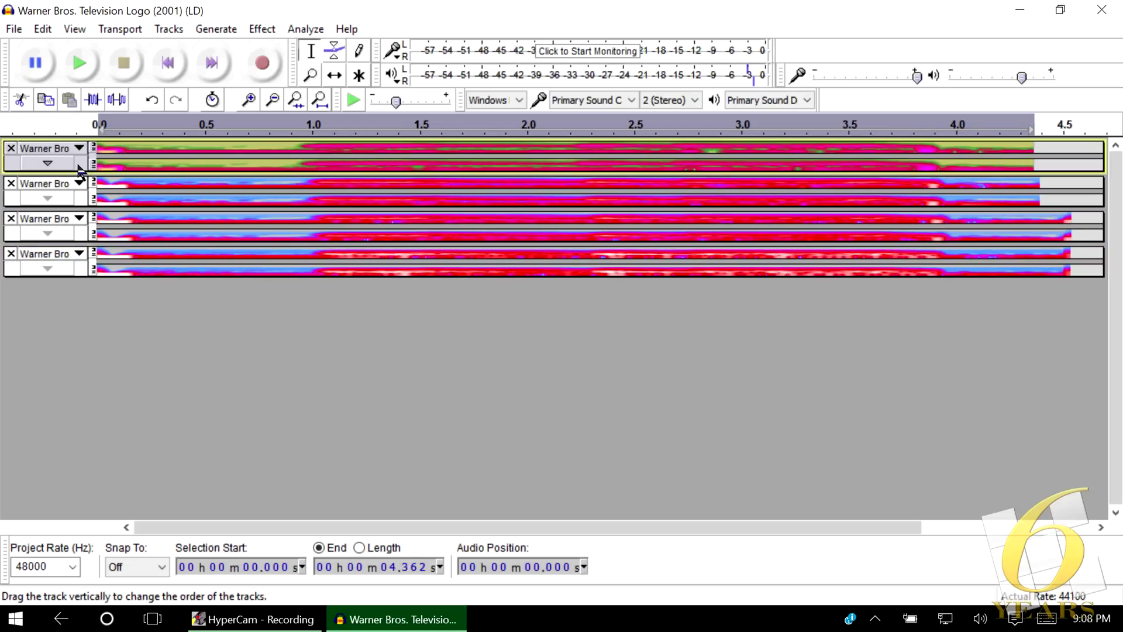
left_click(180, 381)
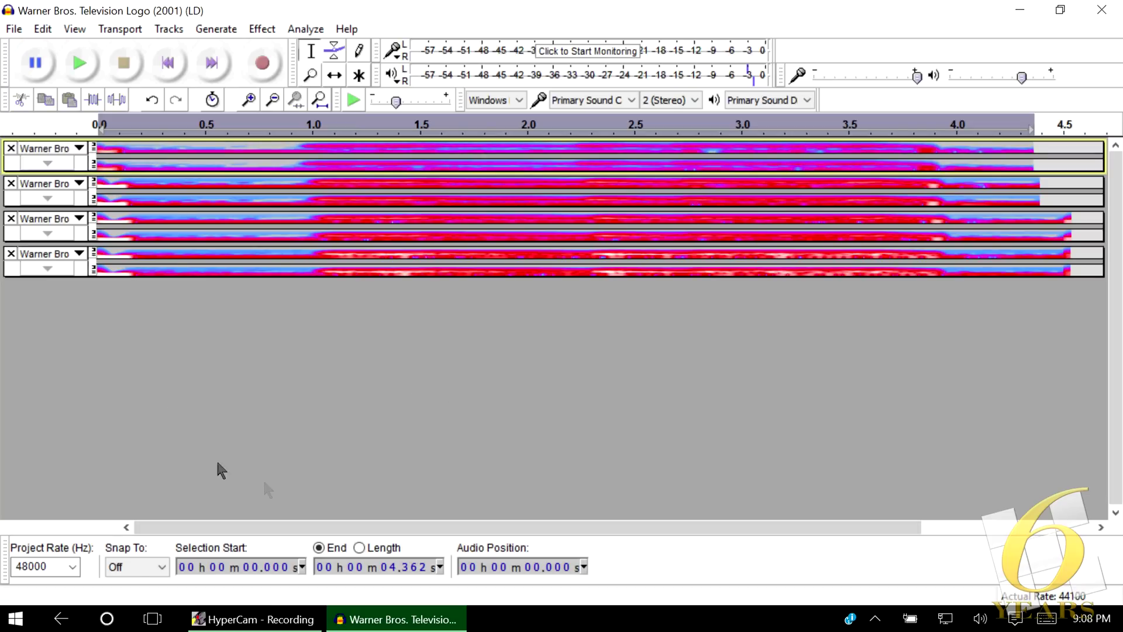
Step: Drag the third Warner Bros track below the fourth and return to the project start
left_click(80, 168)
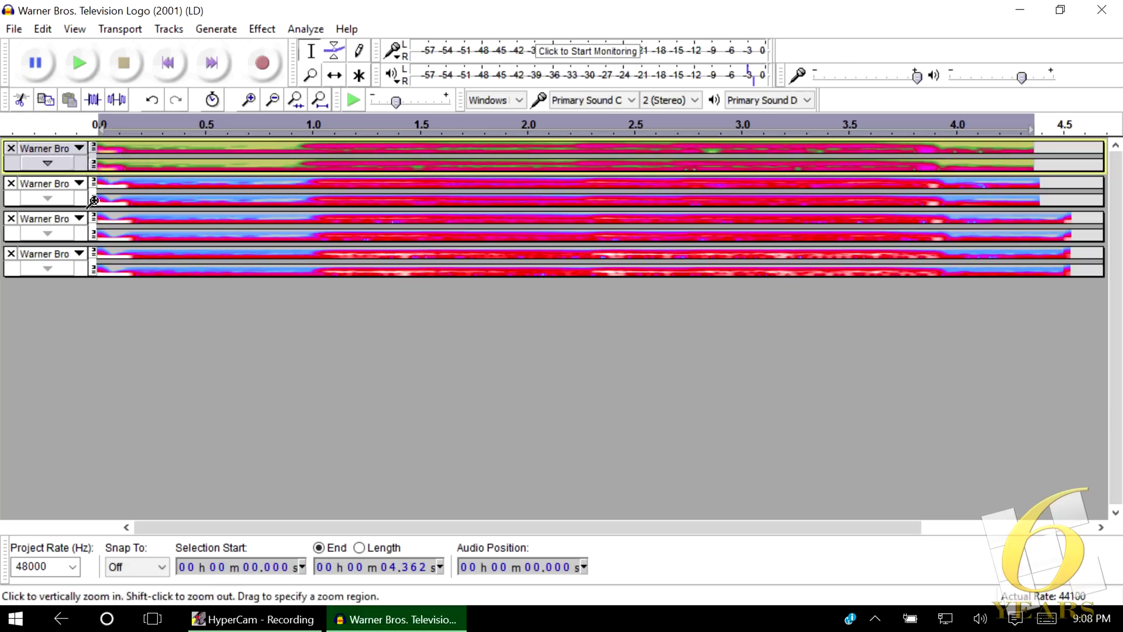
left_click(80, 201)
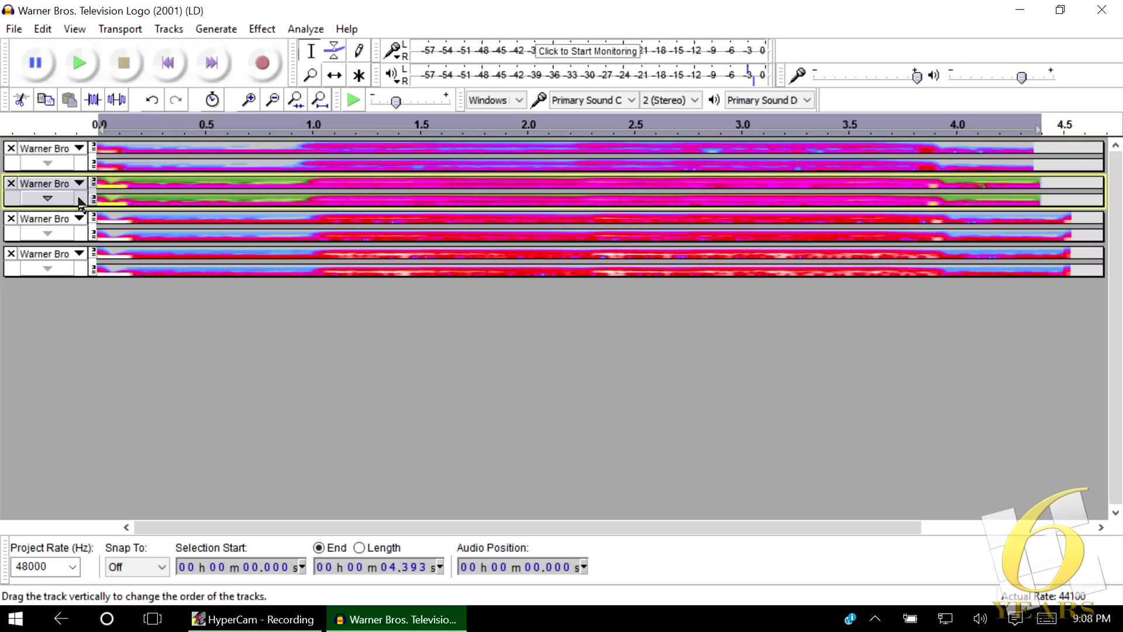
left_click(84, 237)
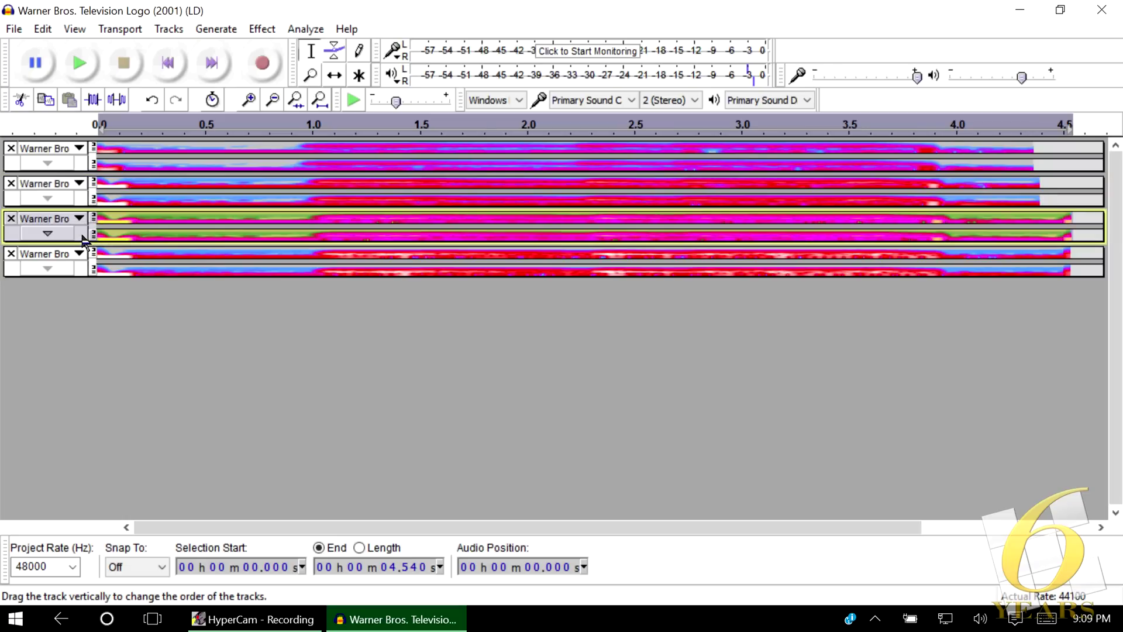
left_click_drag(83, 237, 82, 275)
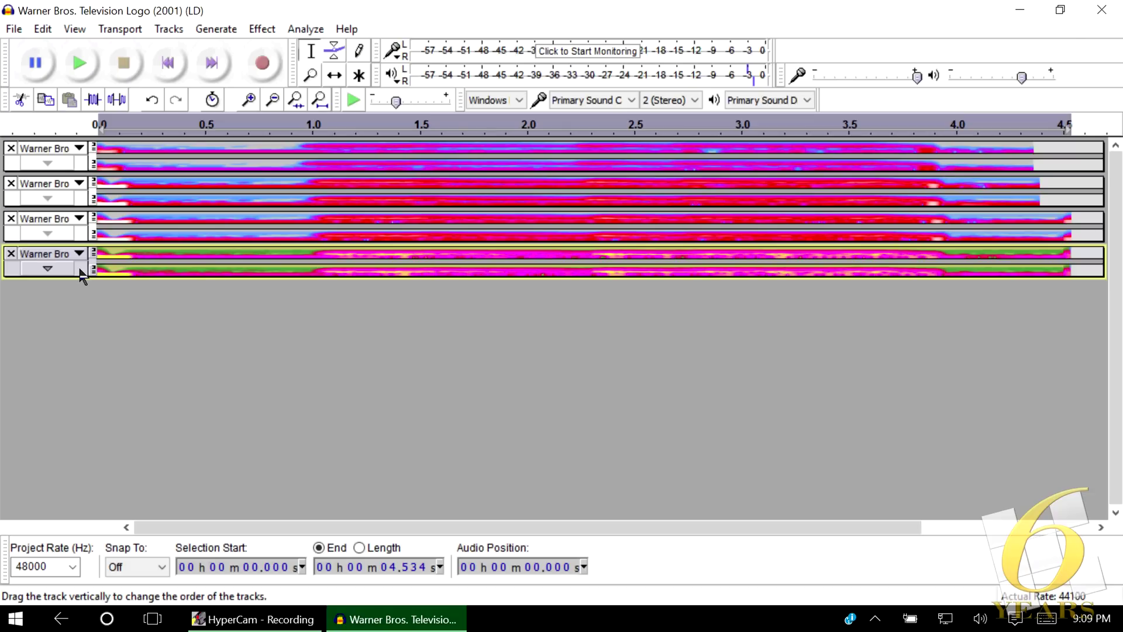
left_click(168, 62)
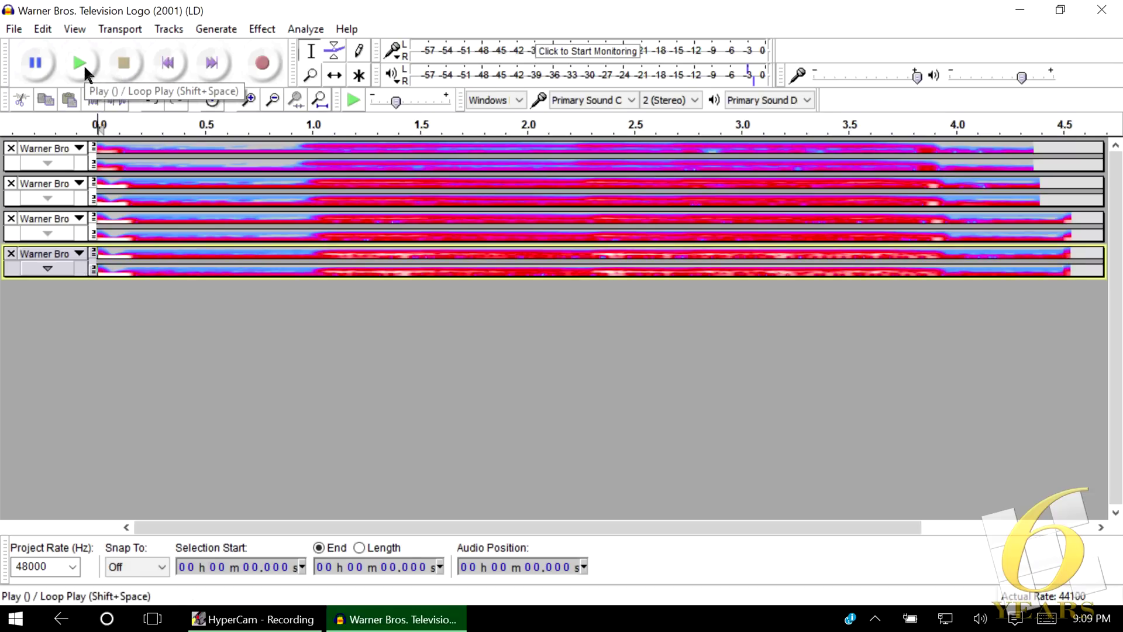
Step: Play the four layered tracks, then select all of them with Ctrl+A
left_click(83, 65)
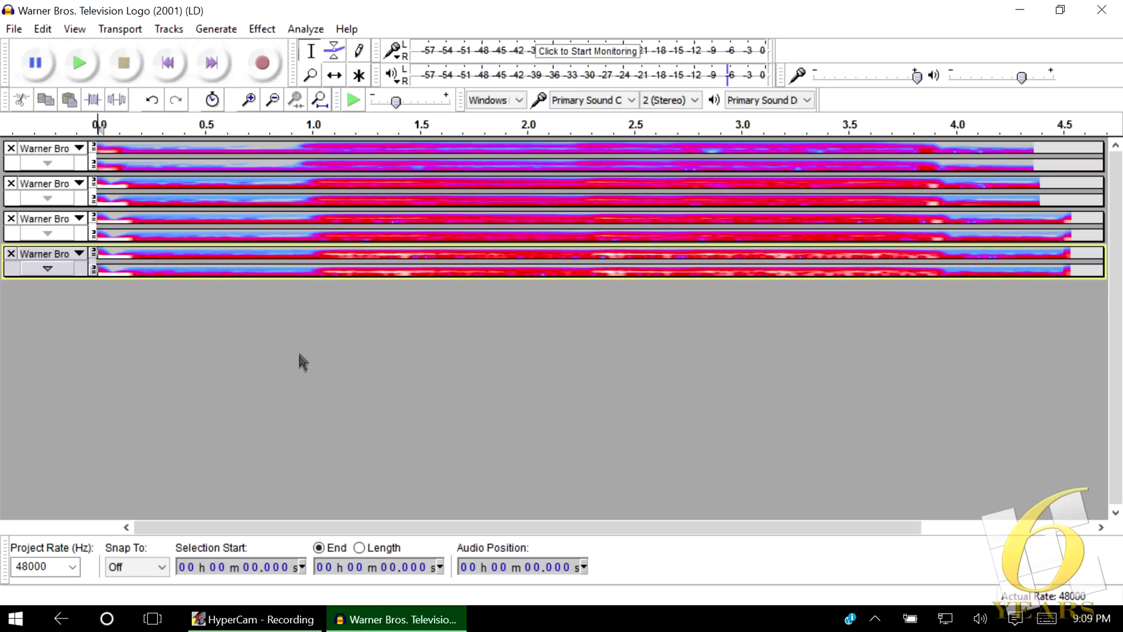
key("ctrl+a")
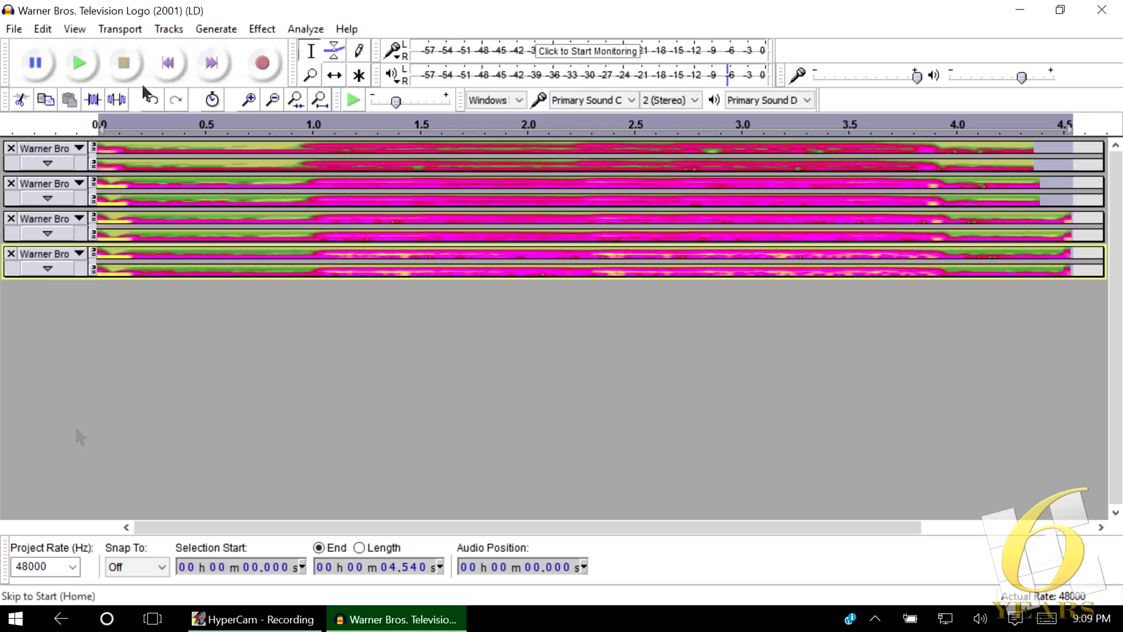
Step: Render the four tracks into one stereo Mix track and export it as M4A named WARNRDM3.AAC
left_click(172, 33)
left_click(157, 94)
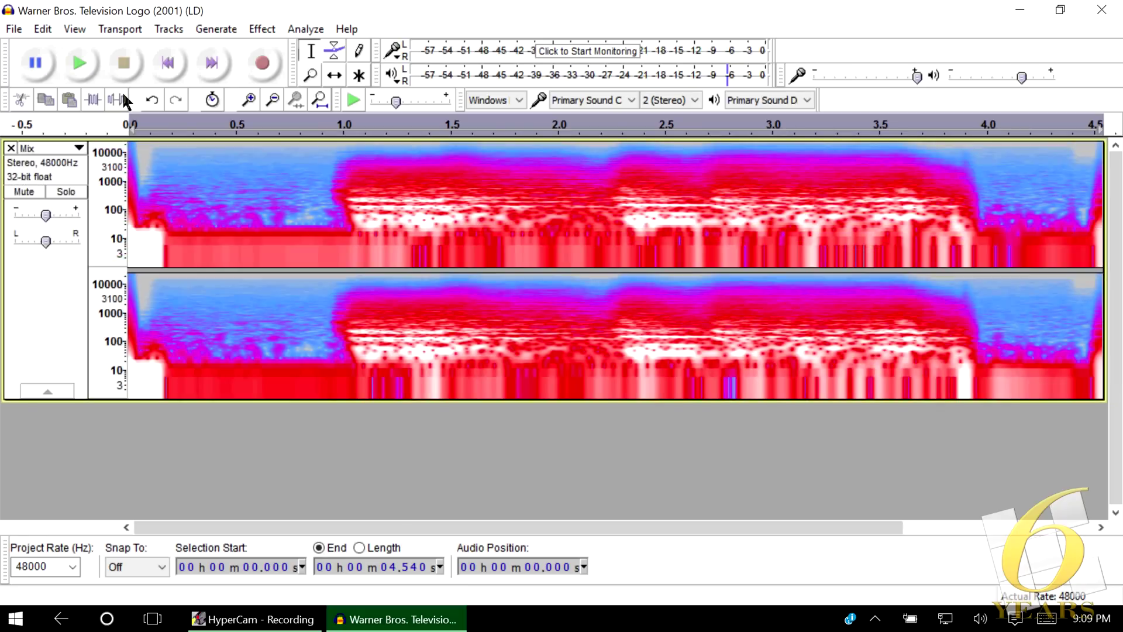
left_click(23, 29)
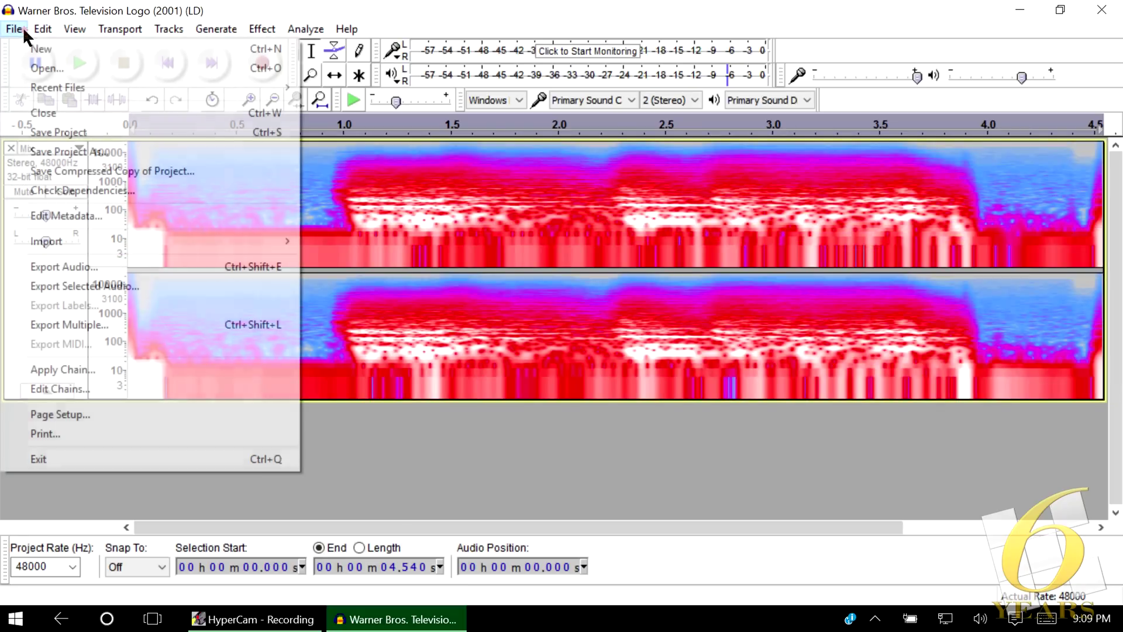
left_click(85, 268)
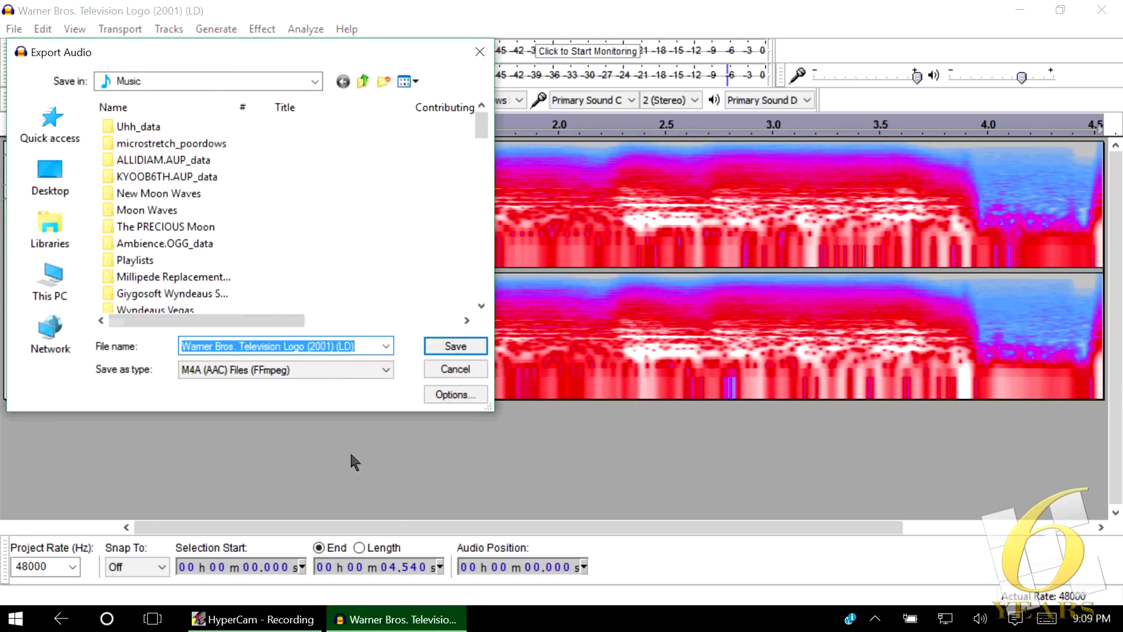
type("WAR")
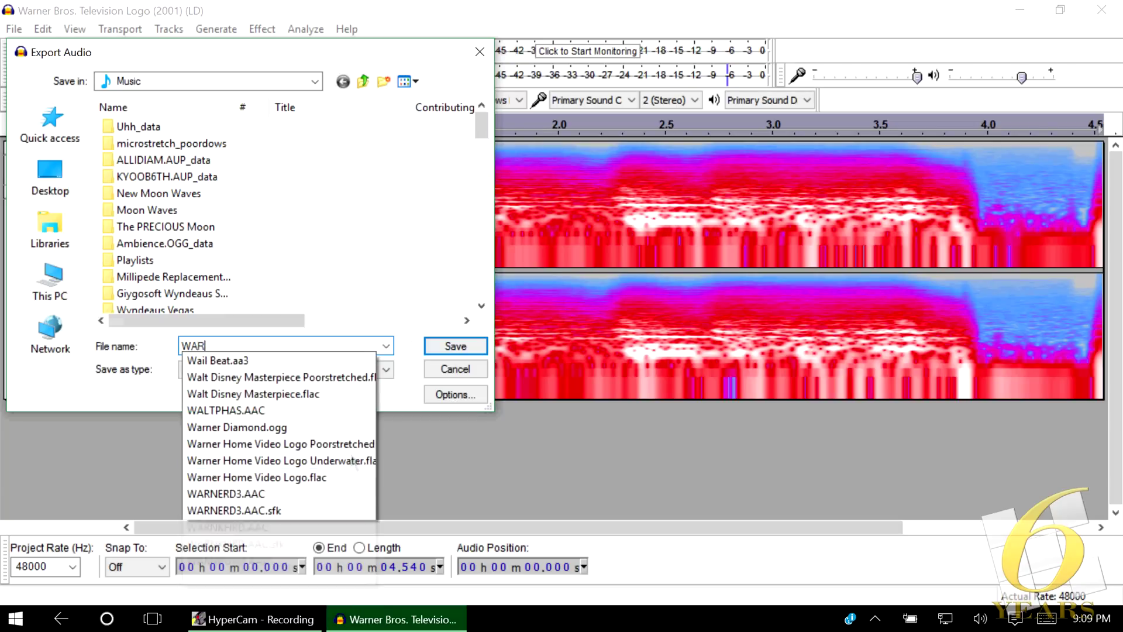
key("Down")
key("Down")
key("Down")
key("Down")
key("Down")
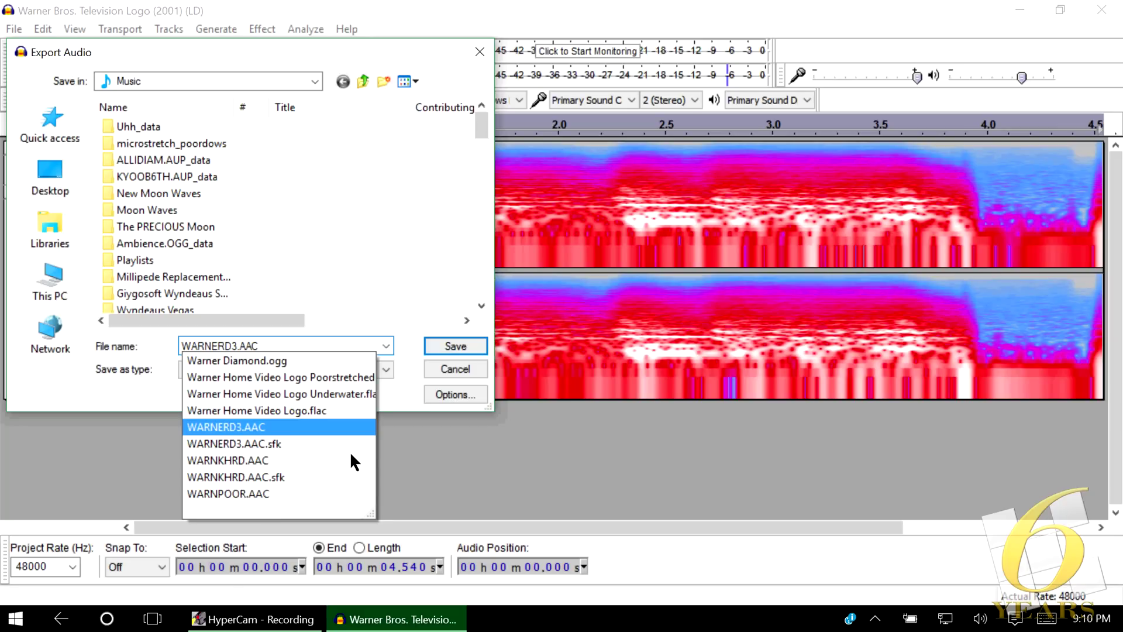
key("BackSpace")
key("BackSpace")
key("BackSpace")
key("BackSpace")
key("BackSpace")
key("BackSpace")
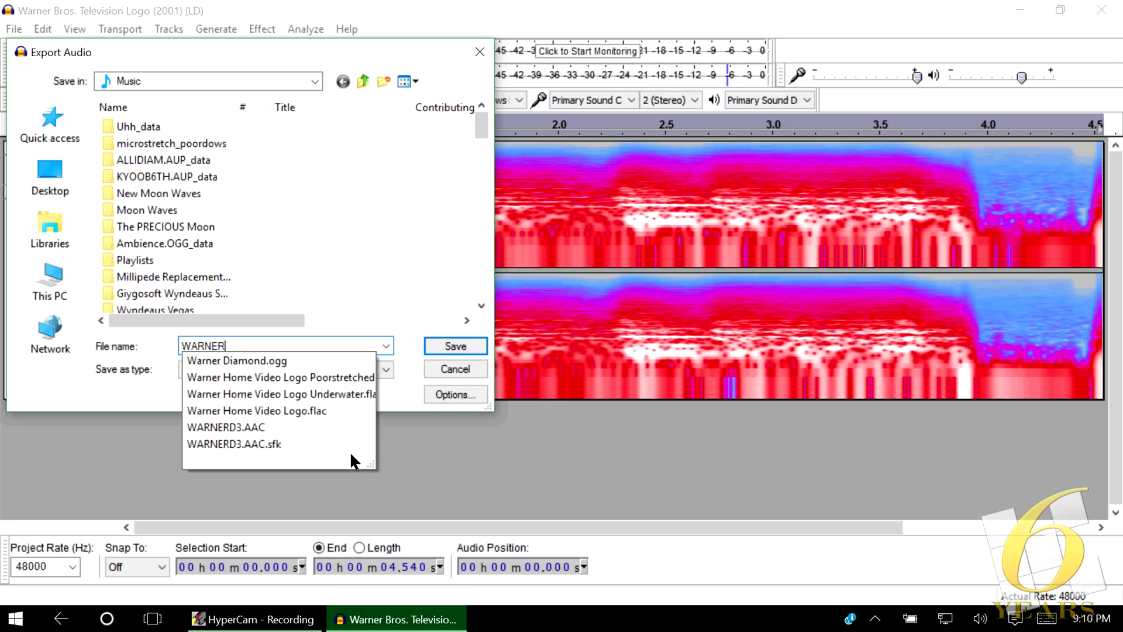
key("BackSpace")
key("BackSpace")
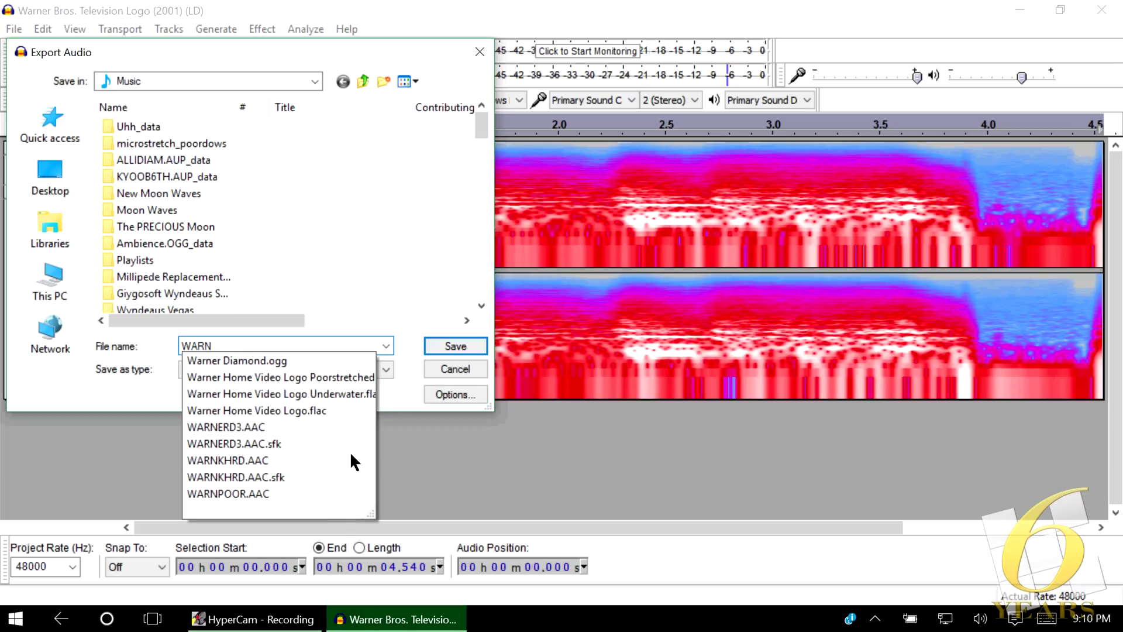
type("RDM3")
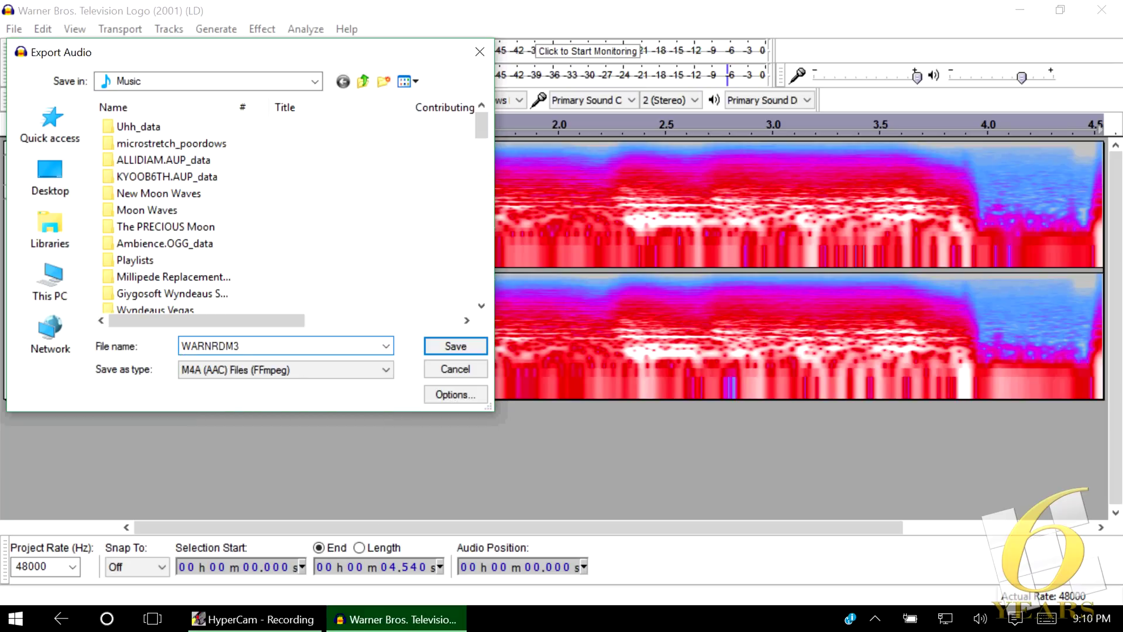
type(".AAC")
key("Return")
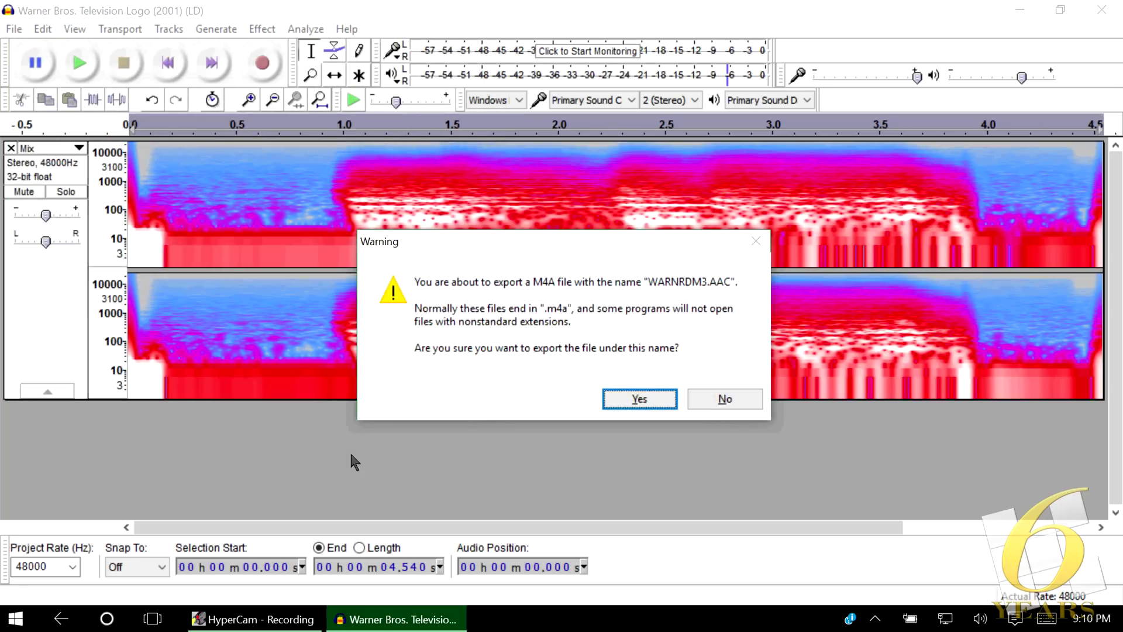
Step: Accept the nonstandard .AAC extension, close Audacity without saving, and bring up the Start menu
key("Return")
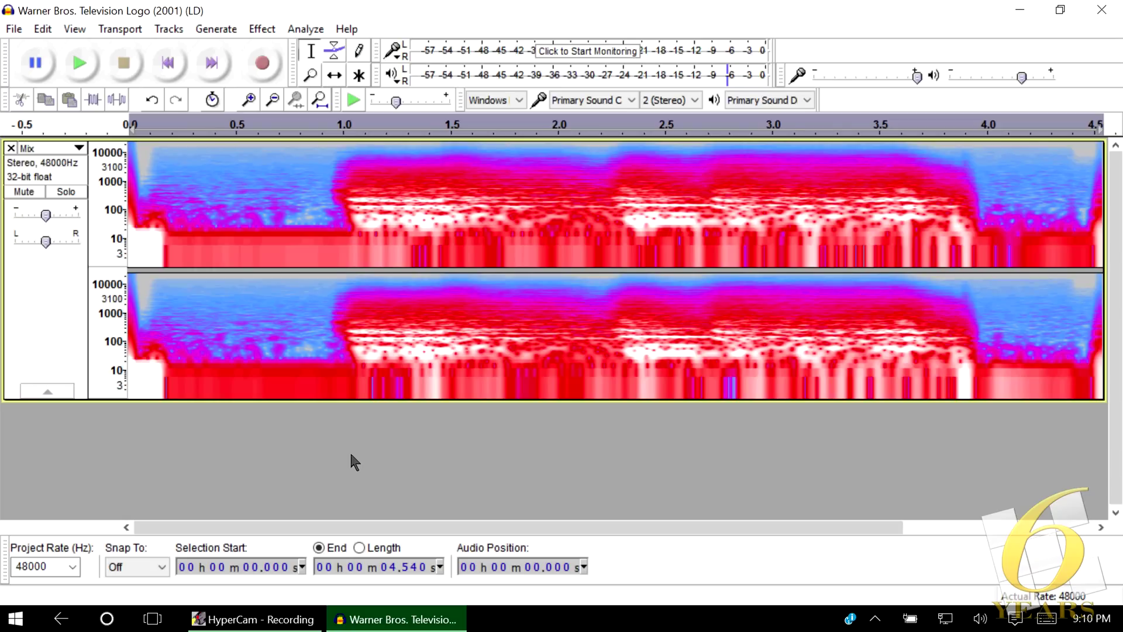
key("ctrl+w")
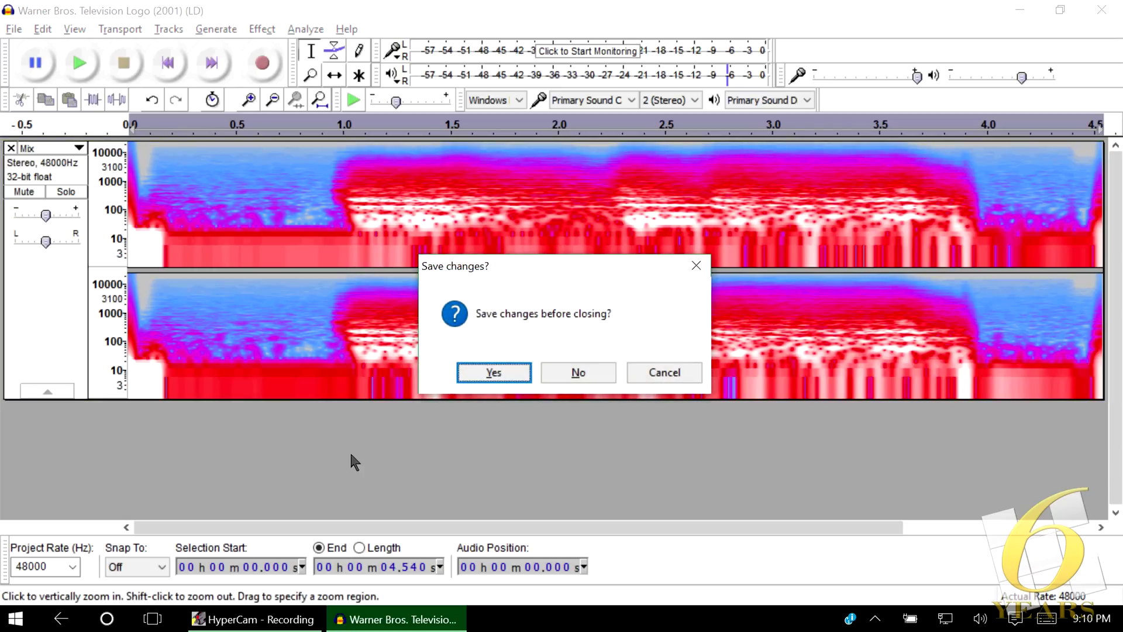
key("n")
key("super")
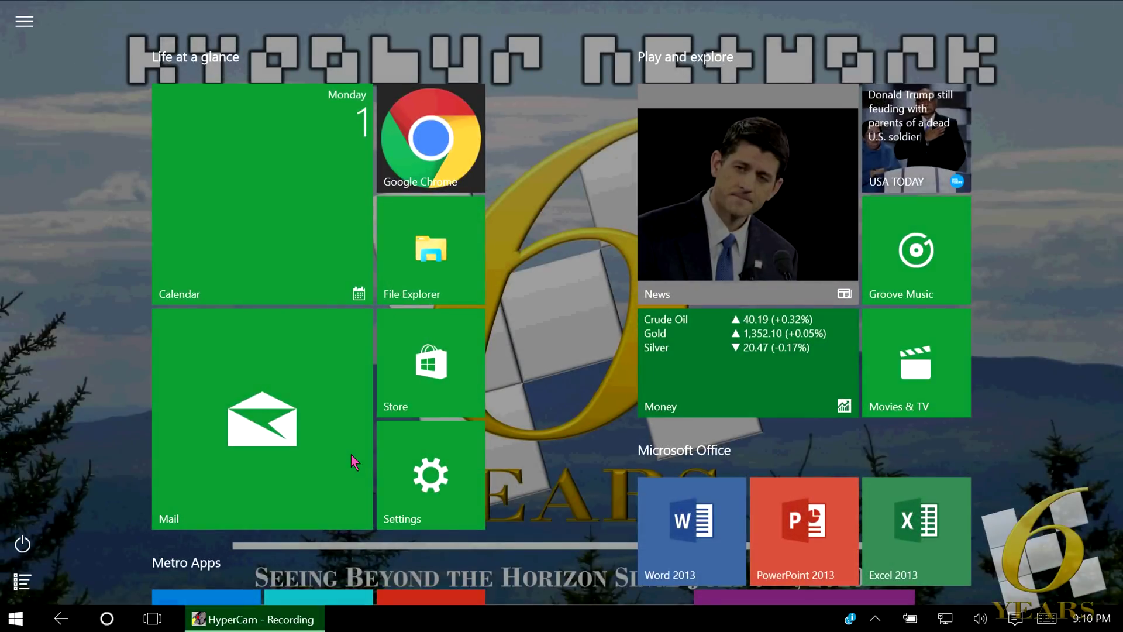
Step: Launch Vegas Pro 12.0 and bring up Import Media from the File menu
scroll(351, 455, "down", 5)
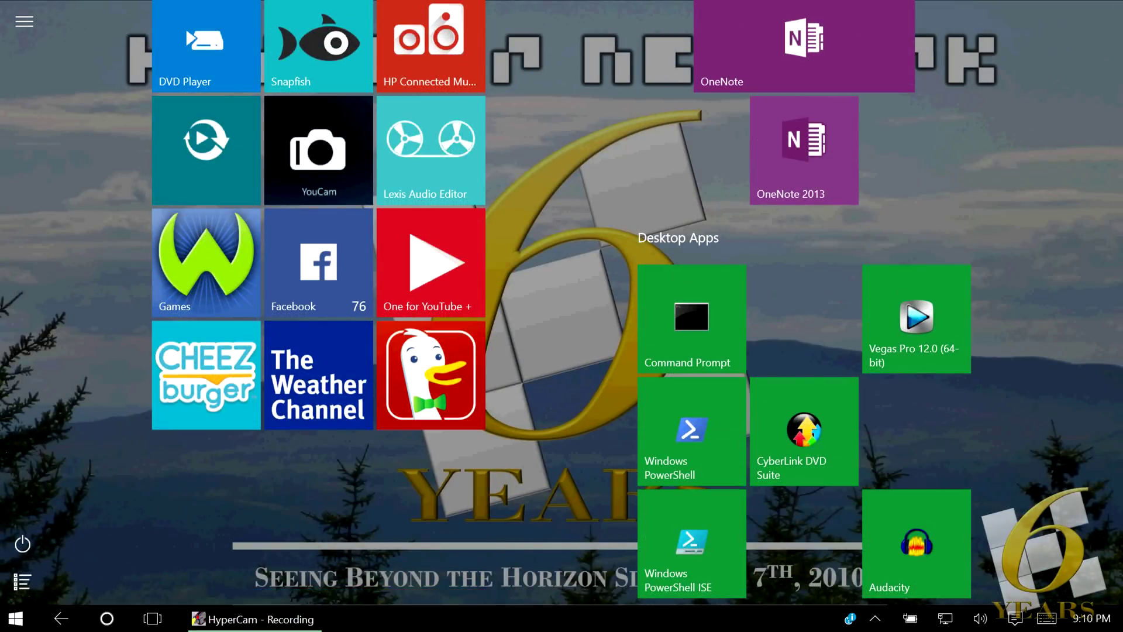
key("Return")
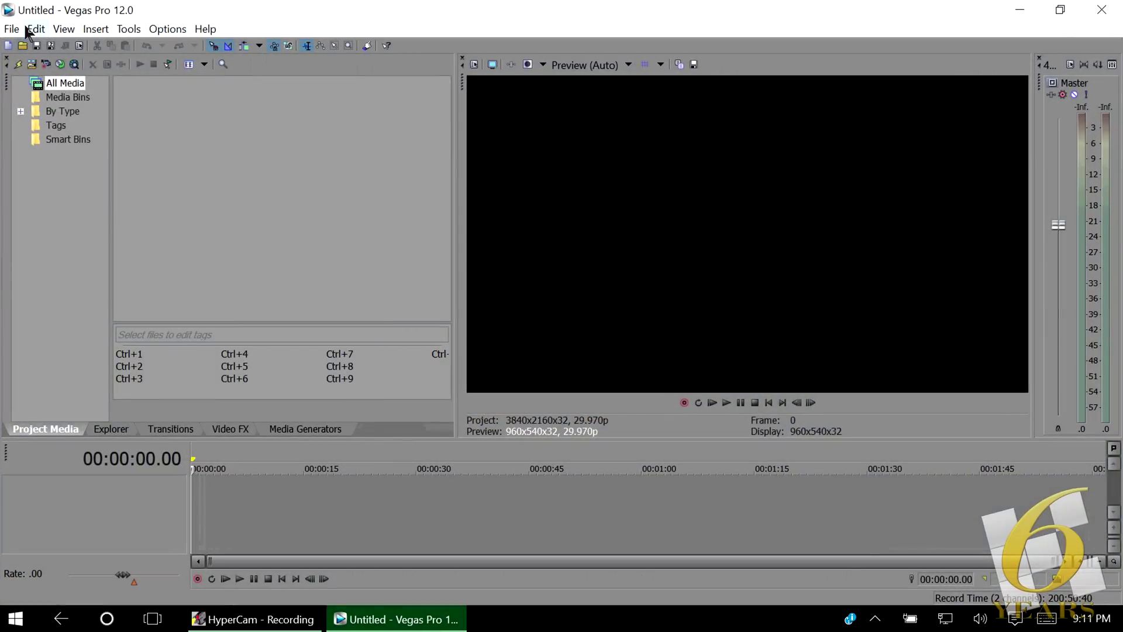
left_click(12, 29)
mouse_move(244, 210)
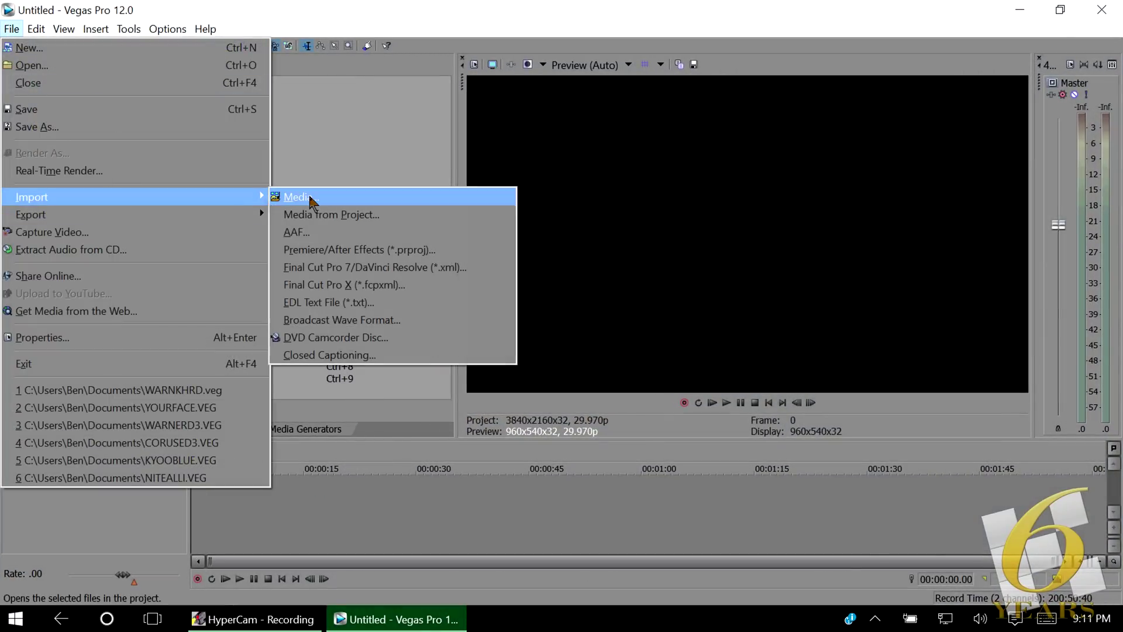
left_click(310, 200)
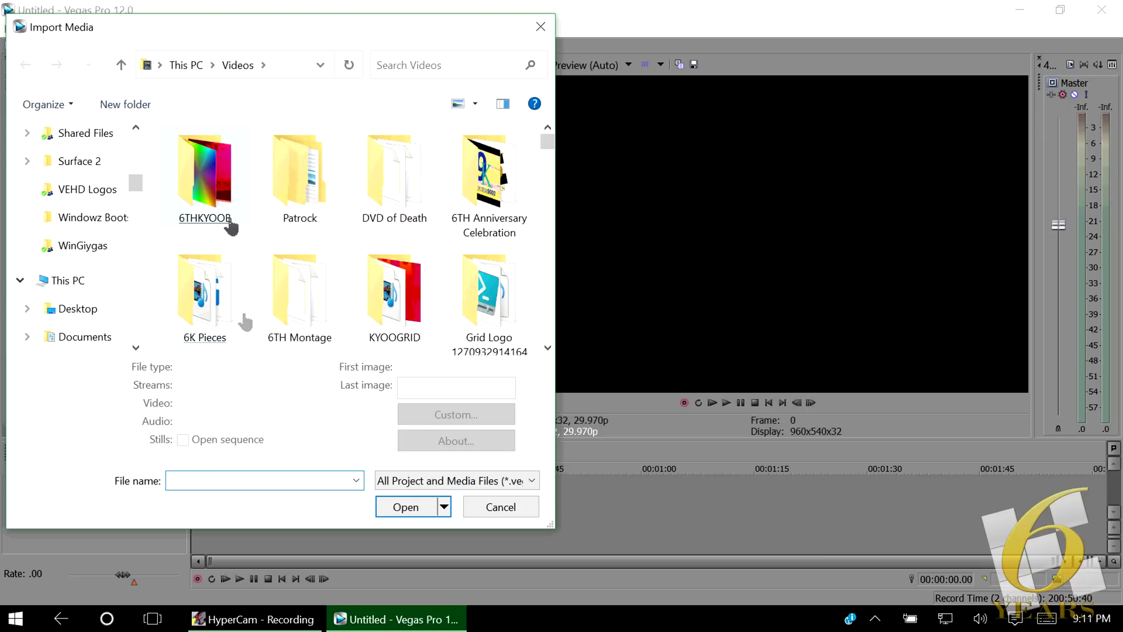
Step: Import WARNRDM3.AAC from the Music folder by typing its name and picking the suggestion
scroll(117, 275, "down", 2)
left_click(86, 285)
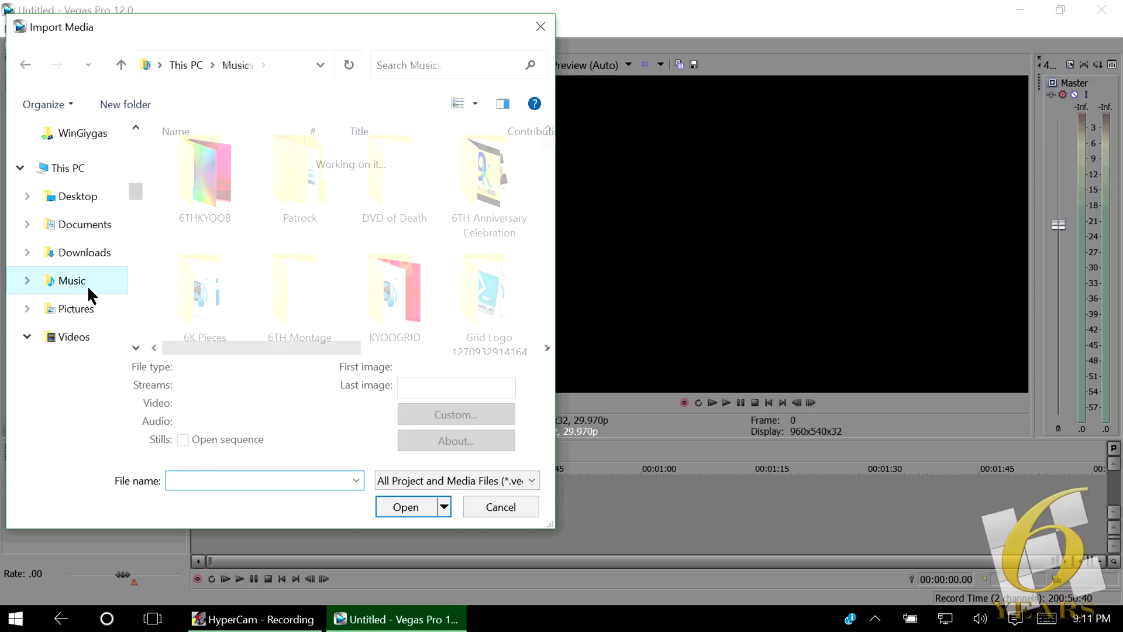
left_click(178, 479)
type("Wa")
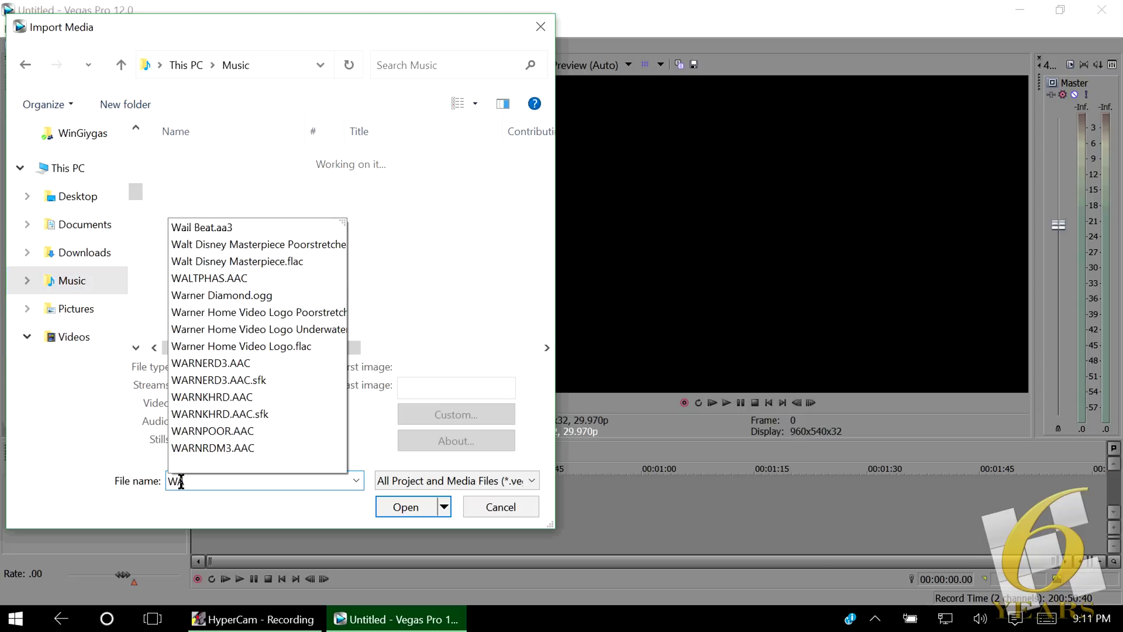
type("R")
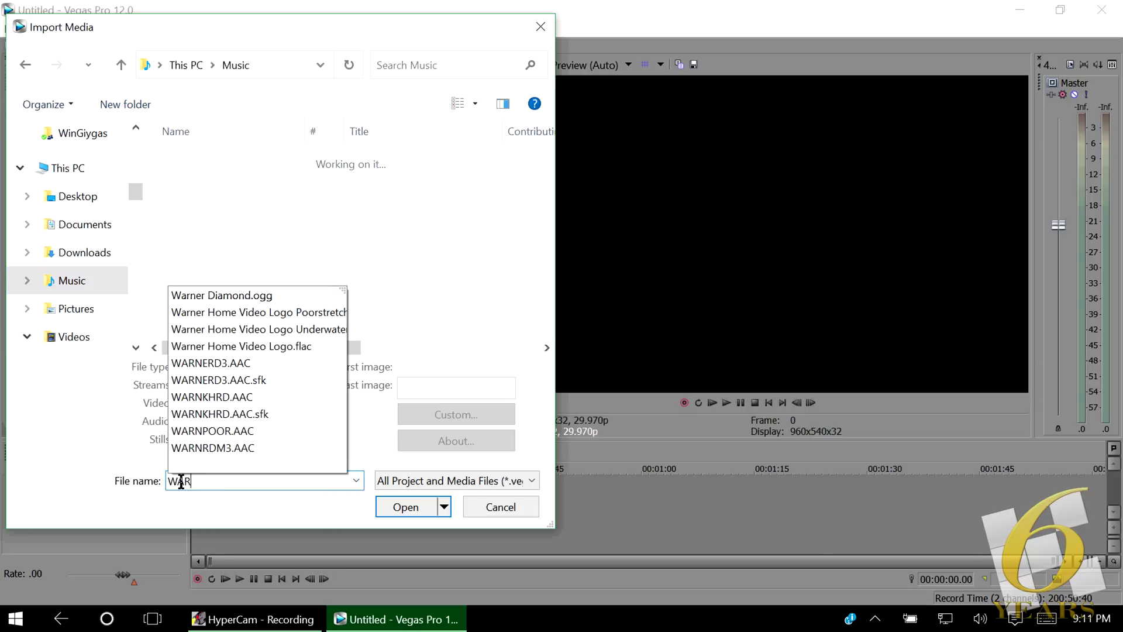
type("NRDM")
key("Down")
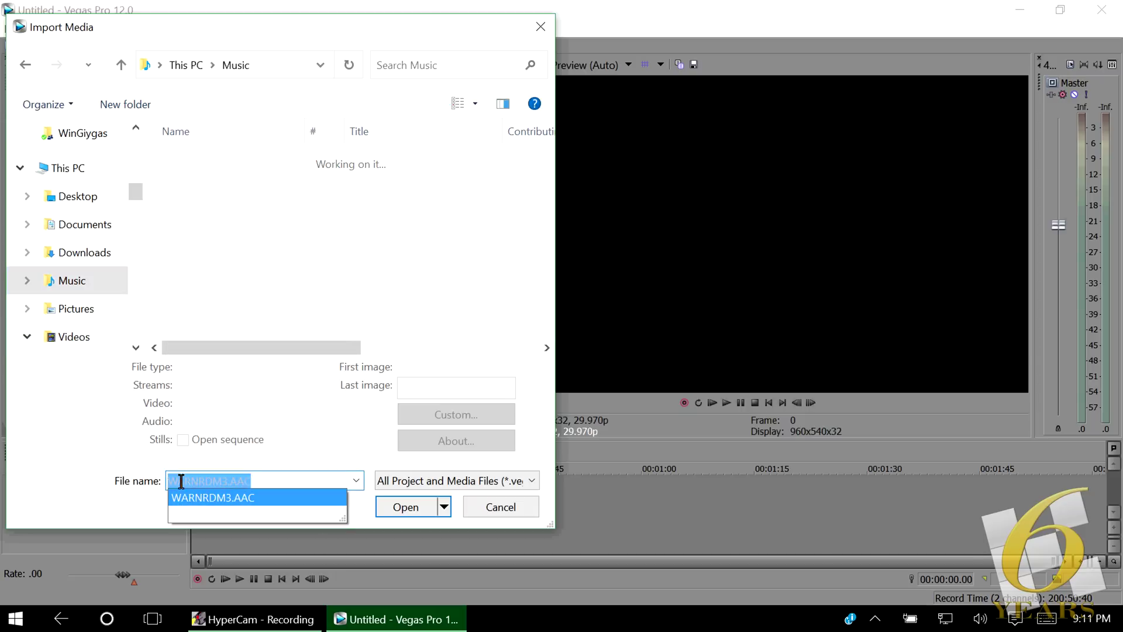
key("Return")
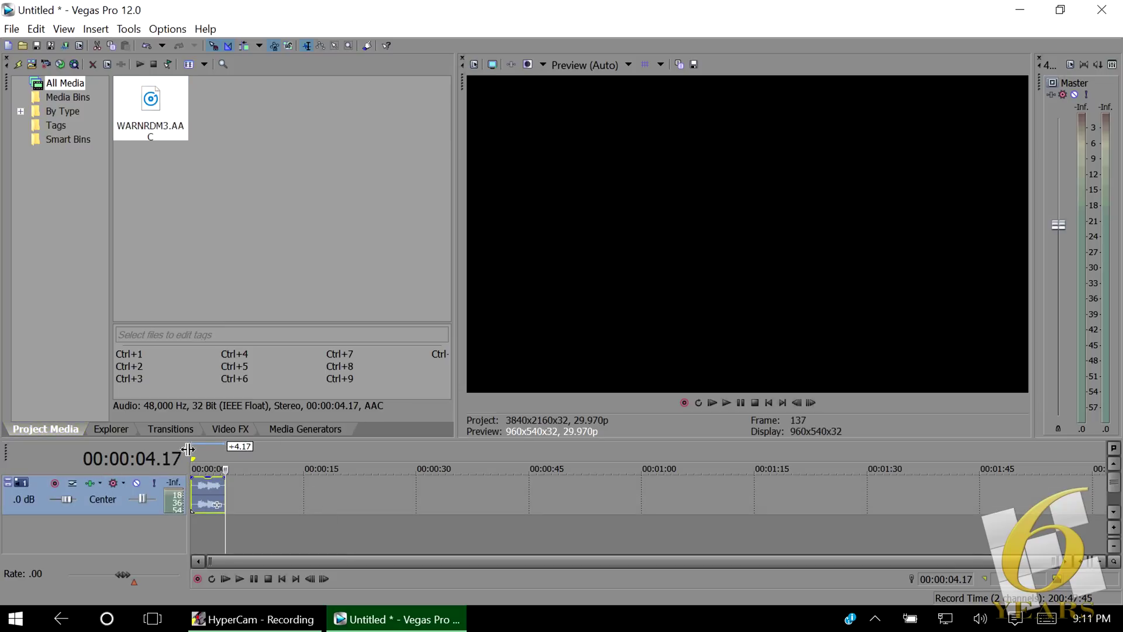
Step: Place the playhead at 00:00:01.05 and review the audio track's EQ and Compressor effects
left_click(200, 459)
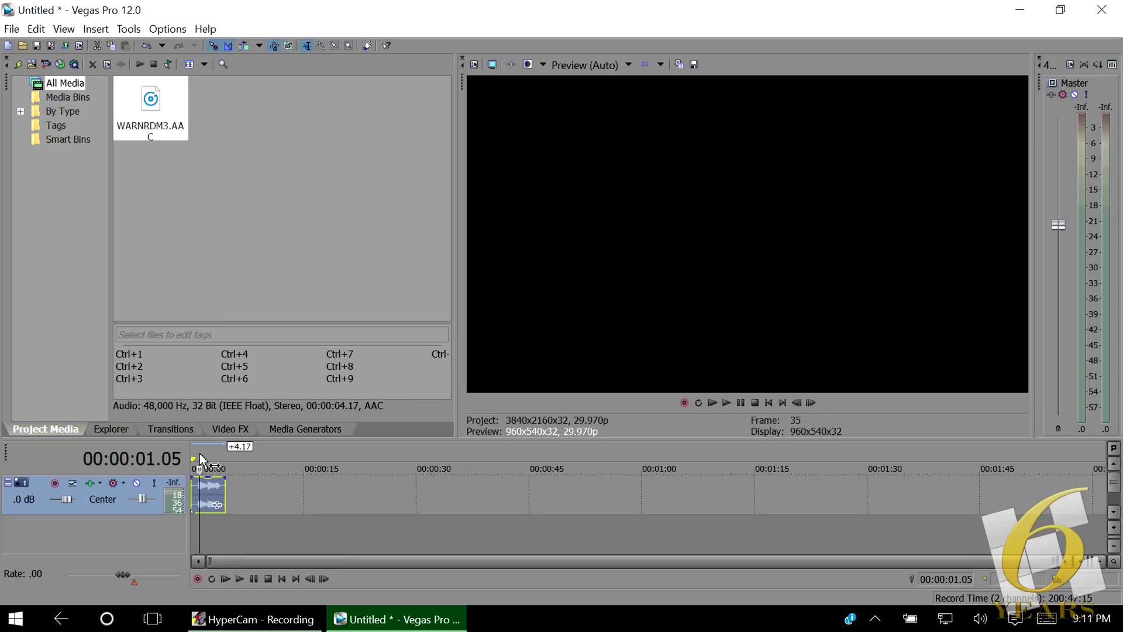
left_click(90, 484)
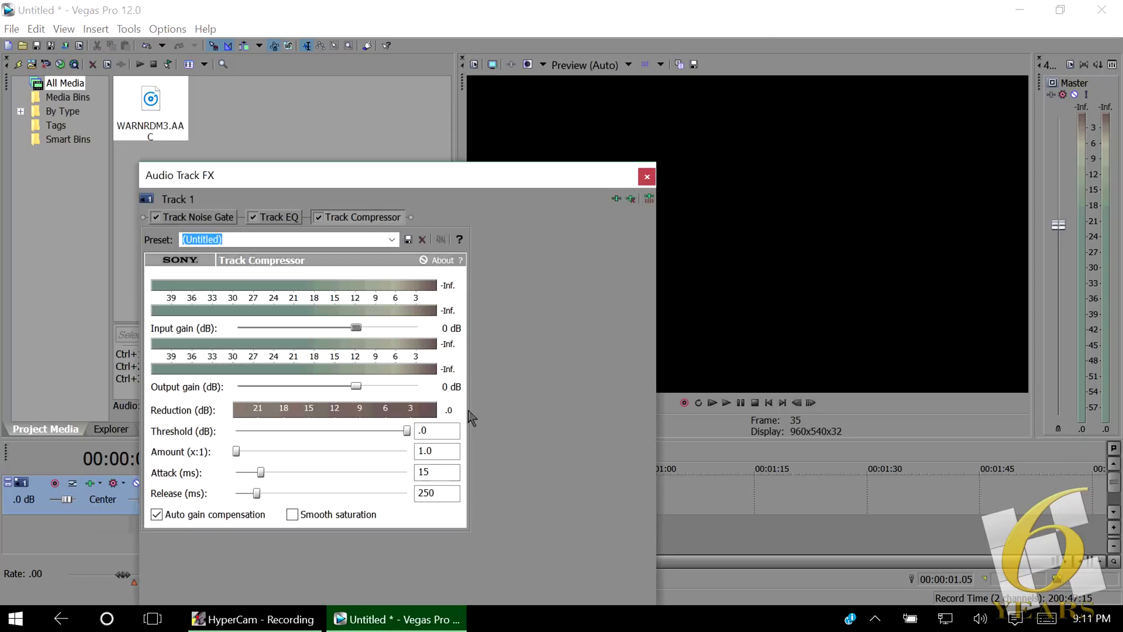
left_click(273, 220)
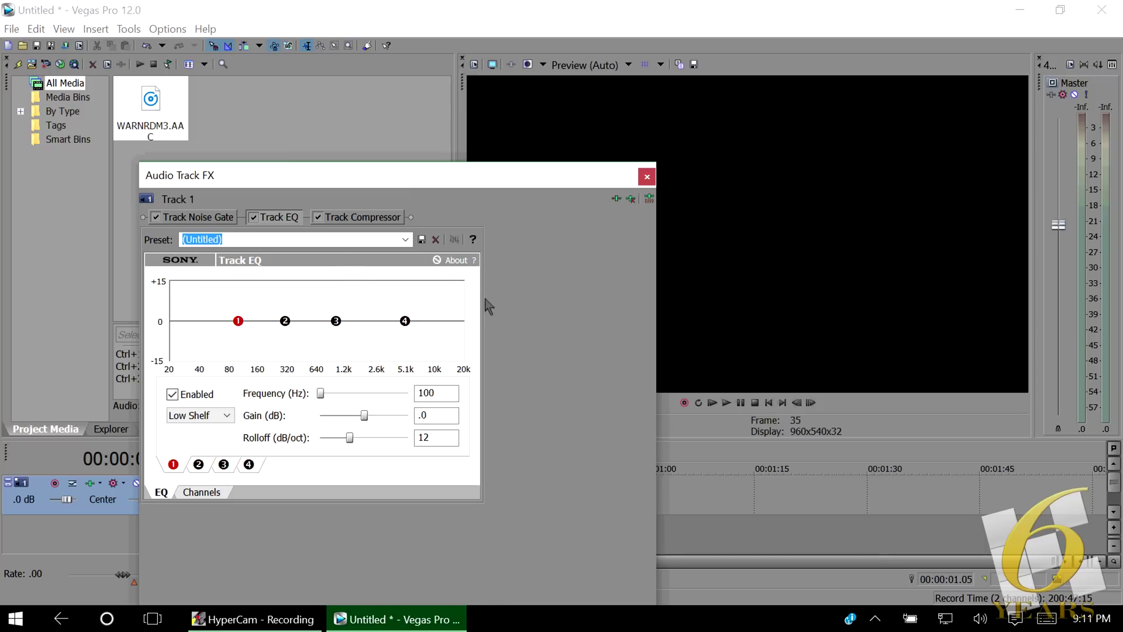
left_click(392, 218)
Step: Add Reverb to Track 1's effects chain with the [Sys] Cathedral preset
left_click(616, 198)
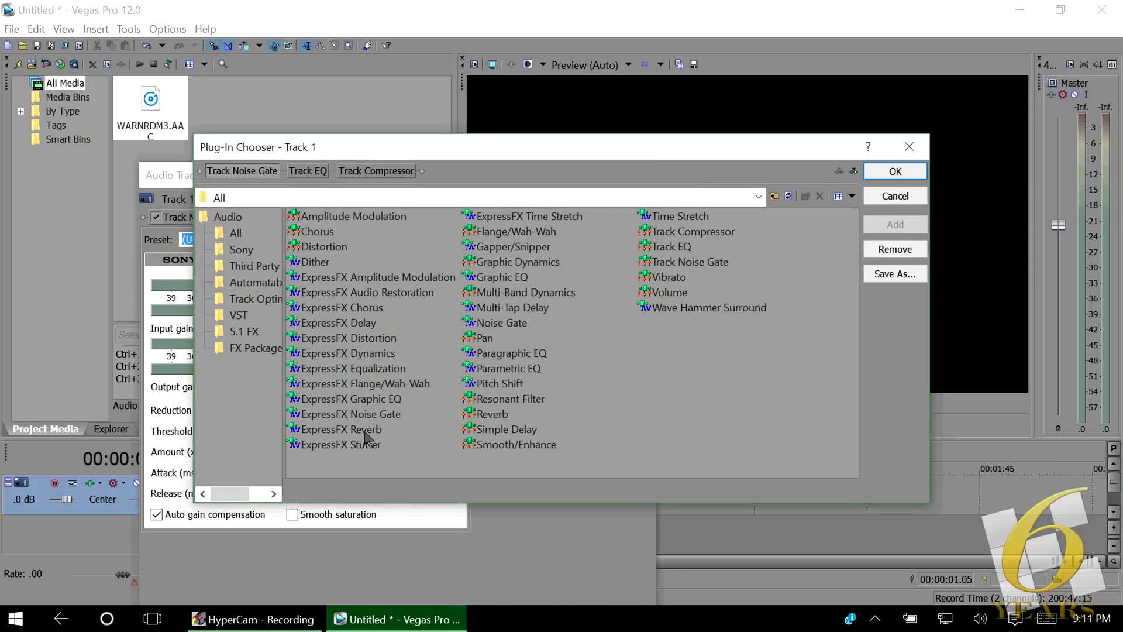
double_click(502, 419)
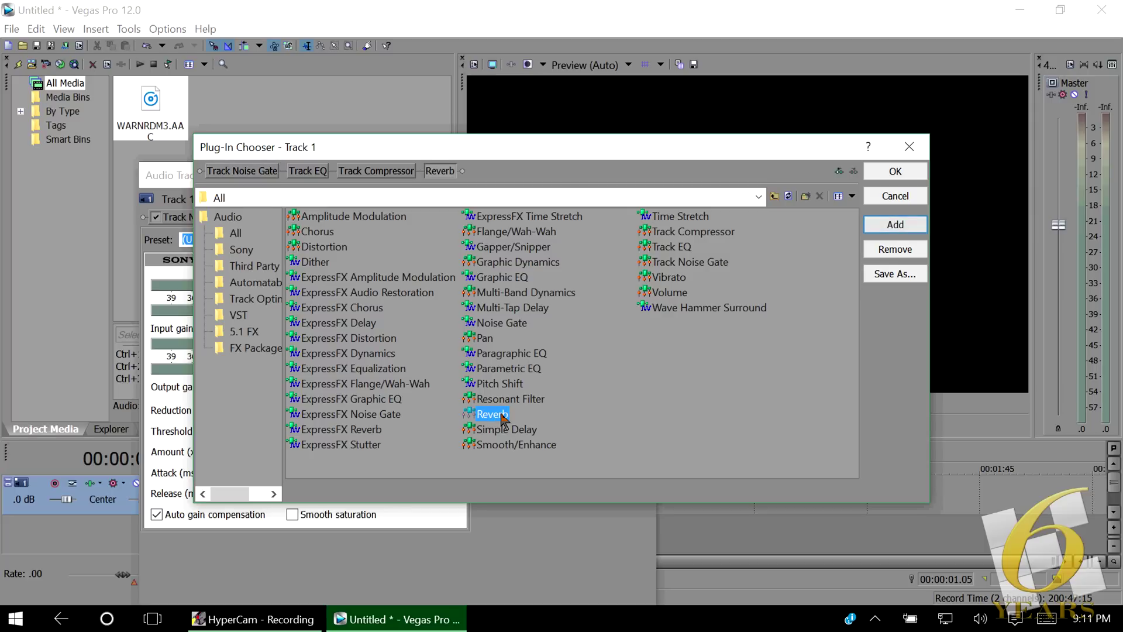
left_click(895, 170)
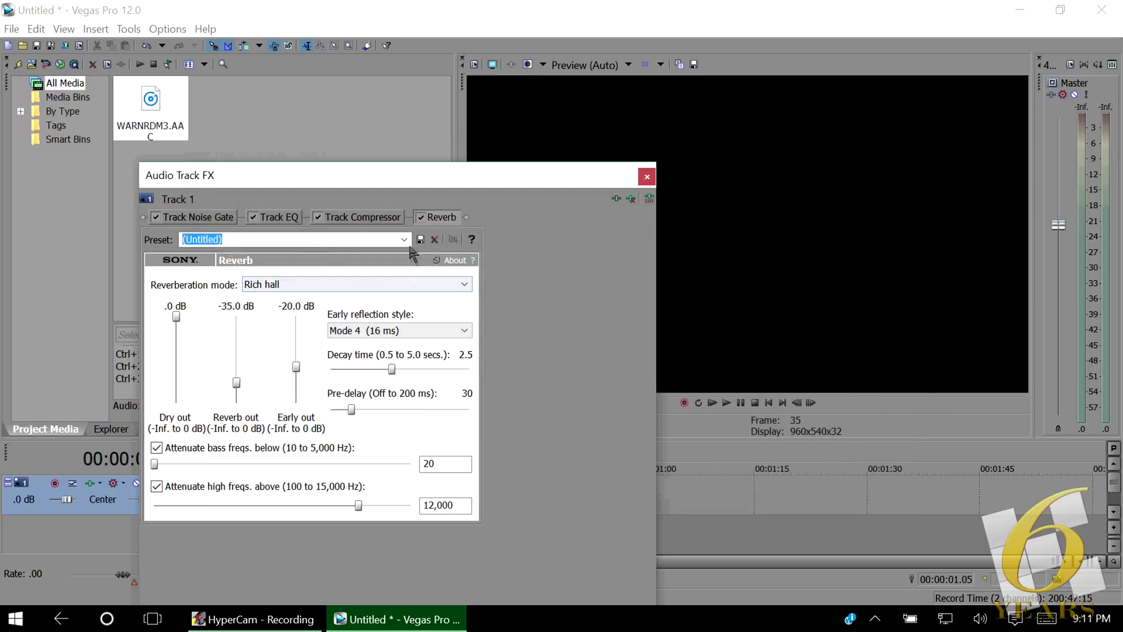
left_click(405, 240)
left_click(234, 275)
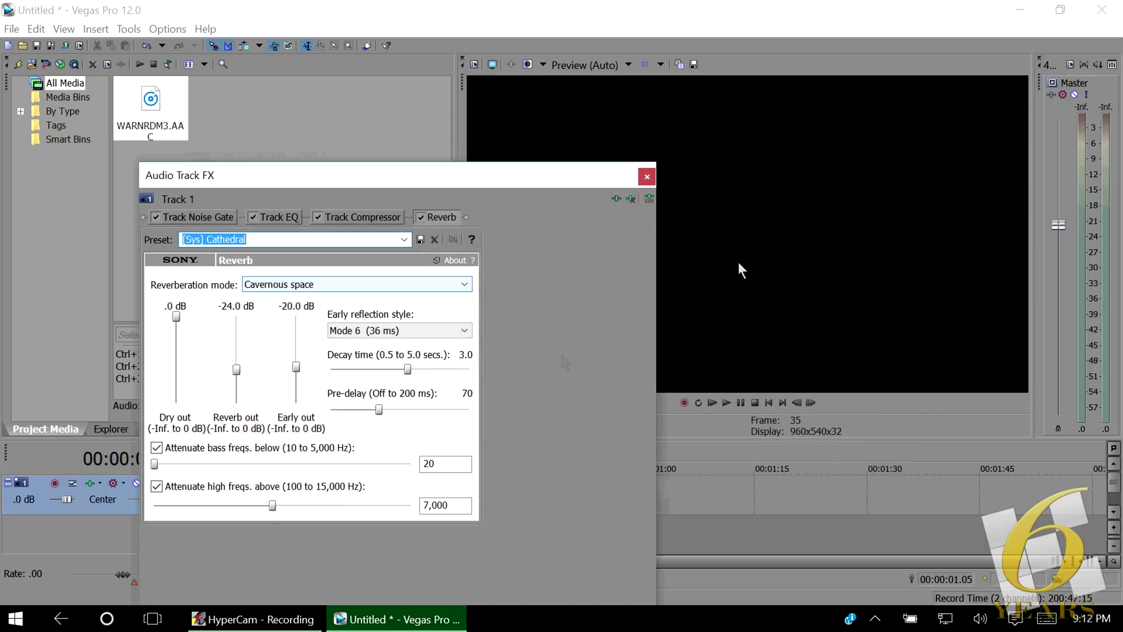
left_click(647, 177)
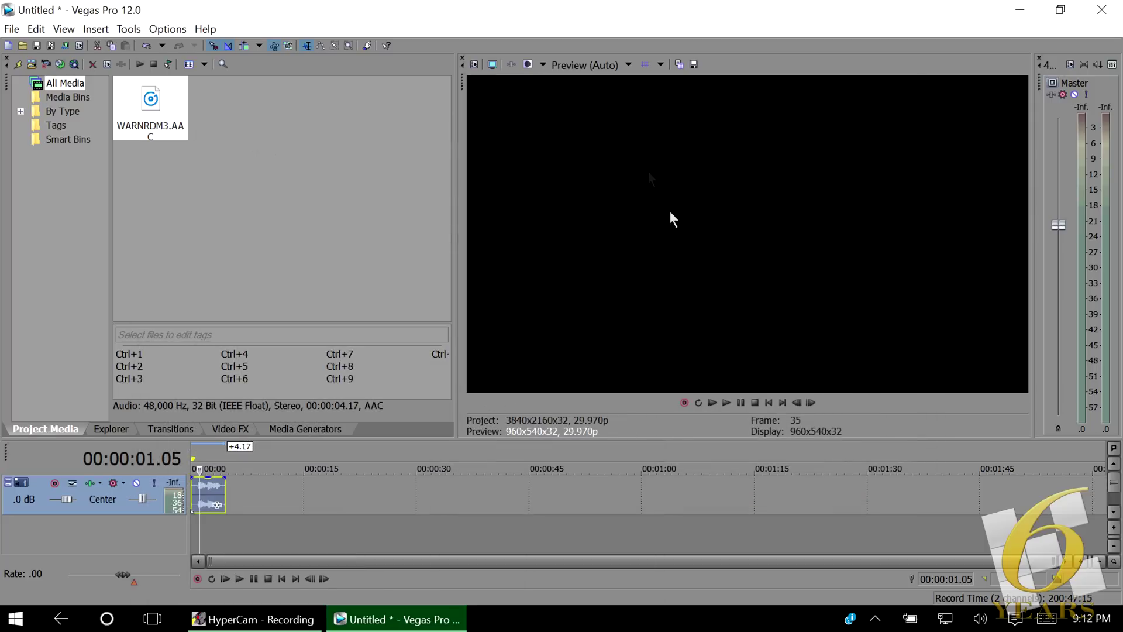
Step: Play the reverb-treated audio from the project start, then stop it
left_click(767, 403)
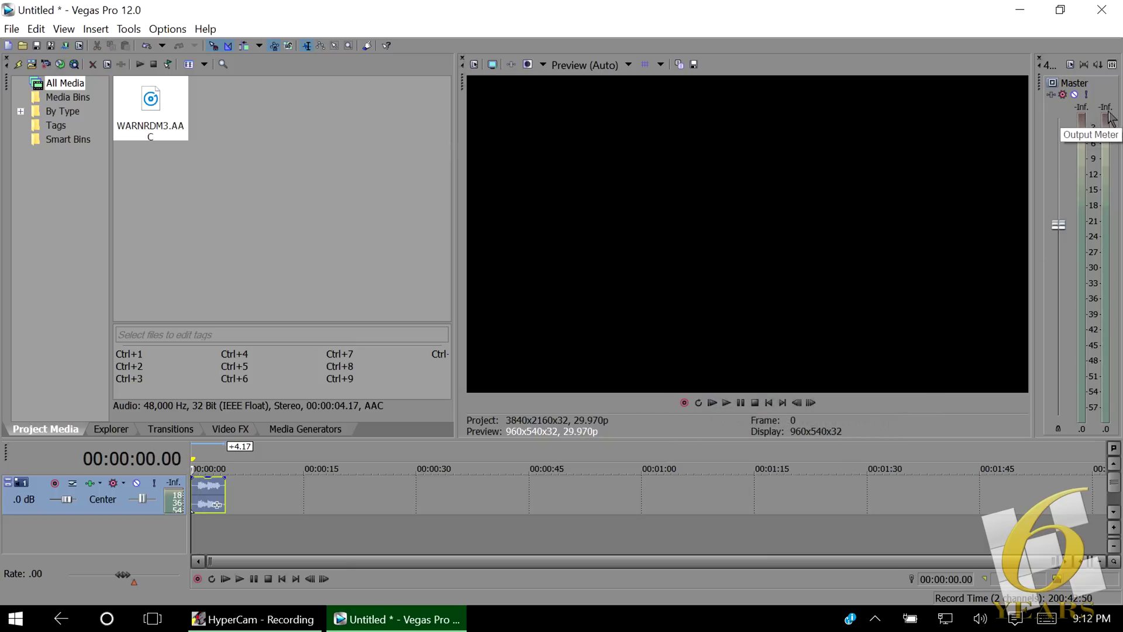
left_click(713, 403)
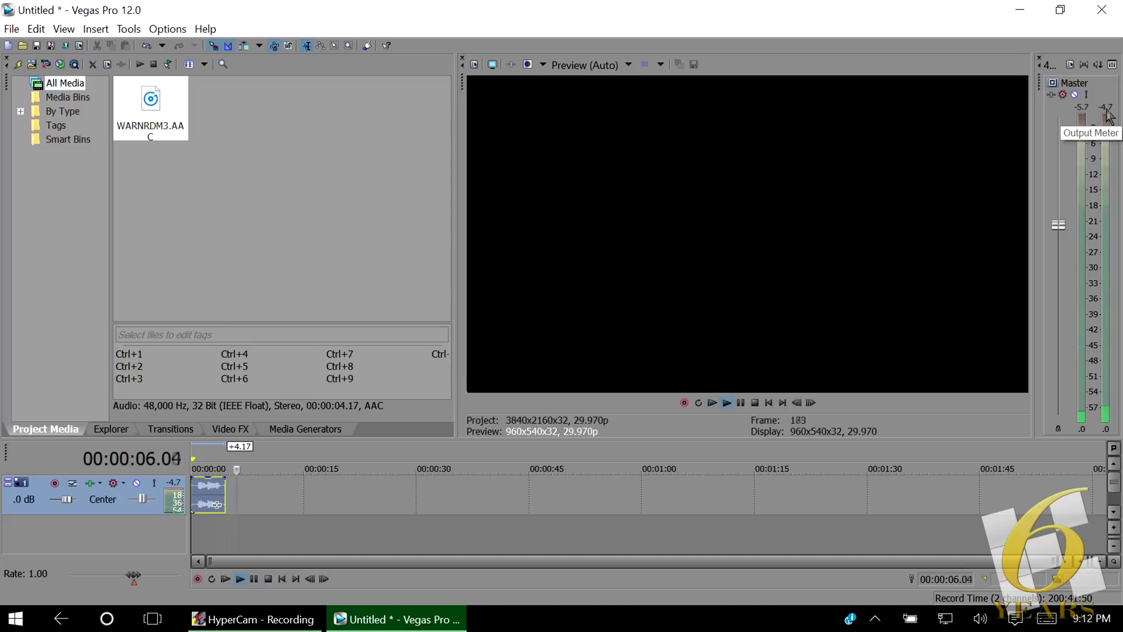
left_click(755, 402)
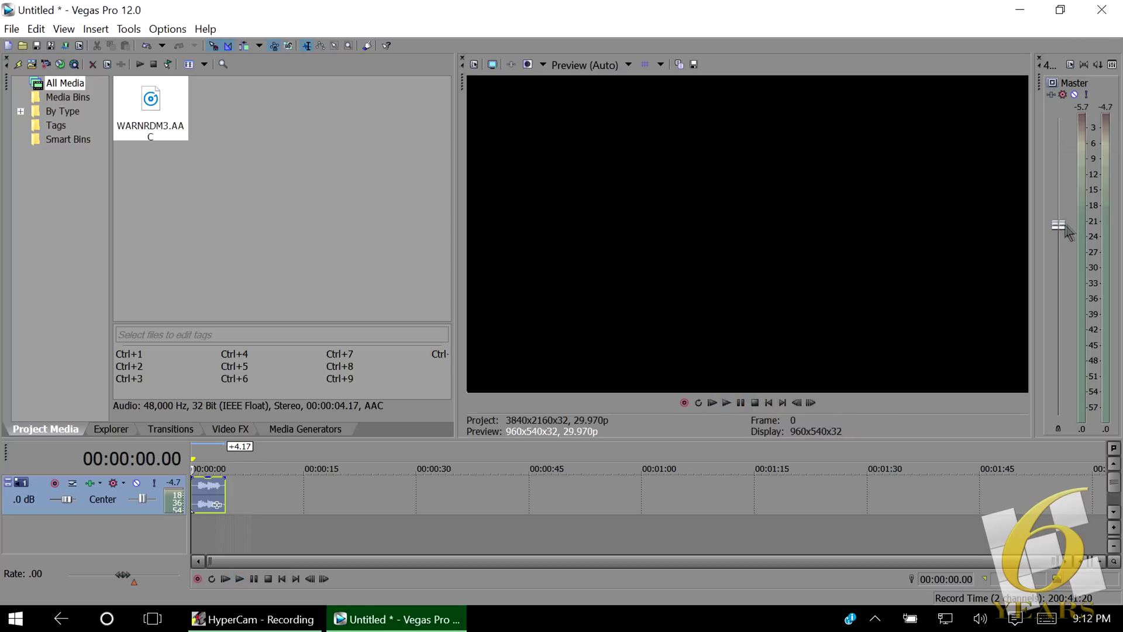
Step: Raise the Master output fader to 4.7
scroll(1062, 234, "up", 4)
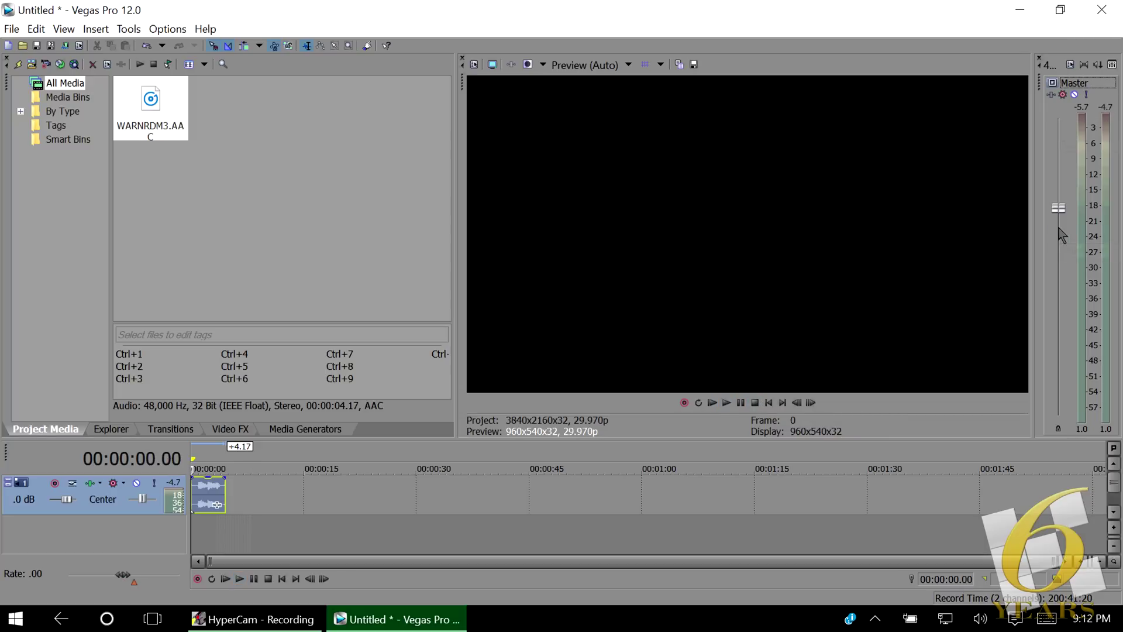
scroll(1062, 234, "up", 2)
scroll(1061, 234, "down", 4)
scroll(1062, 234, "up", 6)
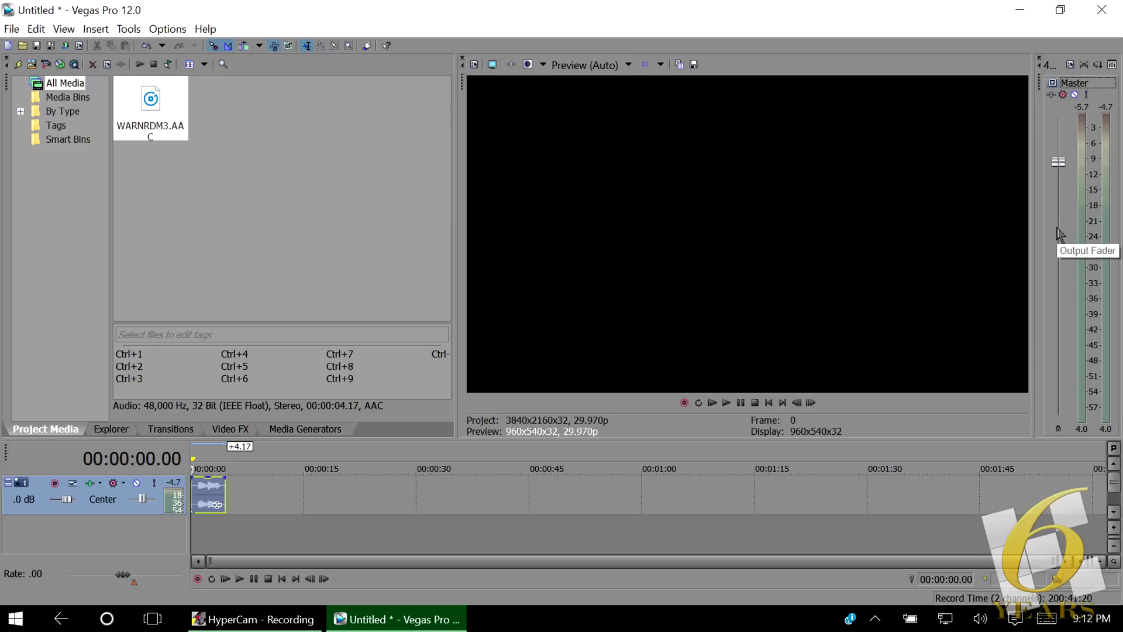
scroll(1057, 228, "up", 4)
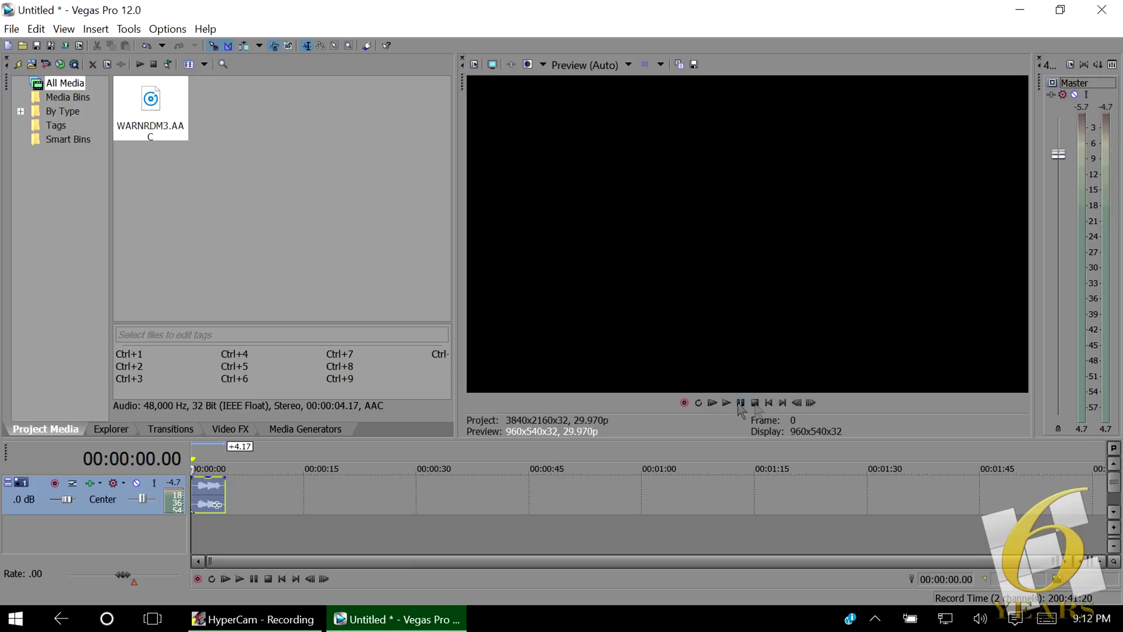
Step: Replay the project from the start at the new master level, then stop
left_click(715, 402)
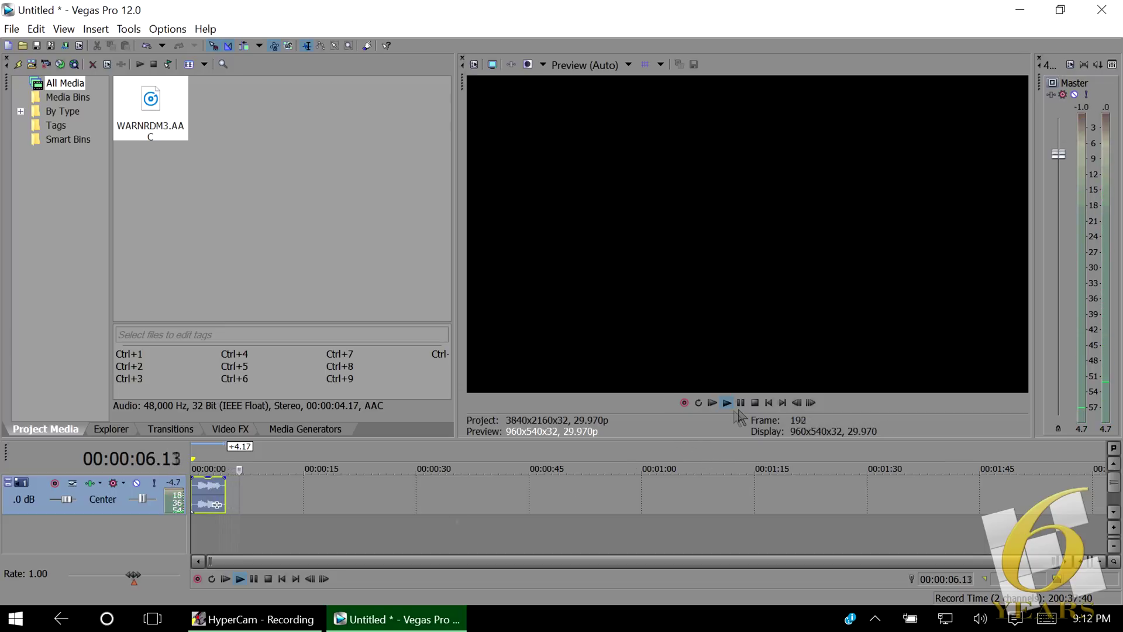
left_click(755, 403)
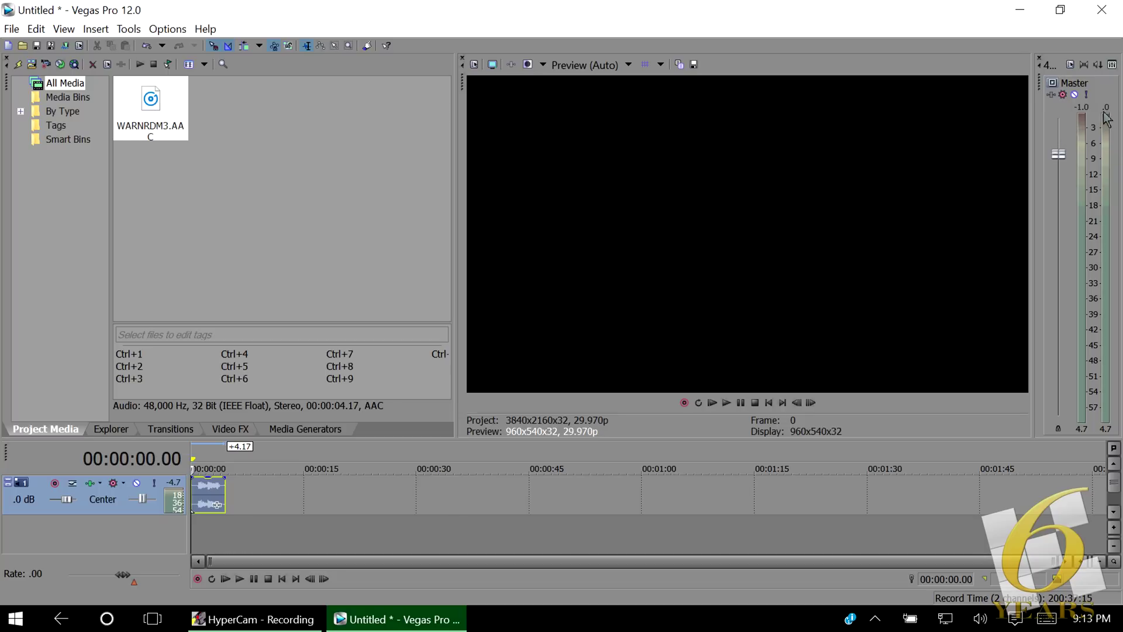
left_click(1059, 156)
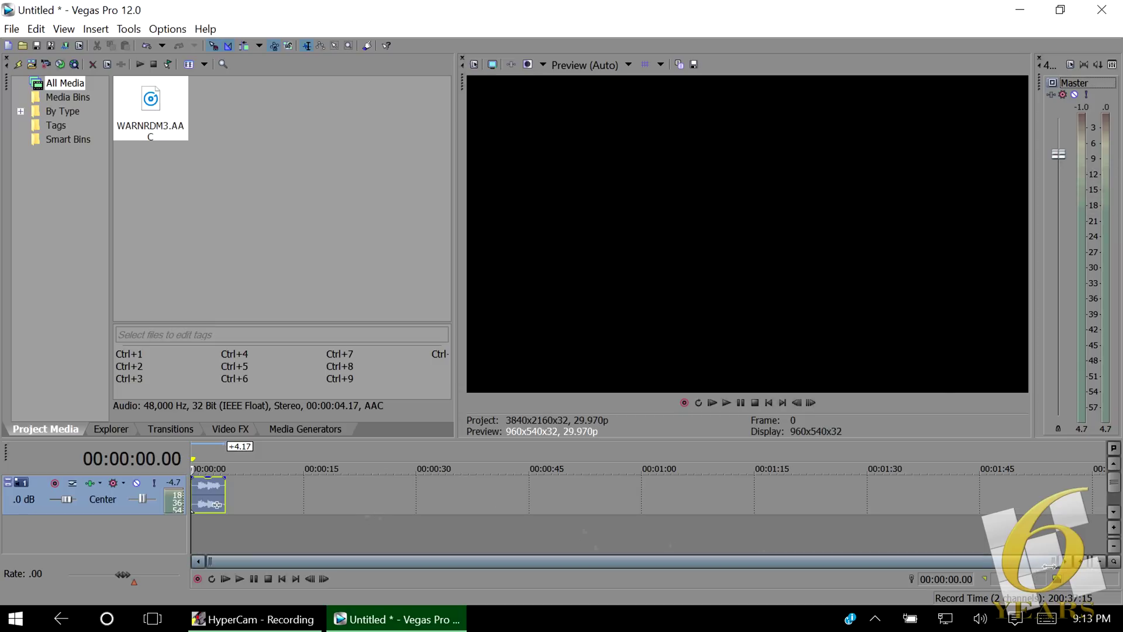
left_click_drag(1050, 565, 318, 606)
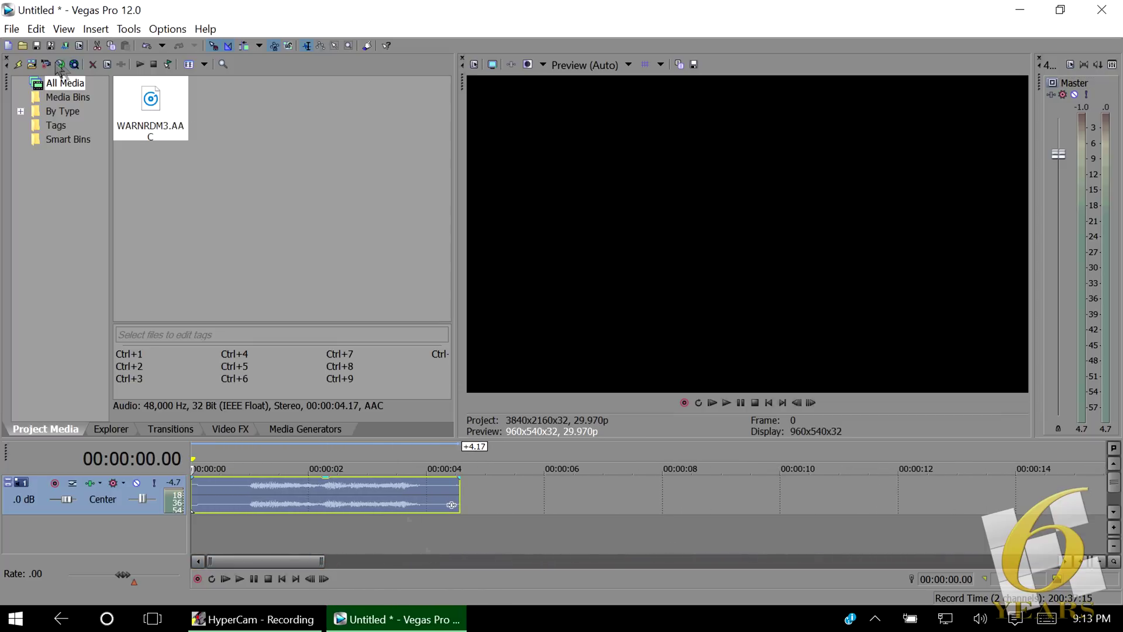
Step: Import 'Warner Bros. Television Logo (2001)' from Videos and drag it to the timeline start
left_click(33, 64)
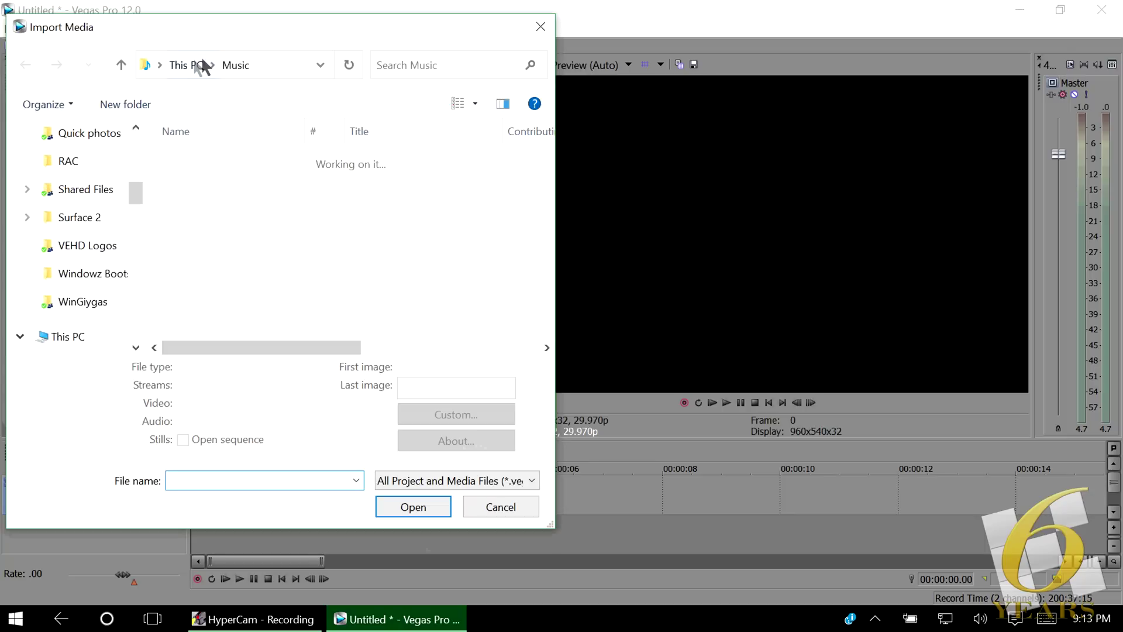
left_click(199, 61)
scroll(261, 221, "down", 3)
double_click(258, 301)
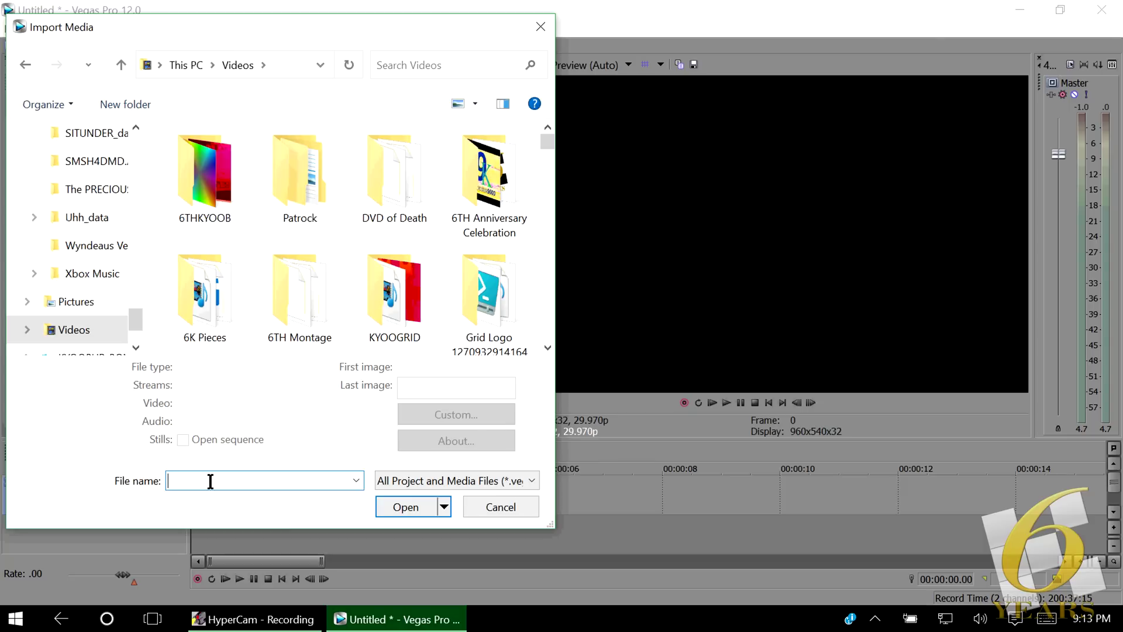
type("WAR")
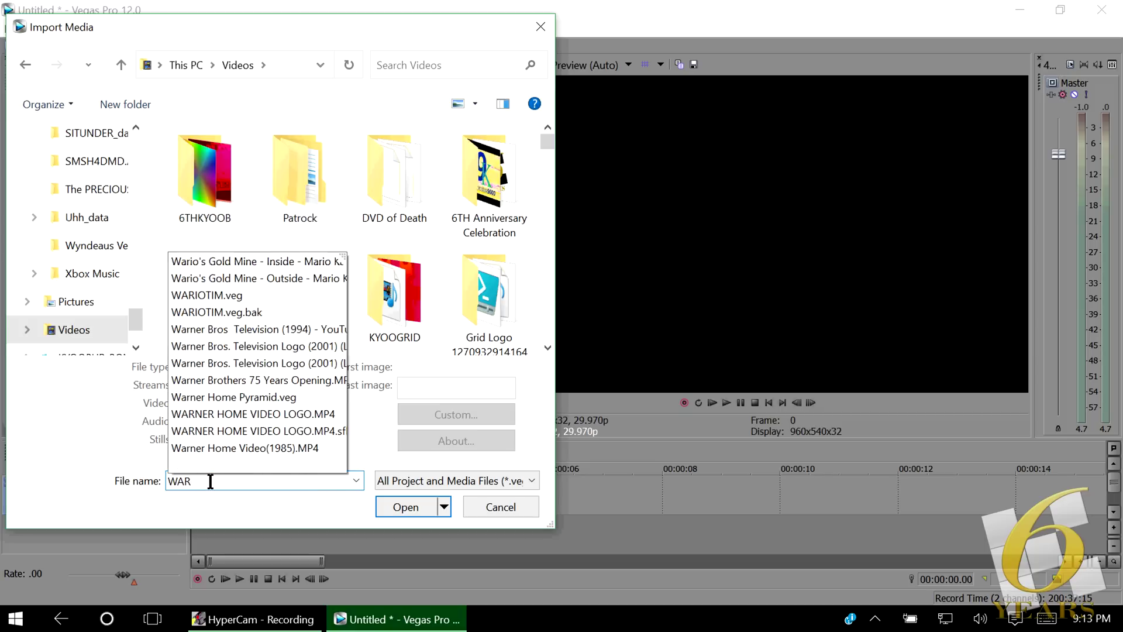
key("Up")
key("Up")
key("Up")
key("Up")
key("Up")
key("Up")
key("Up")
key("Down")
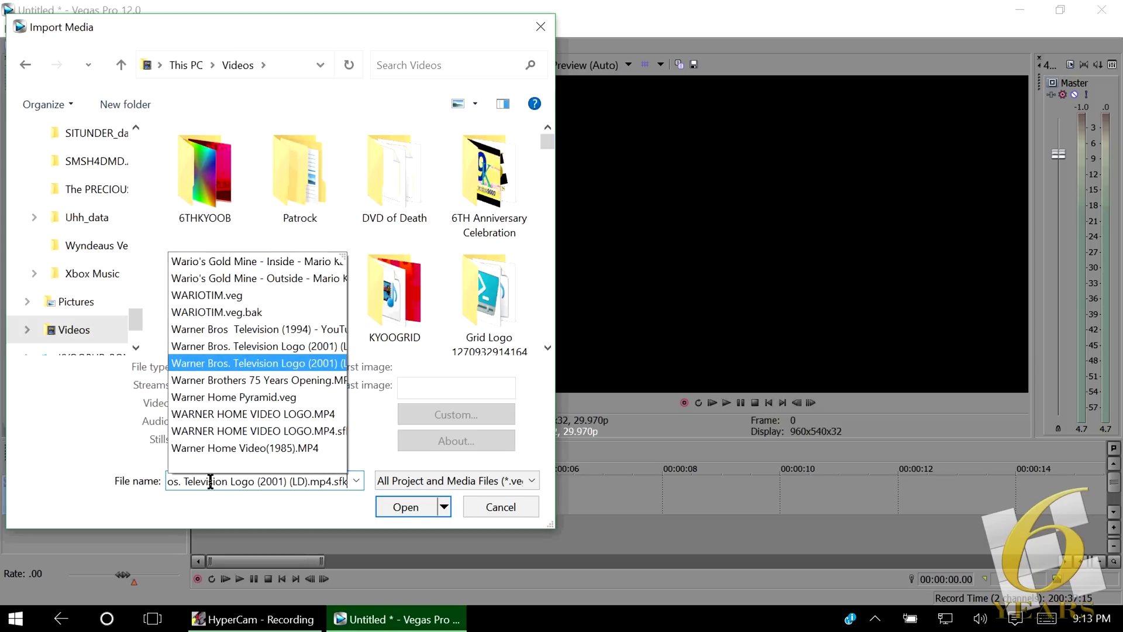
key("Up")
key("Down")
key("Return")
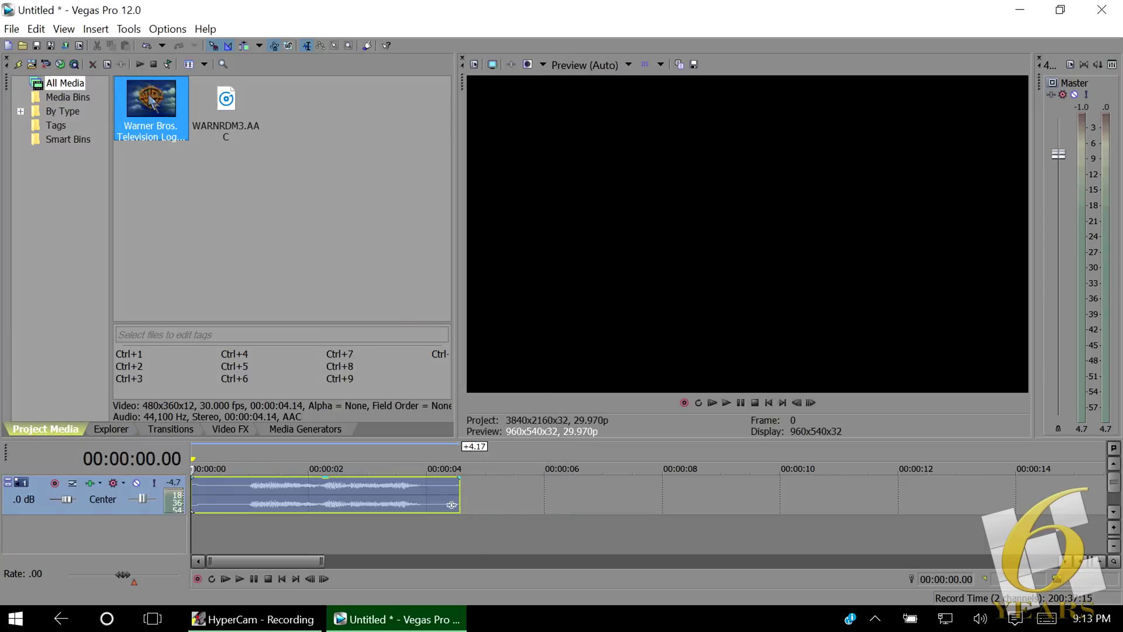
left_click_drag(151, 102, 199, 460)
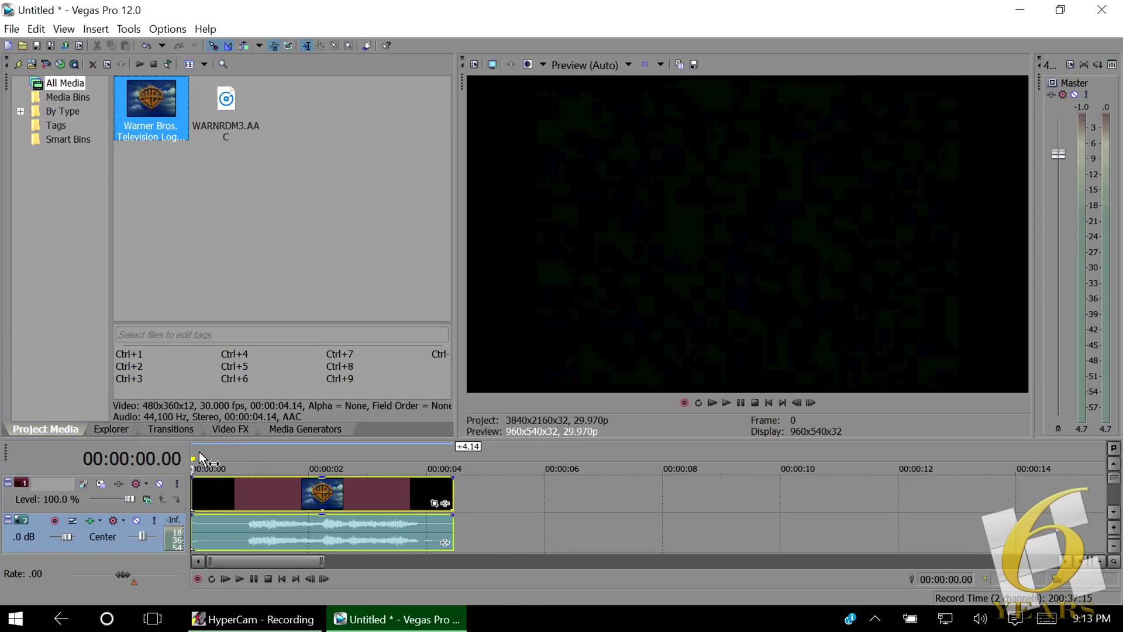
Step: Play the Warner Bros. logo clip from 00:00:01.20, then stop playback
right_click(127, 544)
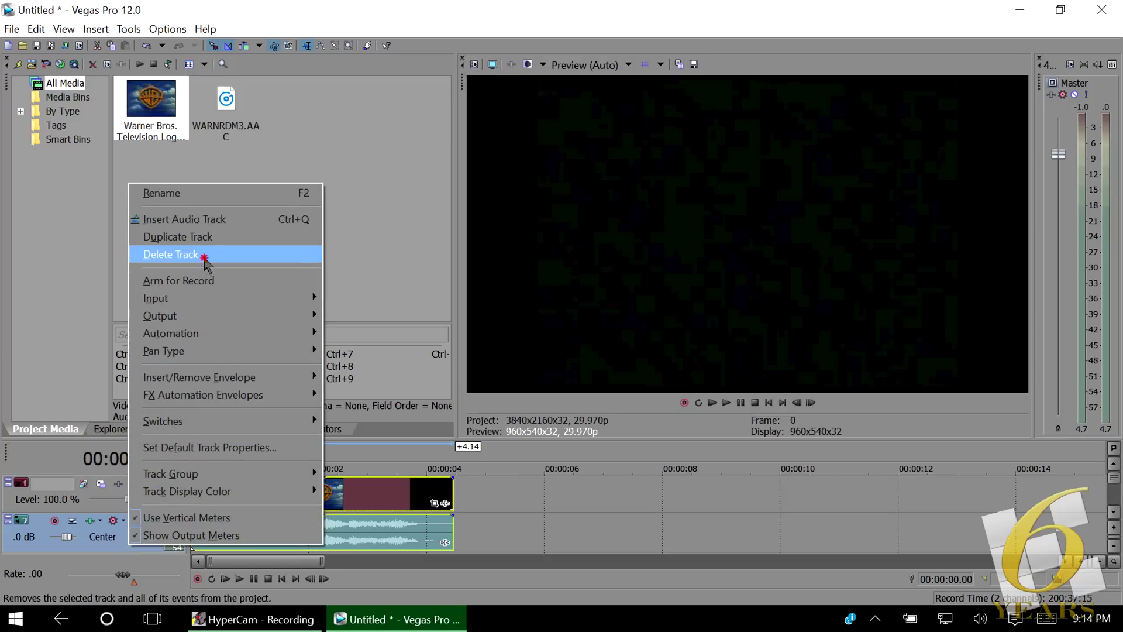
key("Escape")
left_click(289, 468)
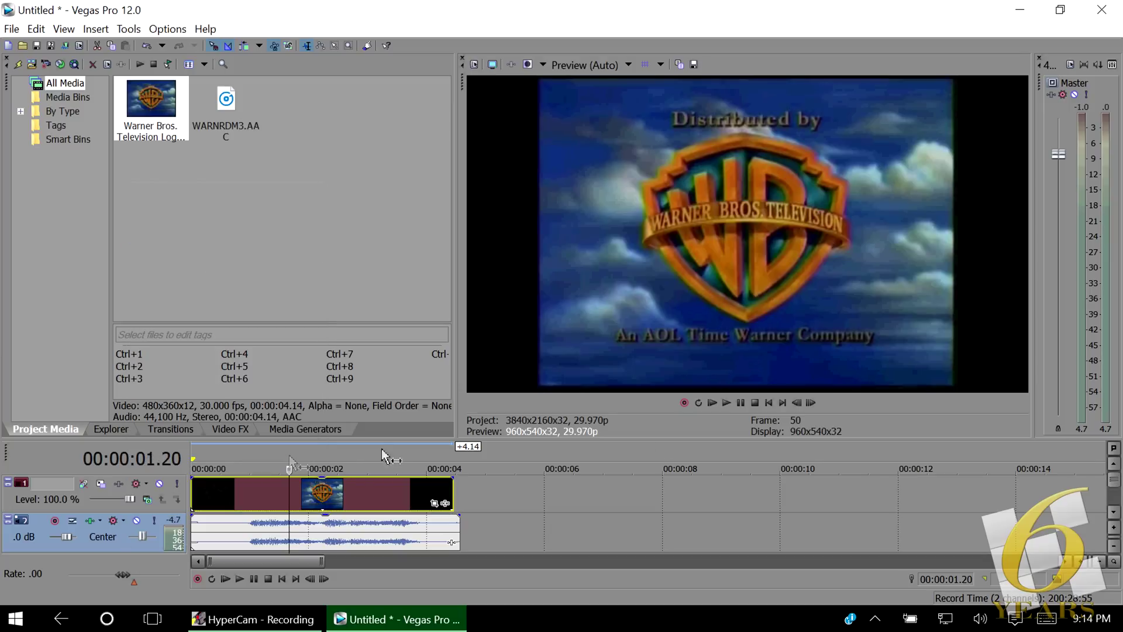
left_click(727, 402)
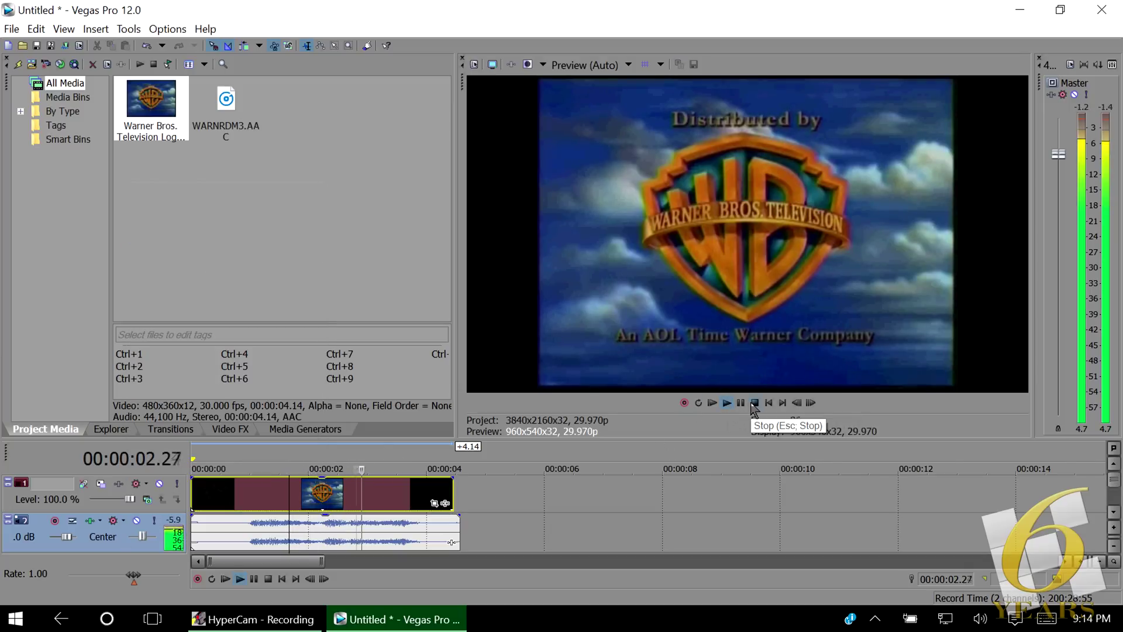
left_click(755, 403)
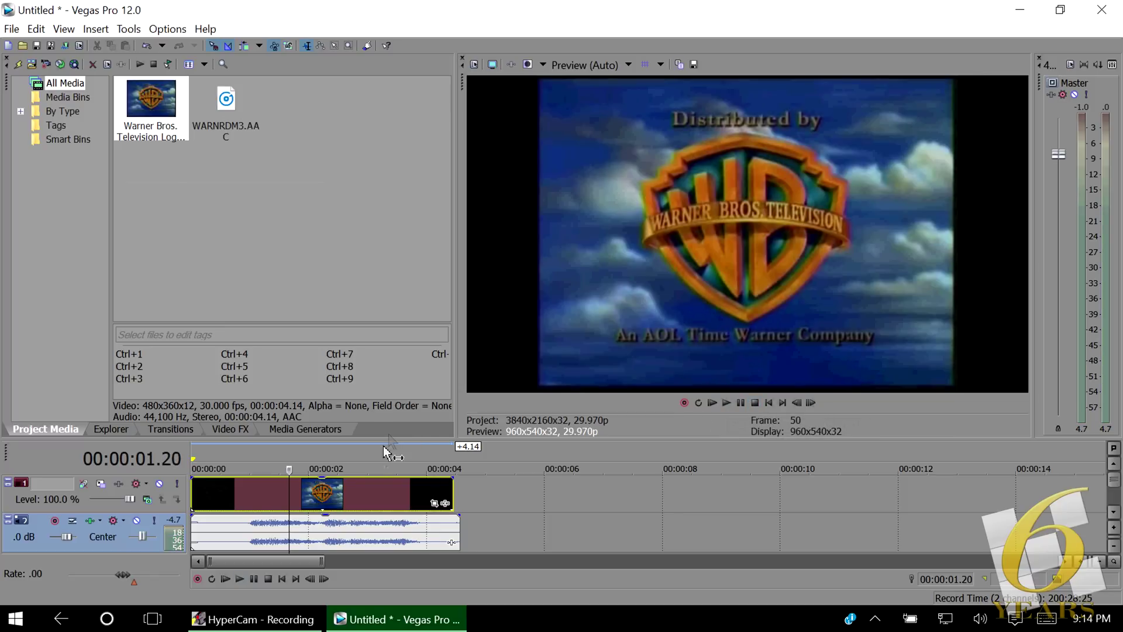
left_click(438, 504)
left_click(581, 275)
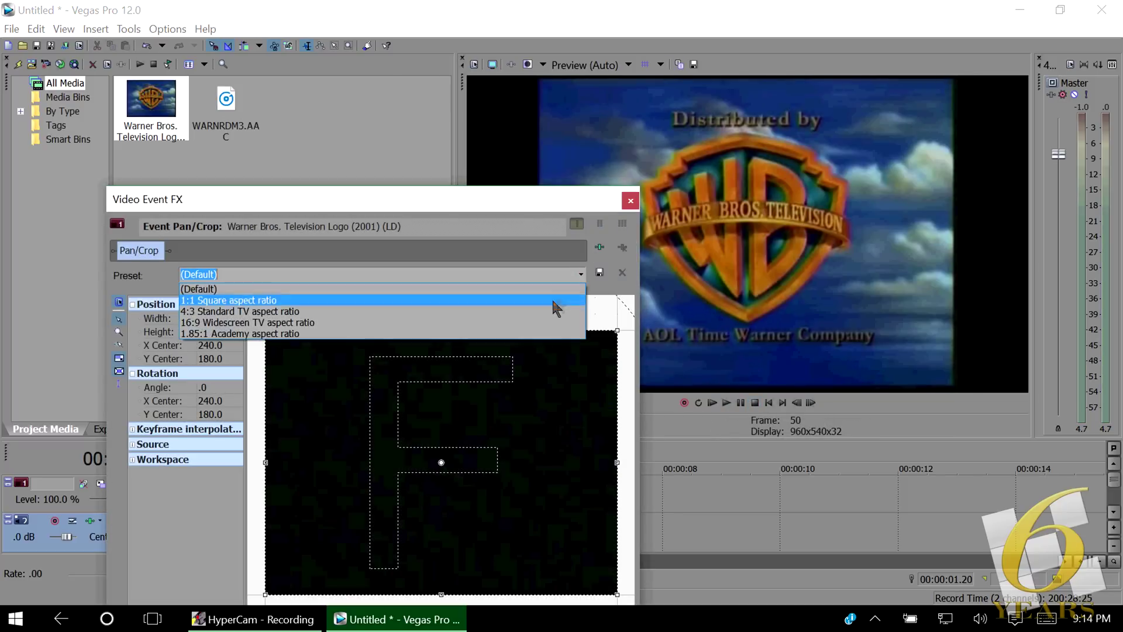
left_click(544, 322)
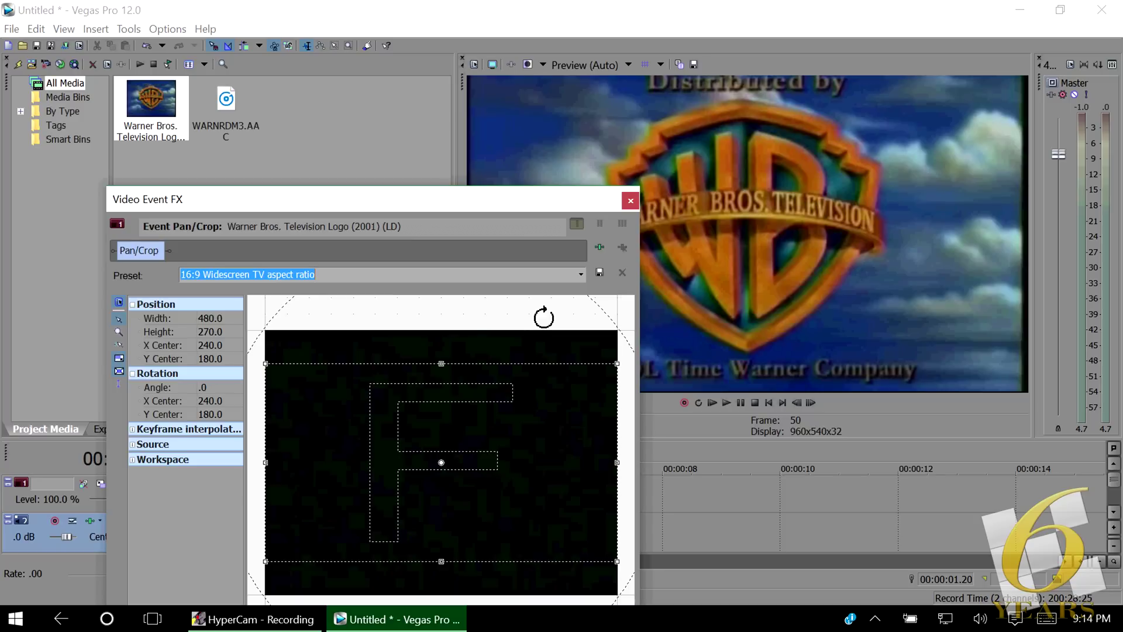
left_click(619, 362)
left_click_drag(619, 363, 615, 364)
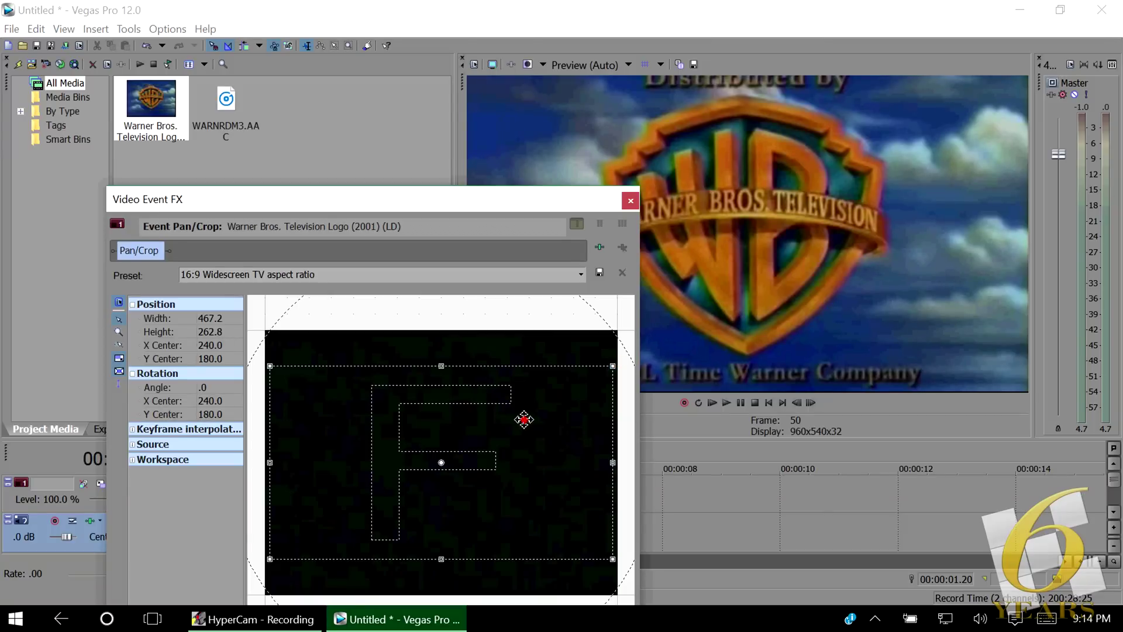
left_click_drag(524, 419, 524, 416)
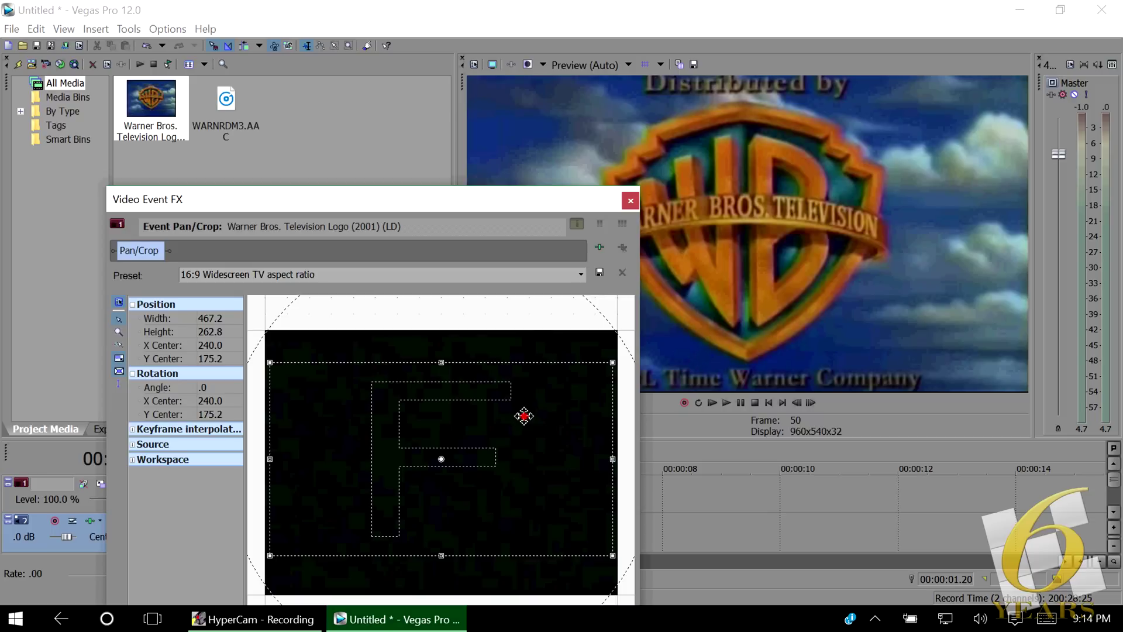
left_click(581, 274)
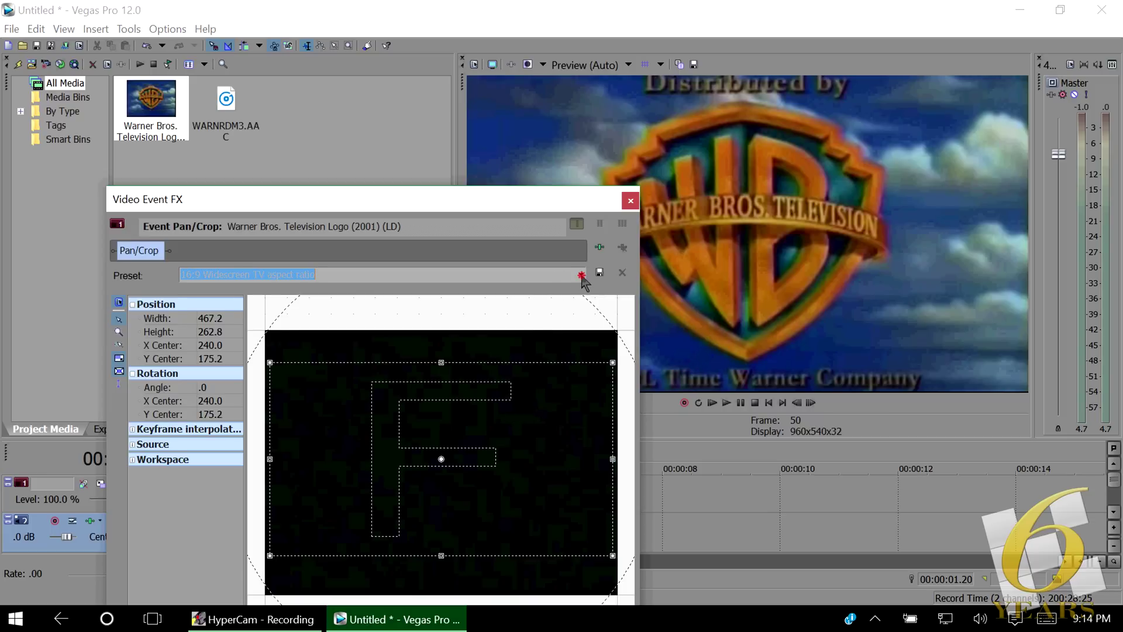
left_click(502, 311)
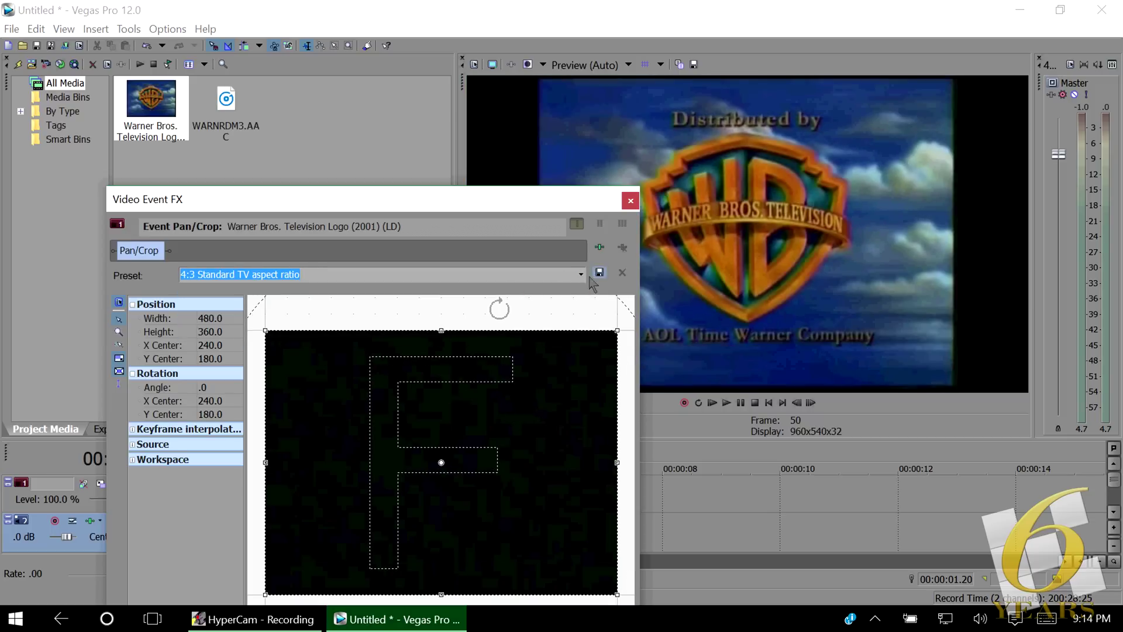
left_click(630, 201)
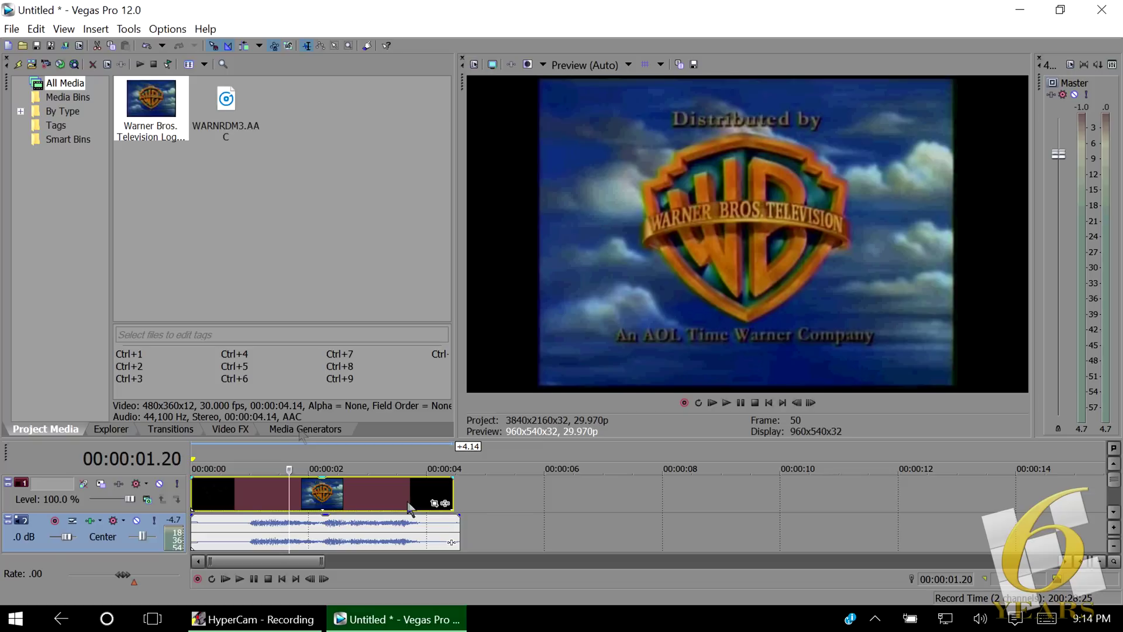
Step: Drag the Gradient Test Pattern generator onto a new top track at 00:00:00
left_click(457, 522)
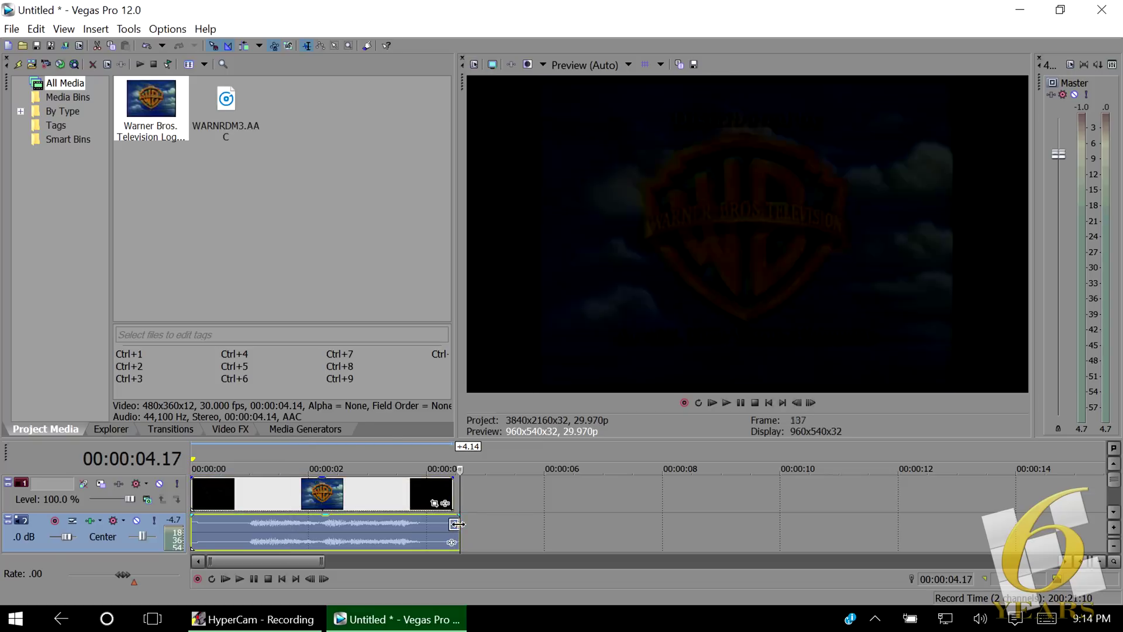
left_click(327, 432)
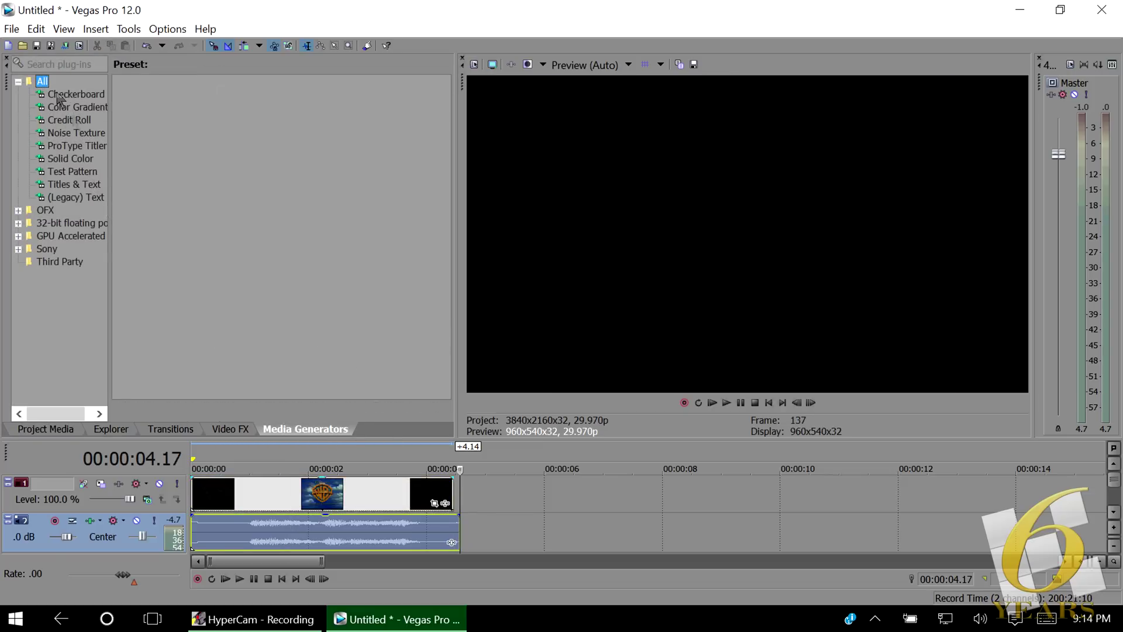
left_click(82, 173)
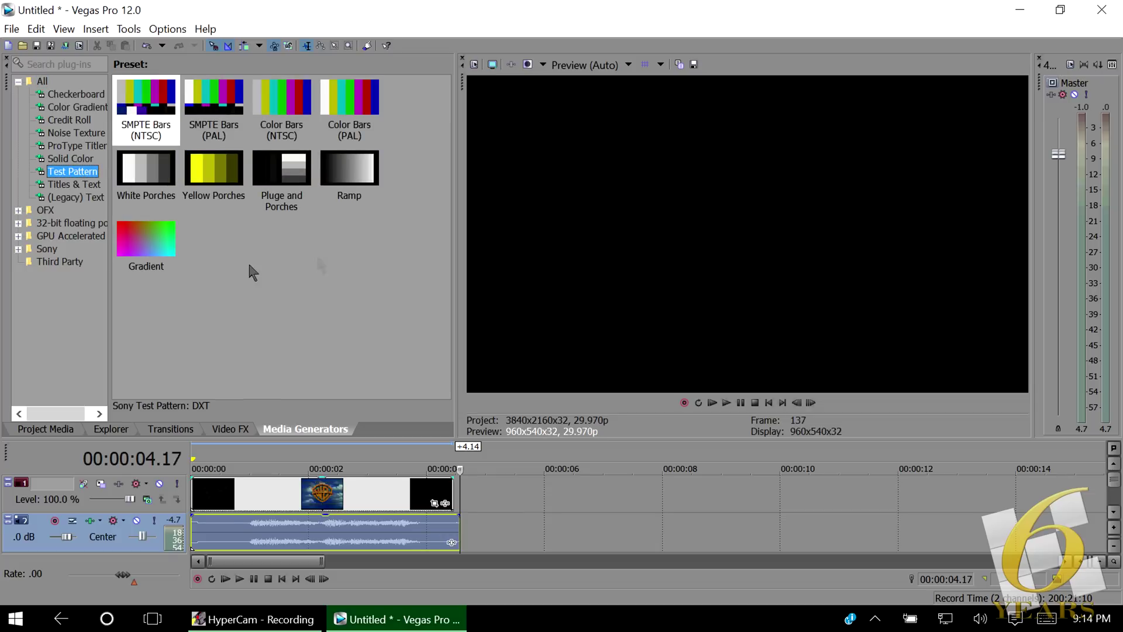
left_click(150, 252)
left_click_drag(150, 251, 200, 454)
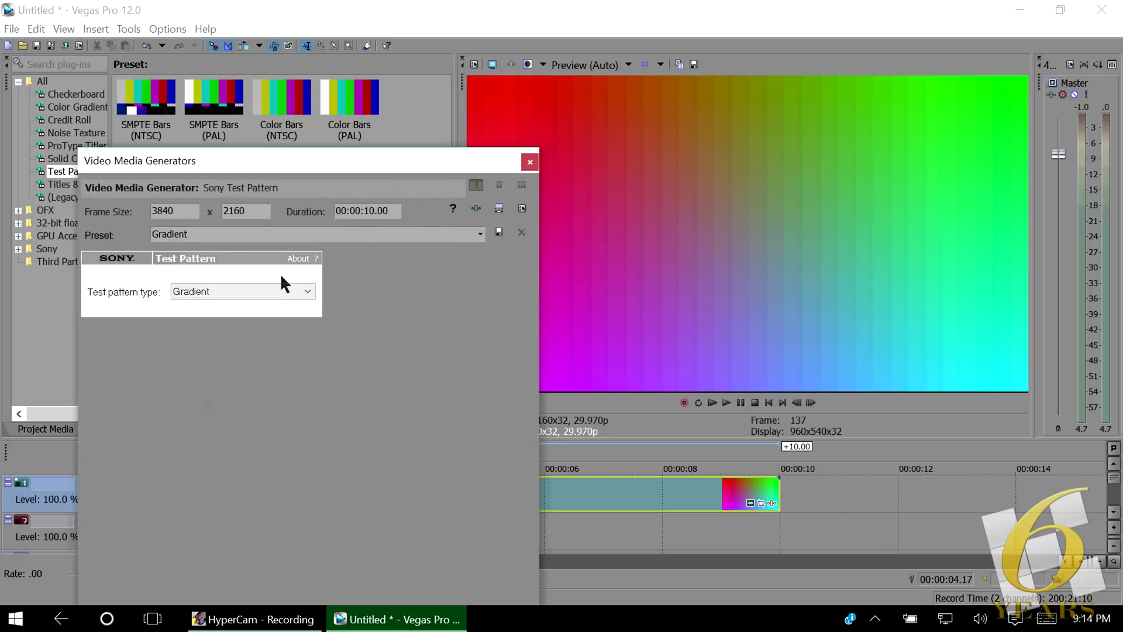
left_click(528, 164)
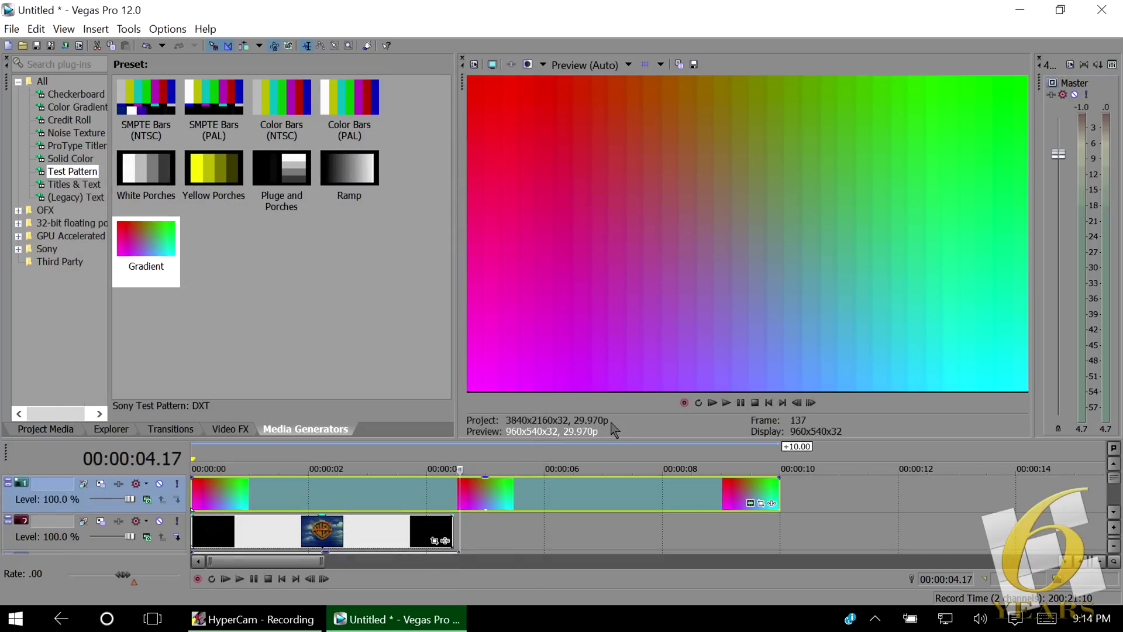
left_click(517, 456)
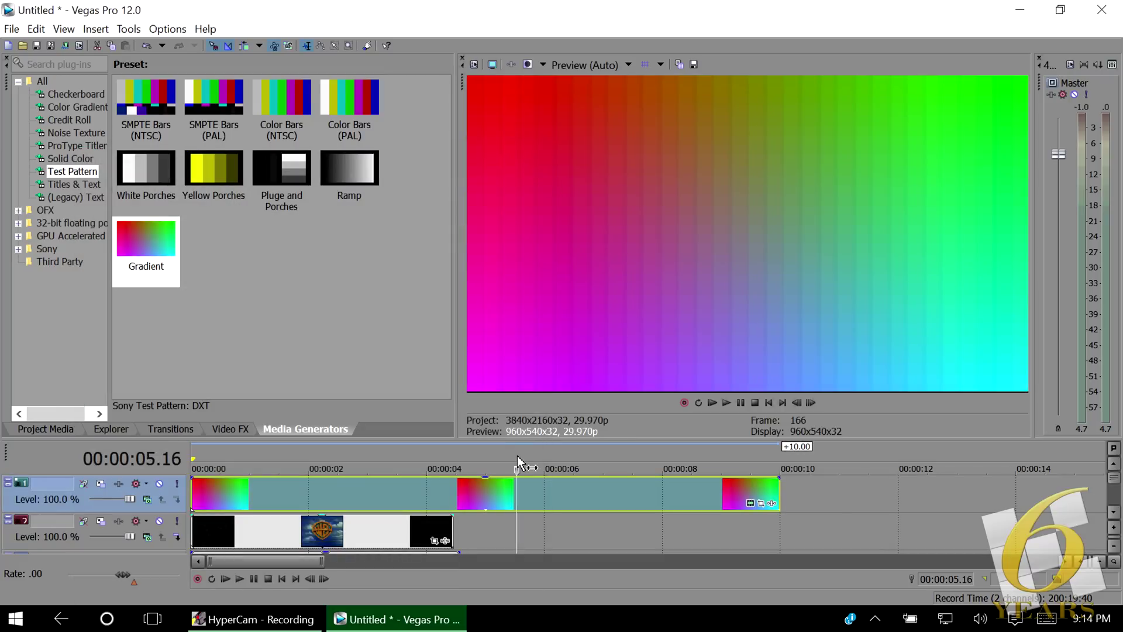
Step: Add Sony Channel Blend to the gradient clip and switch it to HSLA colour space
left_click(770, 505)
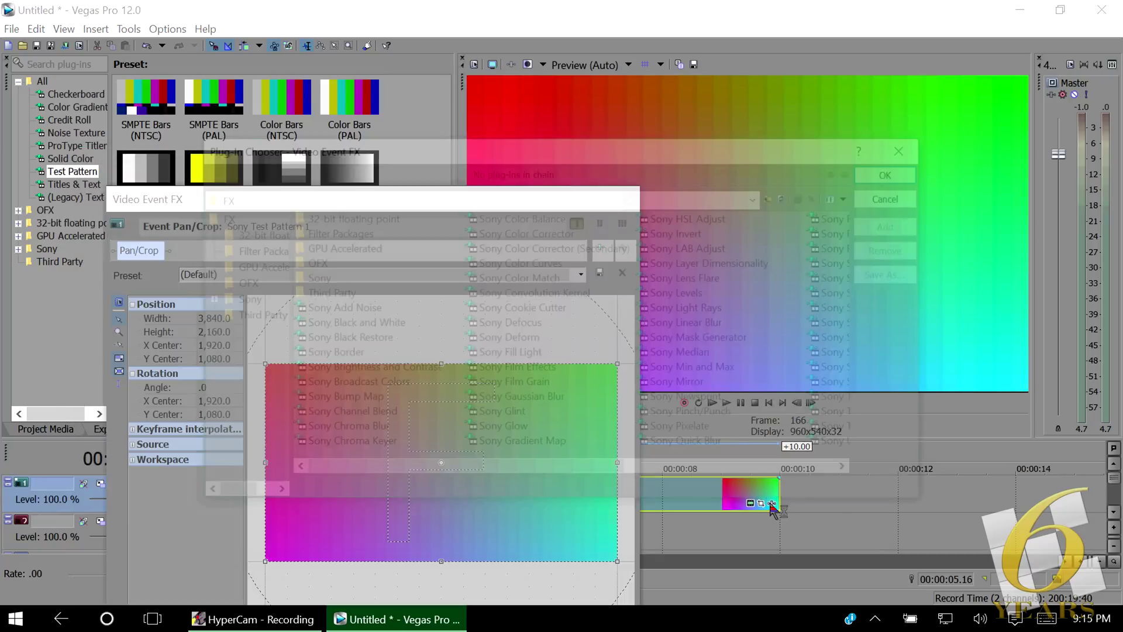
double_click(374, 415)
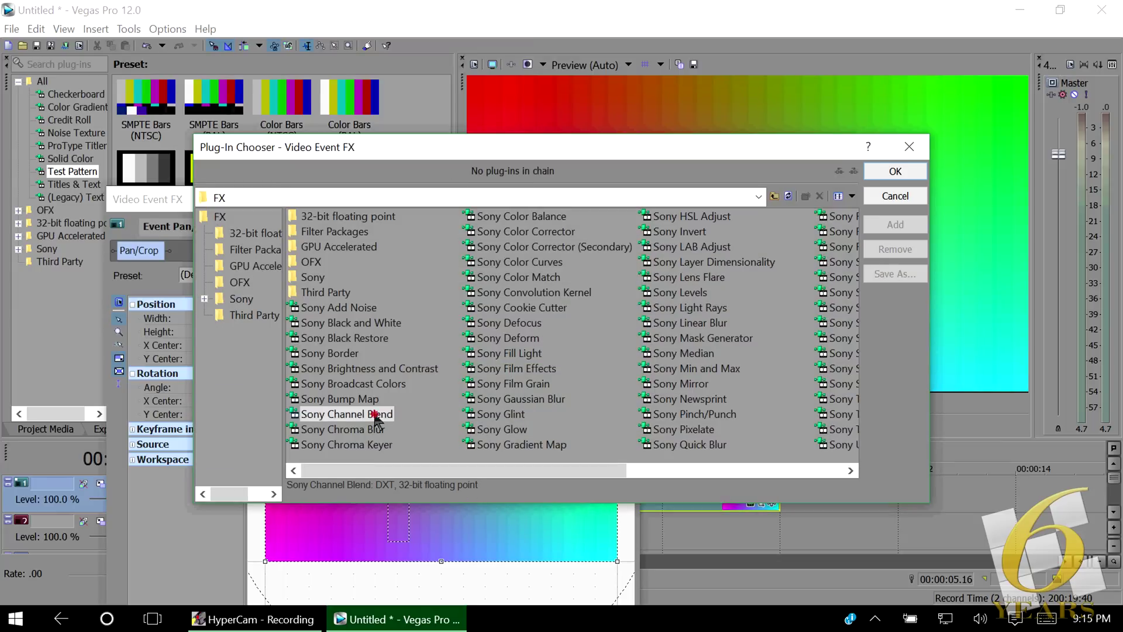
left_click(893, 172)
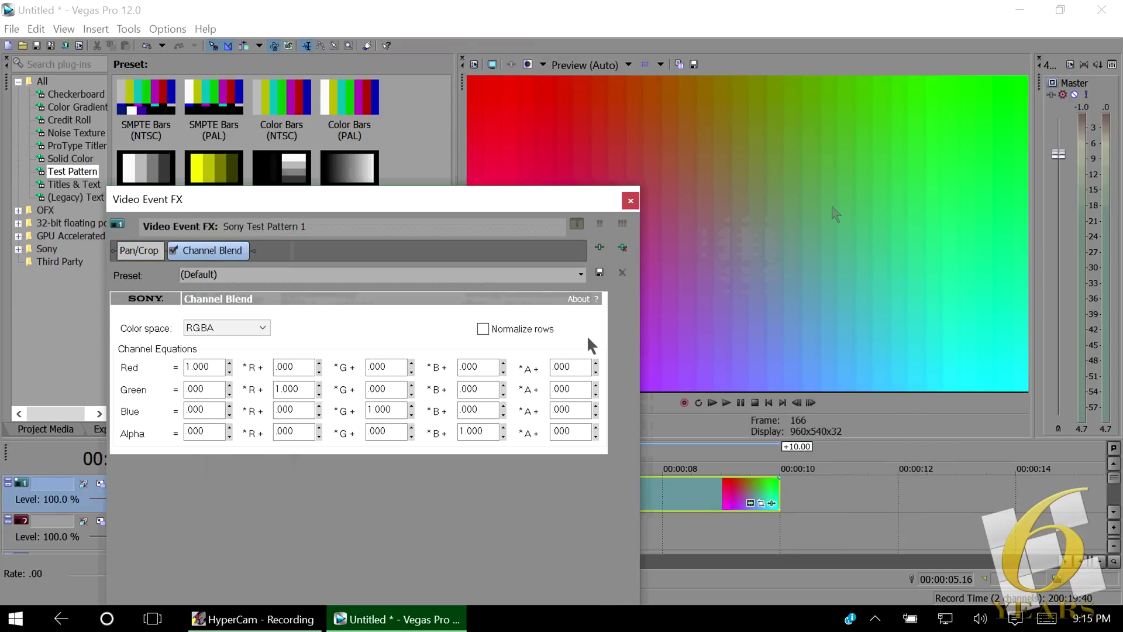
left_click(246, 327)
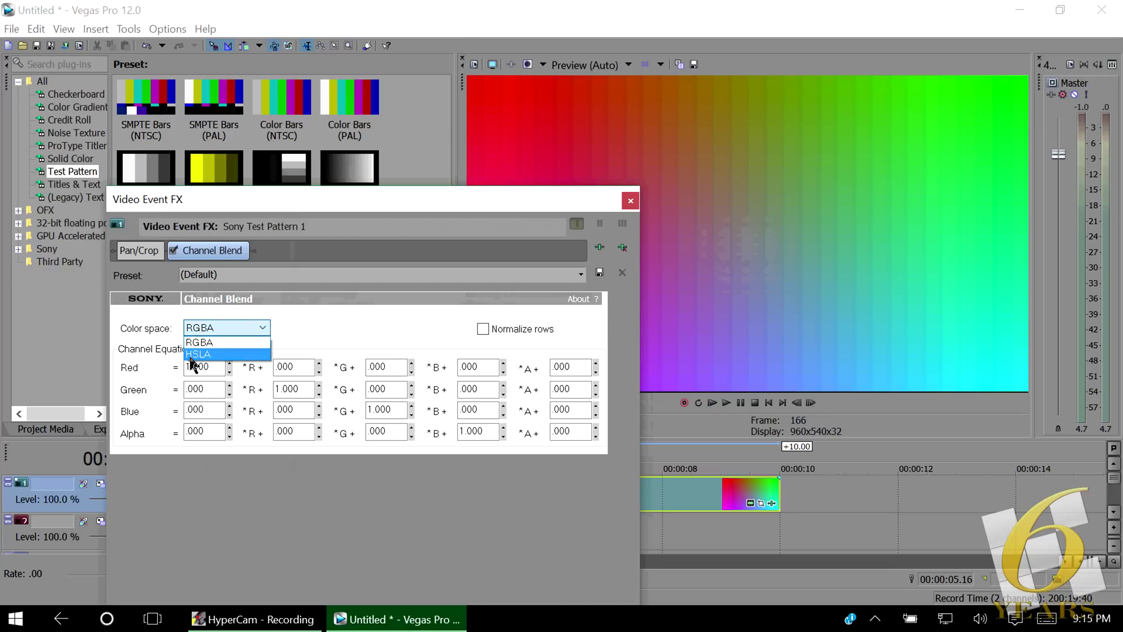
left_click(227, 354)
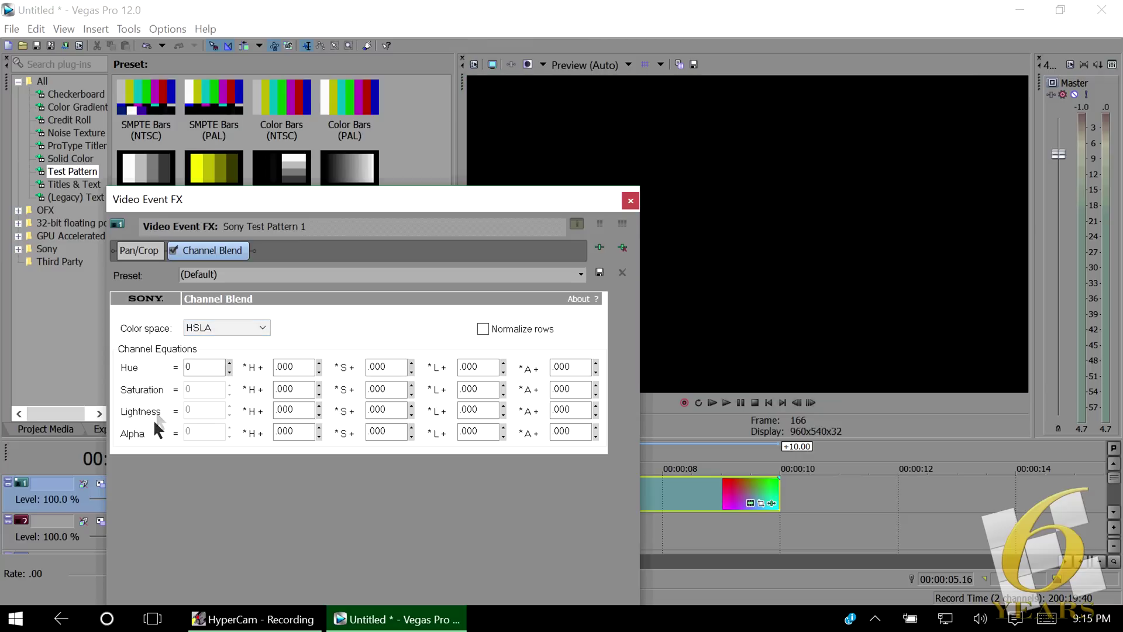
Step: Enter 1 for Hue, Saturation *H, Lightness *S and Alpha *L, then dock the window
double_click(206, 367)
type("1")
key("Tab")
double_click(308, 389)
type("1")
key("Tab")
double_click(387, 409)
type("1")
key("Tab")
double_click(475, 431)
type("1")
key("Tab")
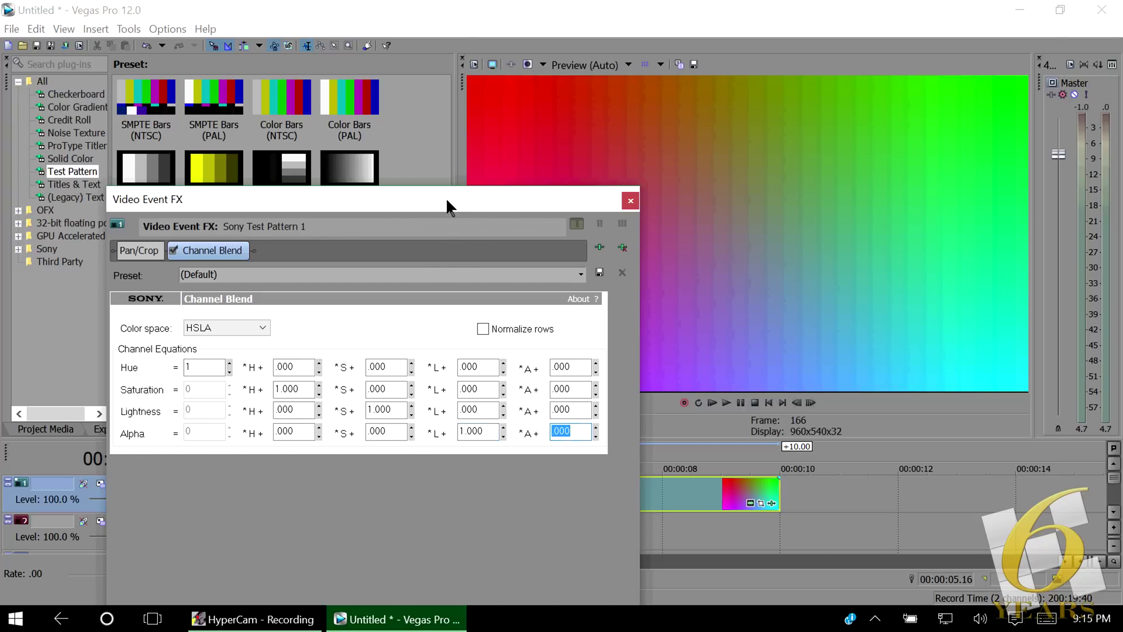
left_click_drag(446, 198, 464, 429)
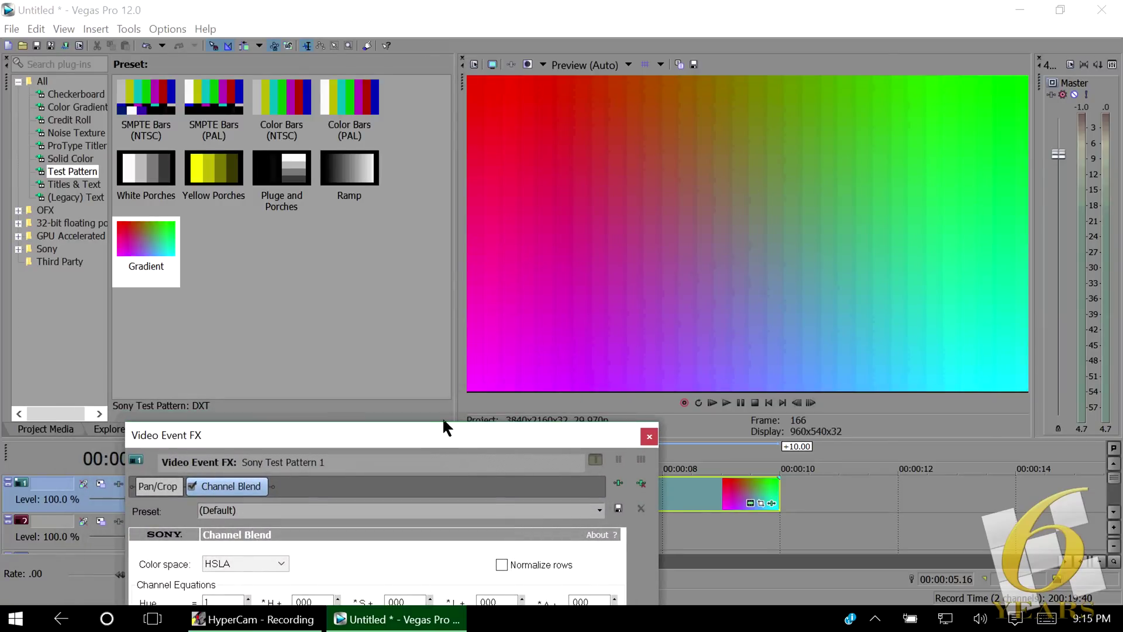
left_click_drag(436, 446, 401, 149)
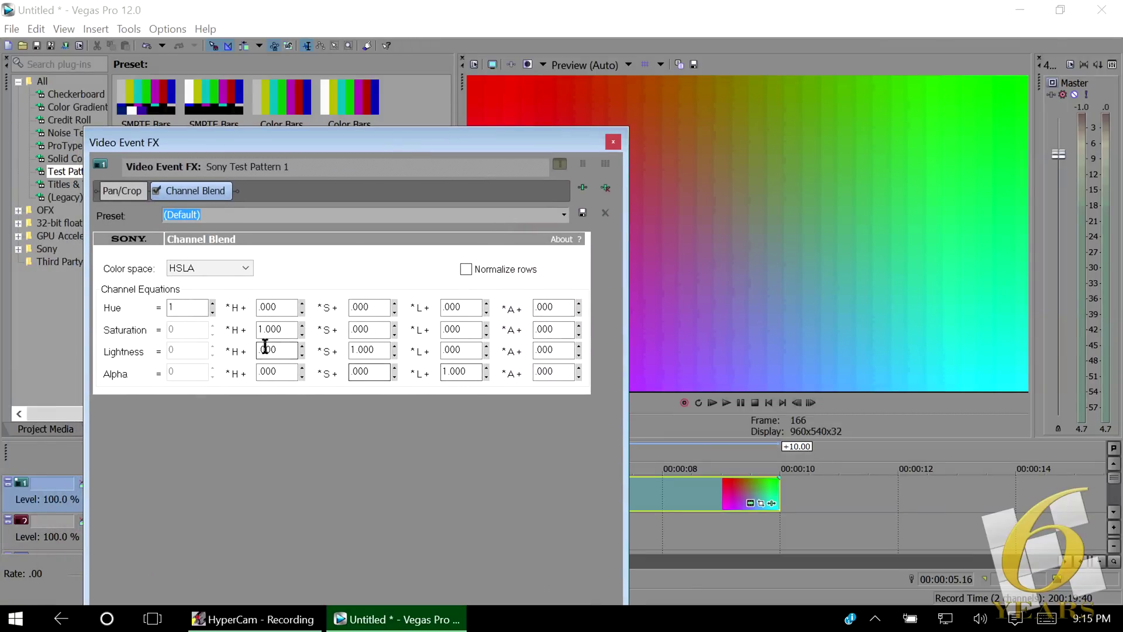
Step: Set Lightness *S to 0, Lightness *A to 0.5, and Hue to 2
left_click(380, 349)
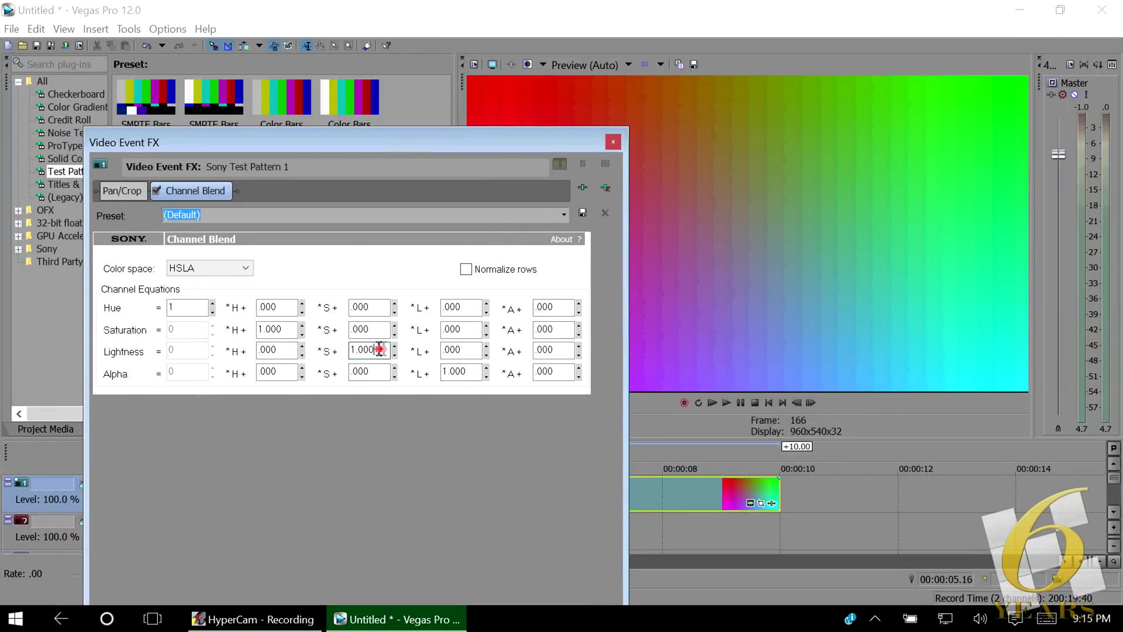
left_click_drag(380, 350, 329, 356)
type("0")
key("Tab")
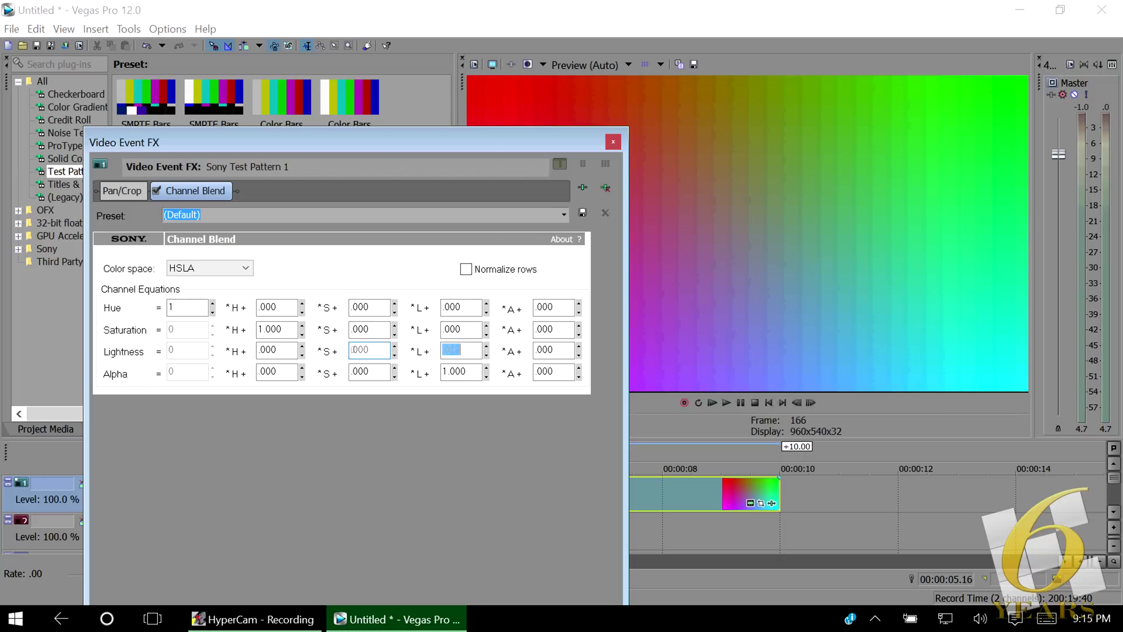
double_click(564, 345)
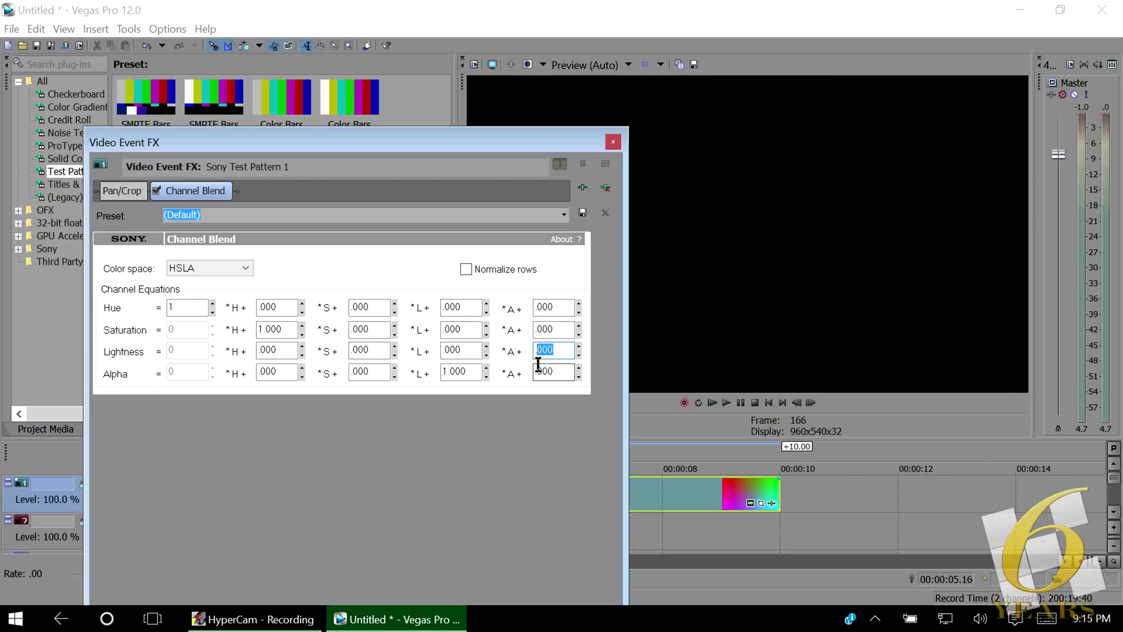
type(".5")
key("Tab")
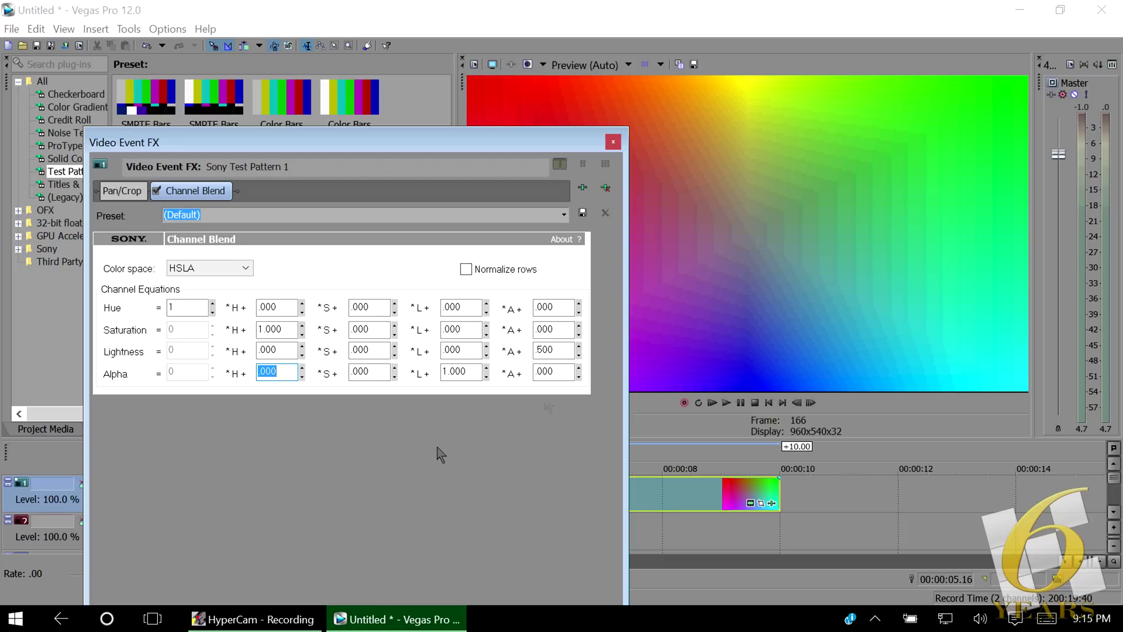
left_click(199, 309)
key("BackSpace")
type("2")
key("Tab")
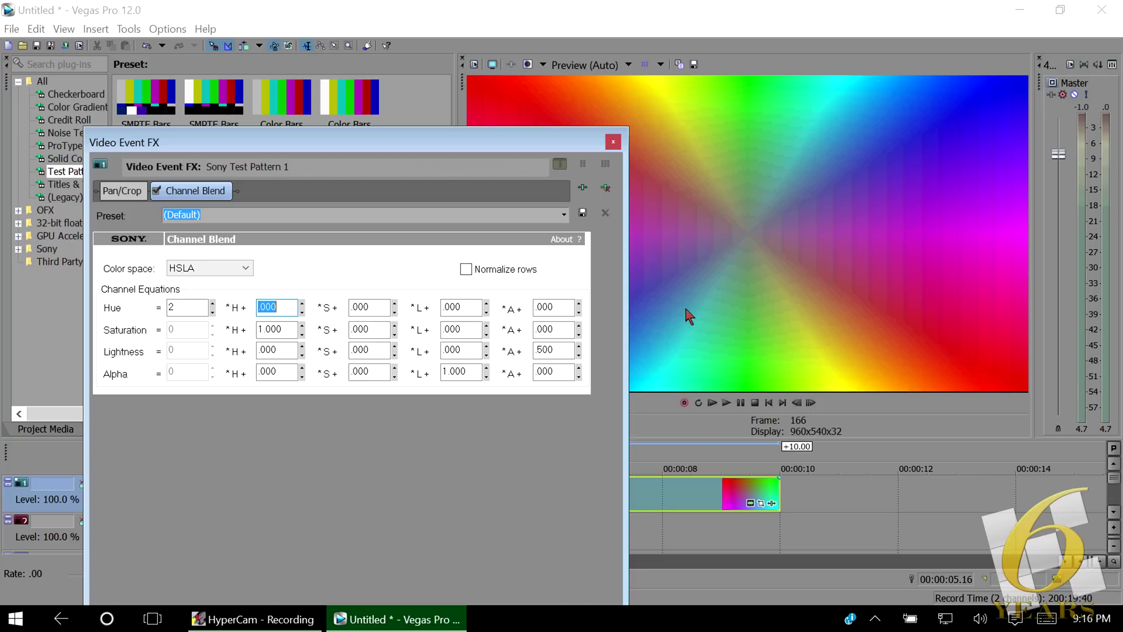
Step: Try hue multipliers 3 and 10, then settle on 2
left_click(171, 307)
type("3")
key("Tab")
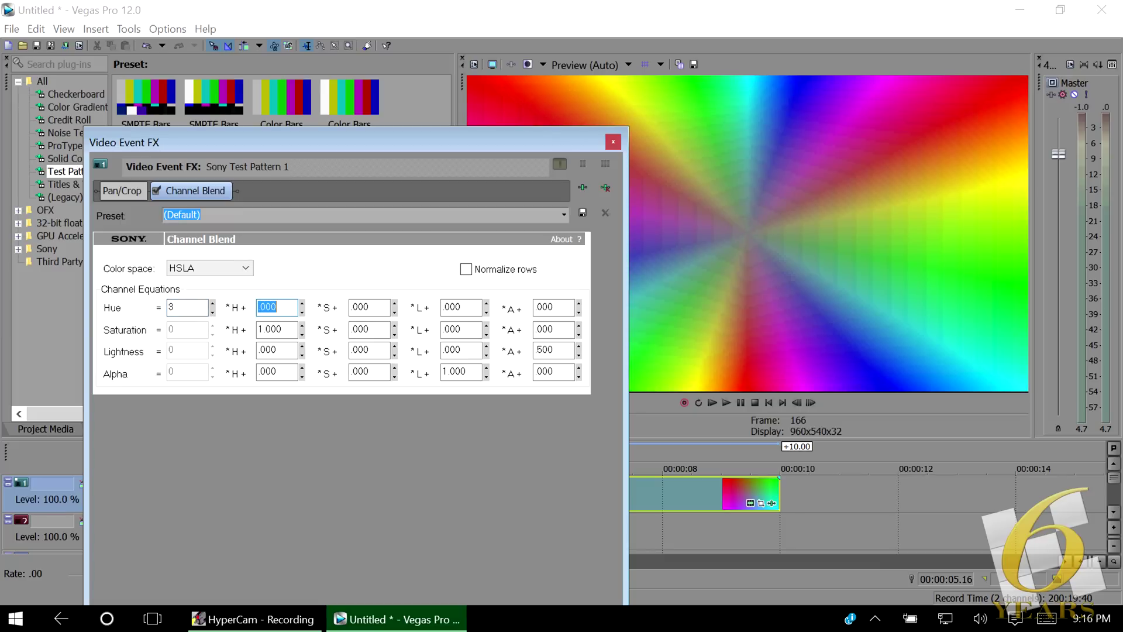
left_click(170, 307)
type("1")
key("Tab")
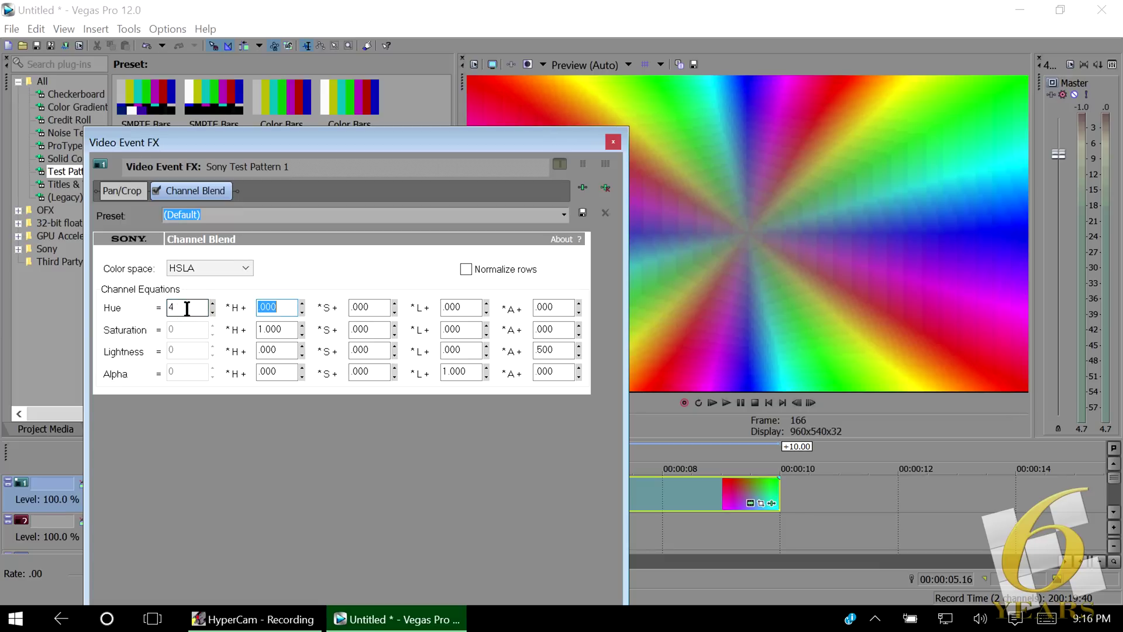
left_click(170, 307)
type("0")
key("Tab")
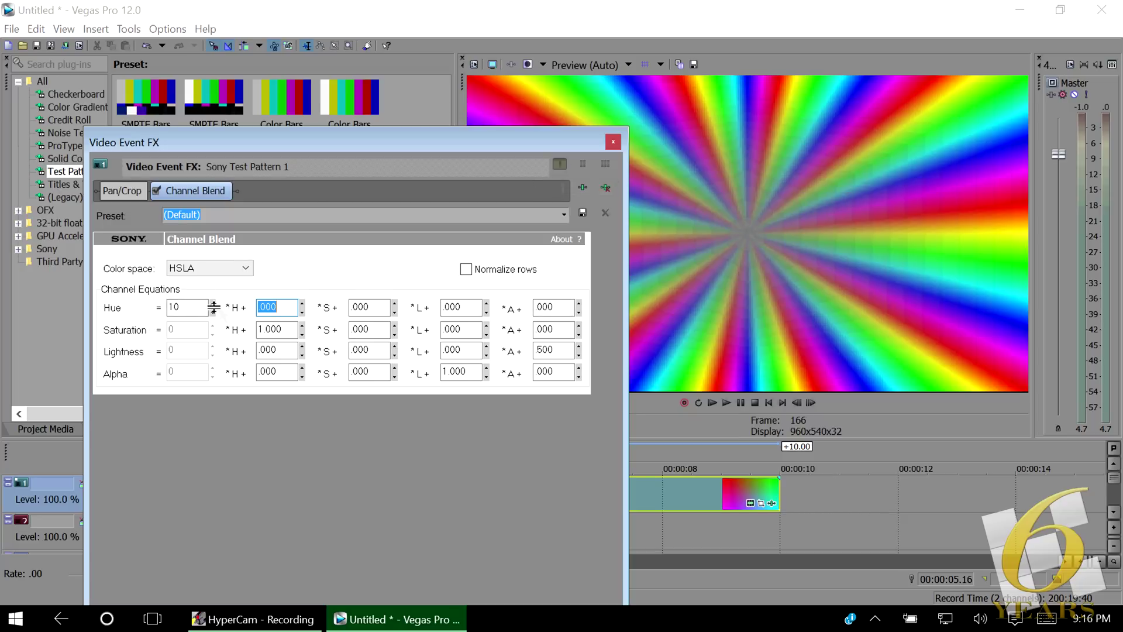
key("shift+Tab")
type("2")
key("Tab")
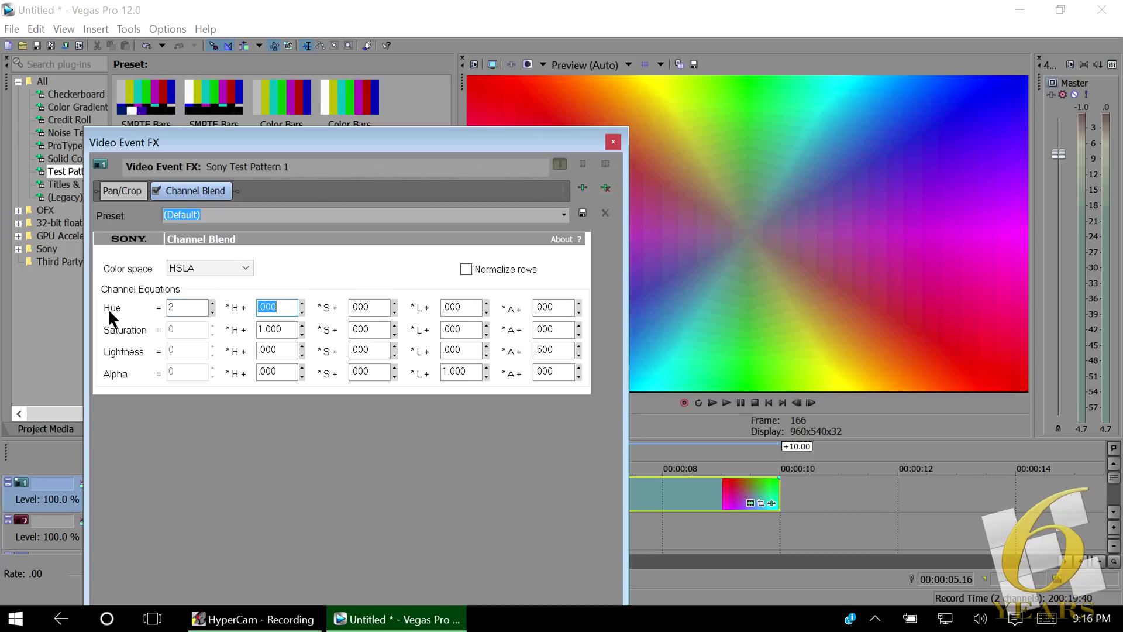
Step: Show the keyframe timeline, set the Hue row's *A coefficient to 1.000, and close Video Event FX
left_click(358, 144)
left_click_drag(358, 144, 415, 24)
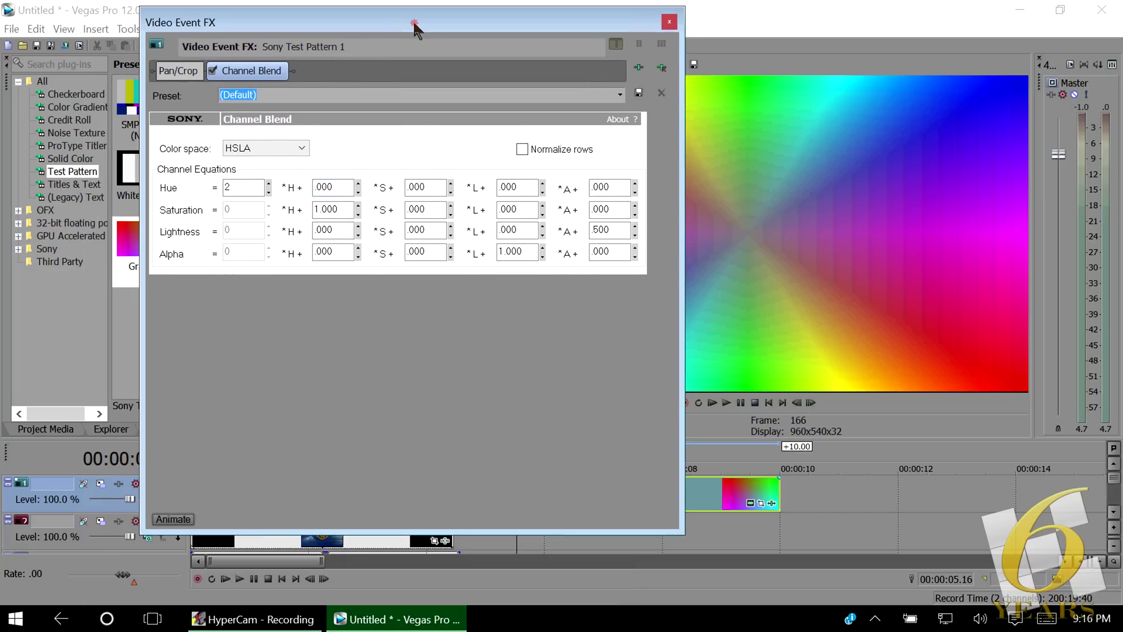
left_click(170, 520)
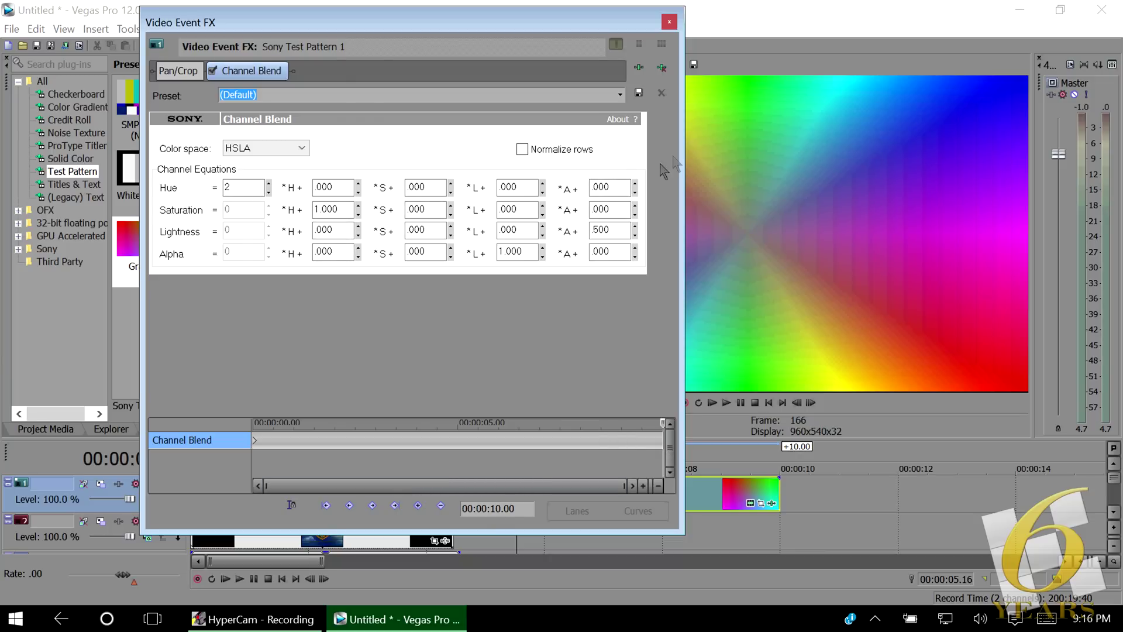
left_click(622, 187)
type("1")
key("Tab")
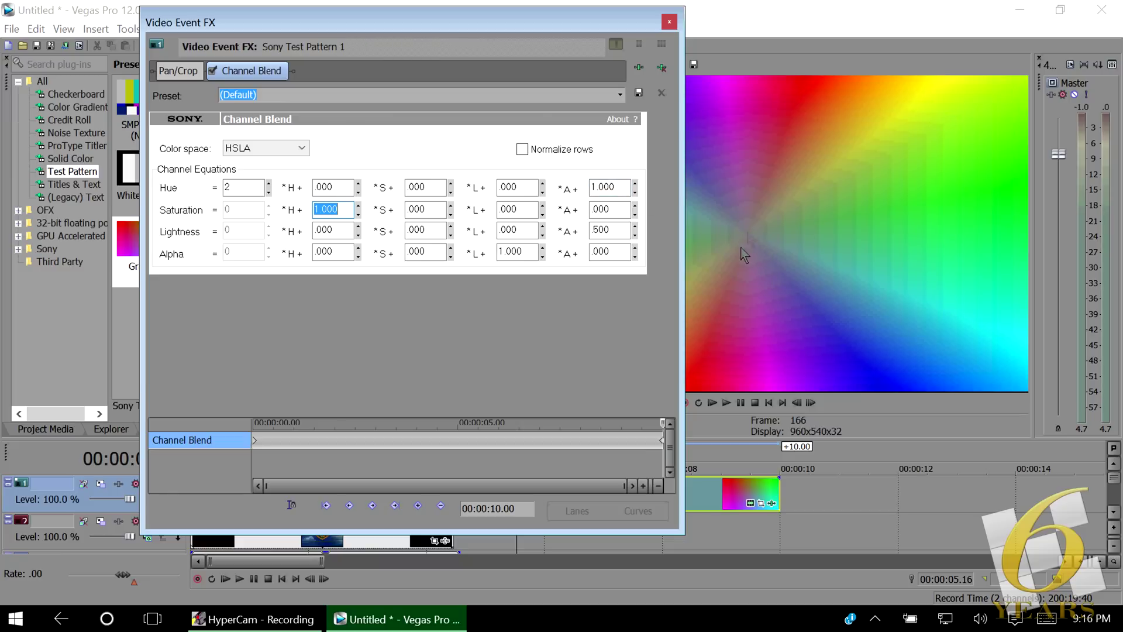
left_click(669, 22)
Step: Preview the project from the start, then stop playback
left_click(207, 461)
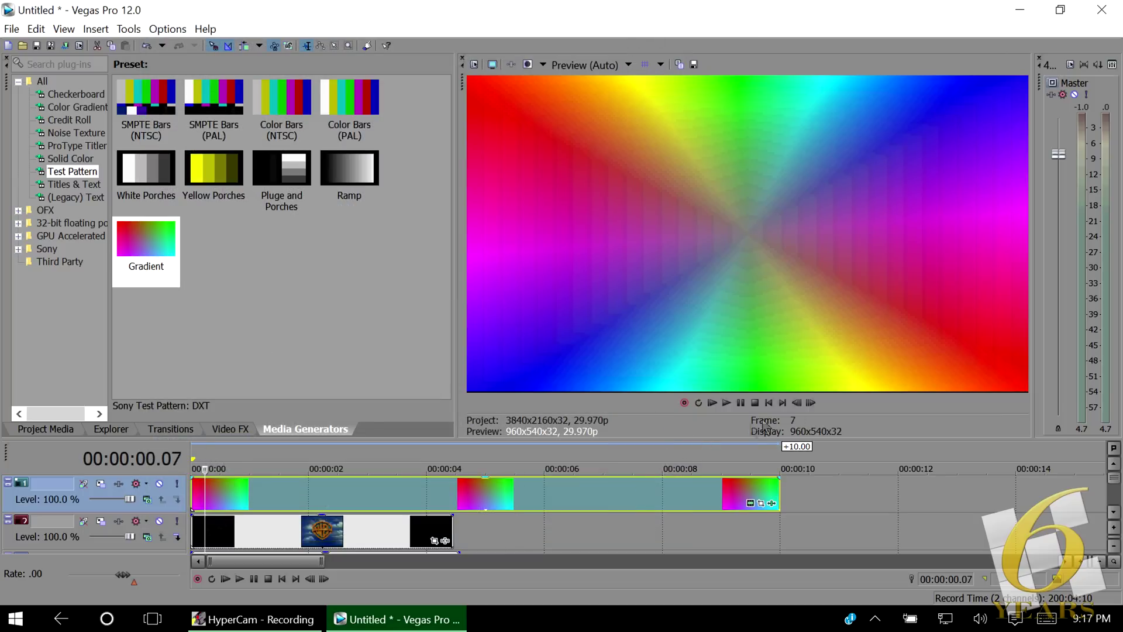
left_click(769, 402)
left_click(714, 404)
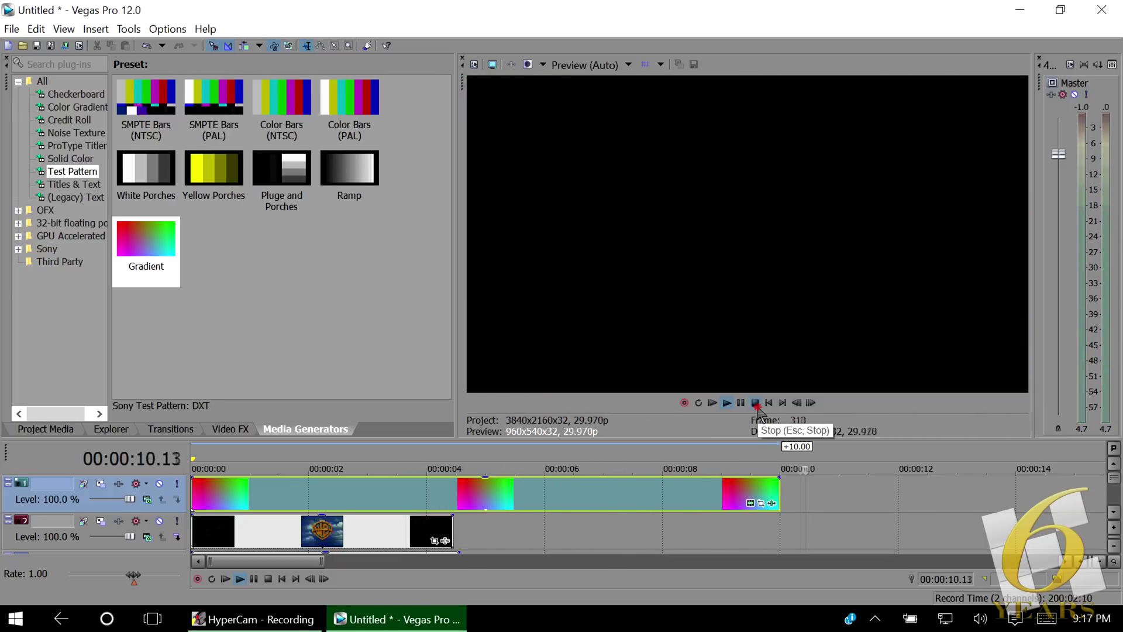
left_click(755, 404)
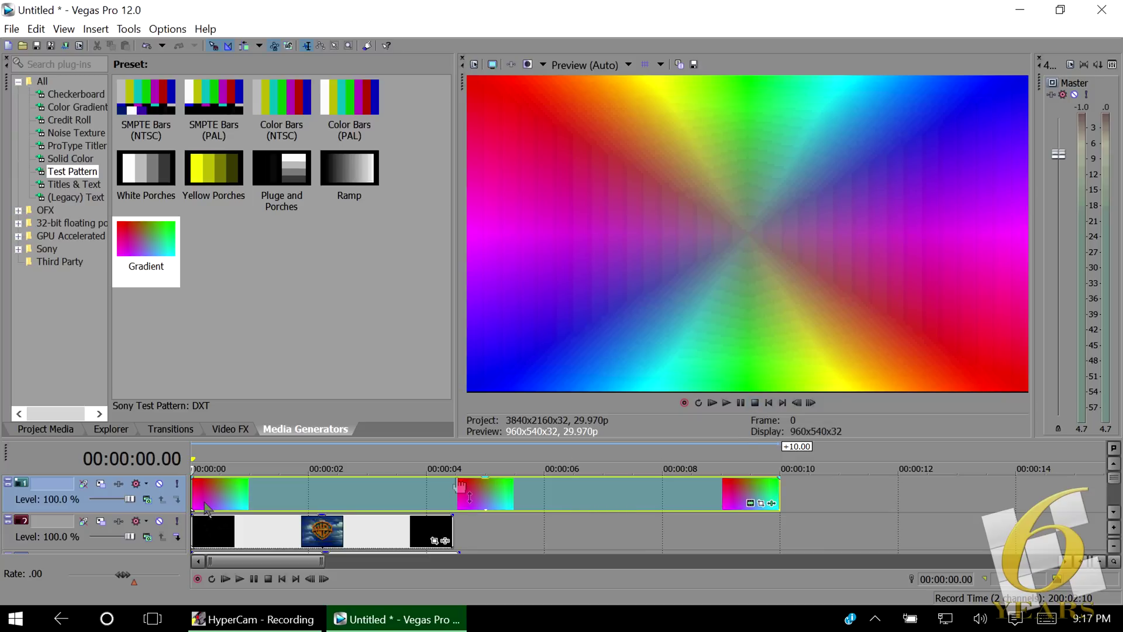
Step: Move the Warner Bros. logo track above the gradient track and jump to 00:00:01.14
left_click_drag(162, 550, 162, 493)
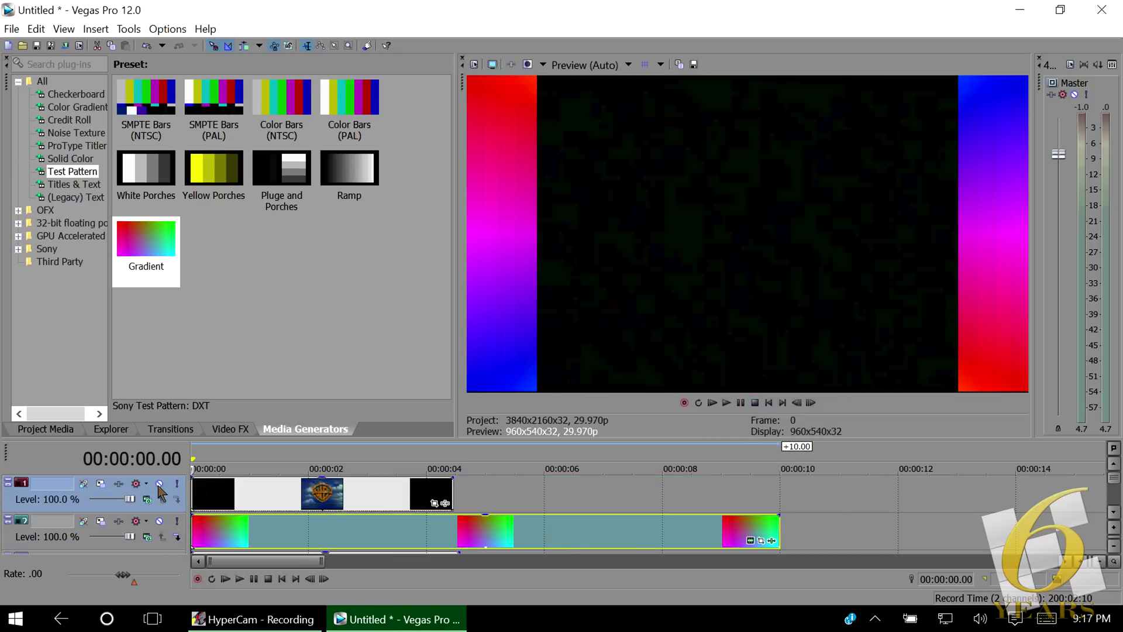
left_click(278, 468)
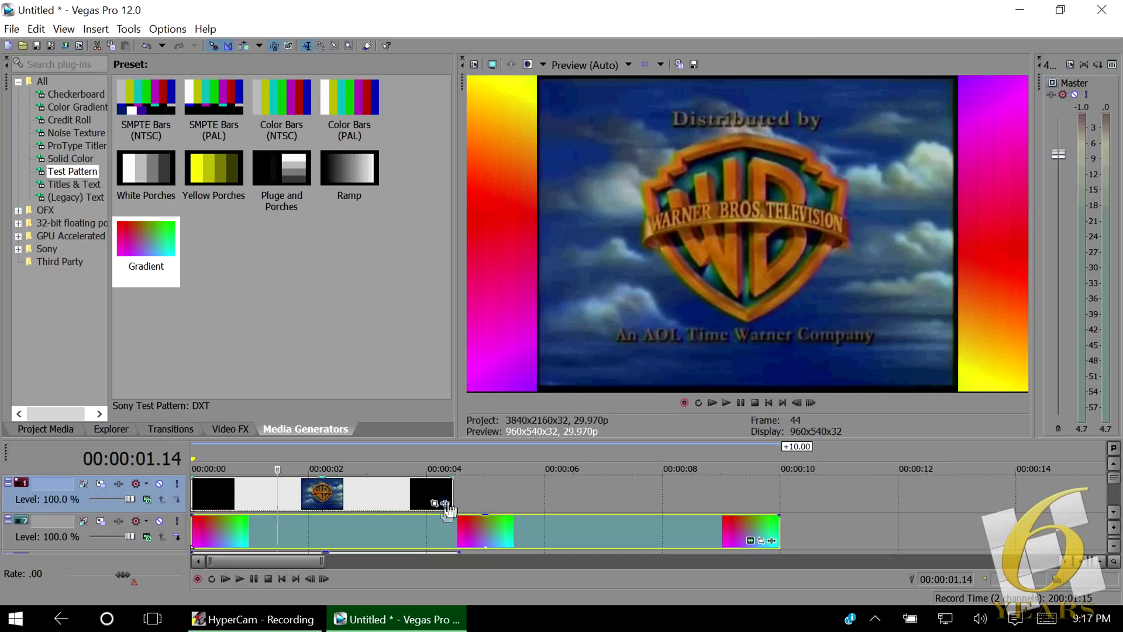
left_click(138, 484)
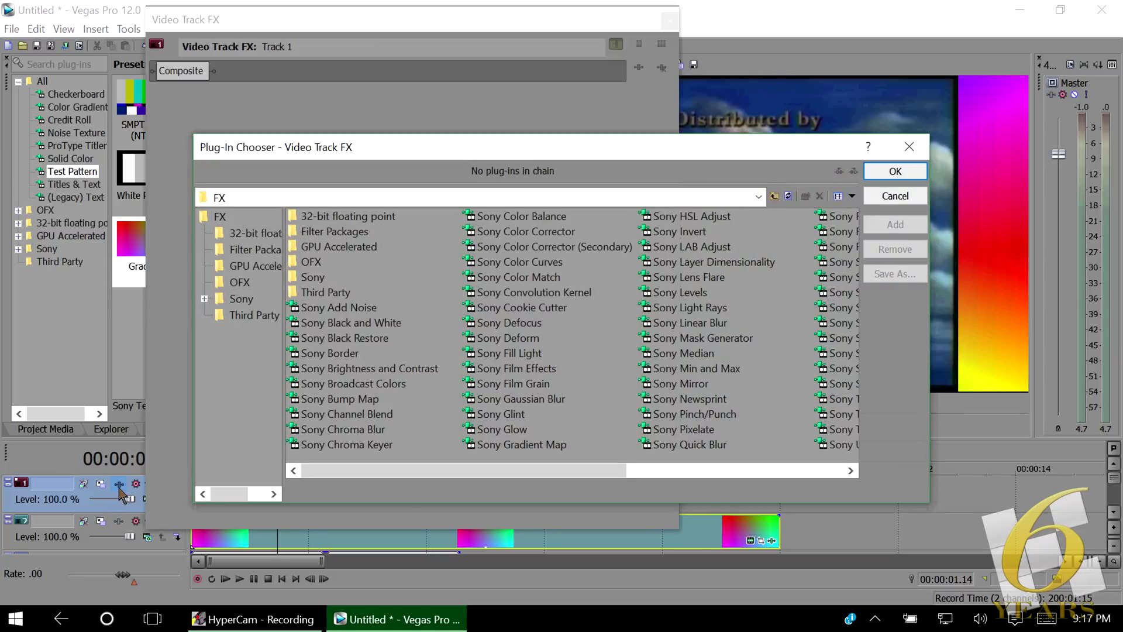
Step: Add Sony Rays to the logo track's effect chain and confirm it
left_click_drag(492, 470, 585, 470)
double_click(677, 246)
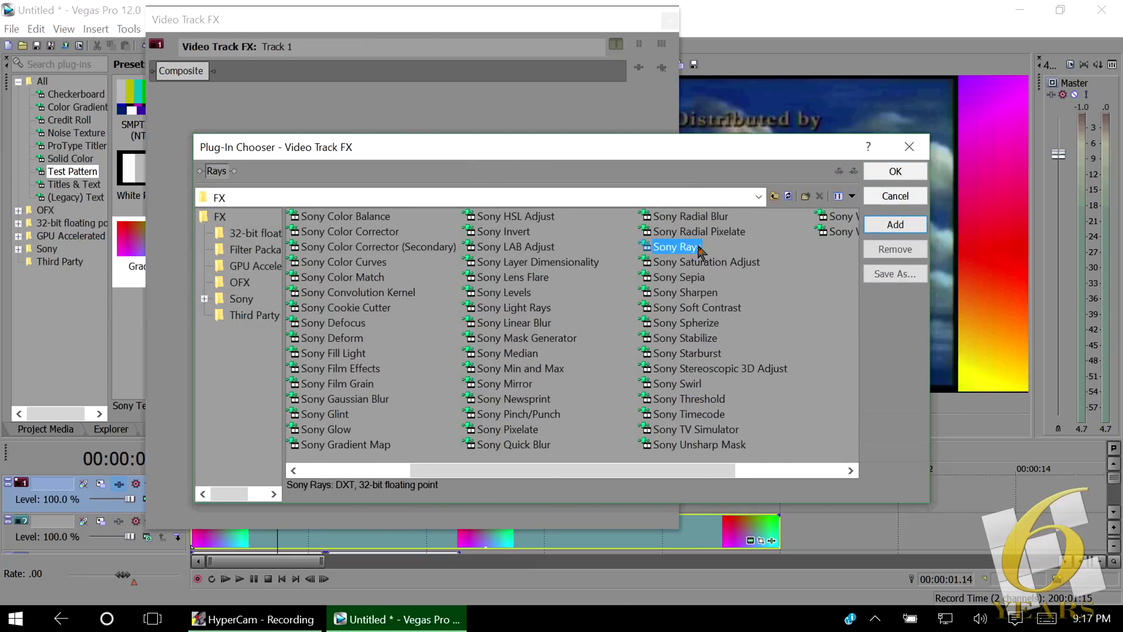
left_click(907, 172)
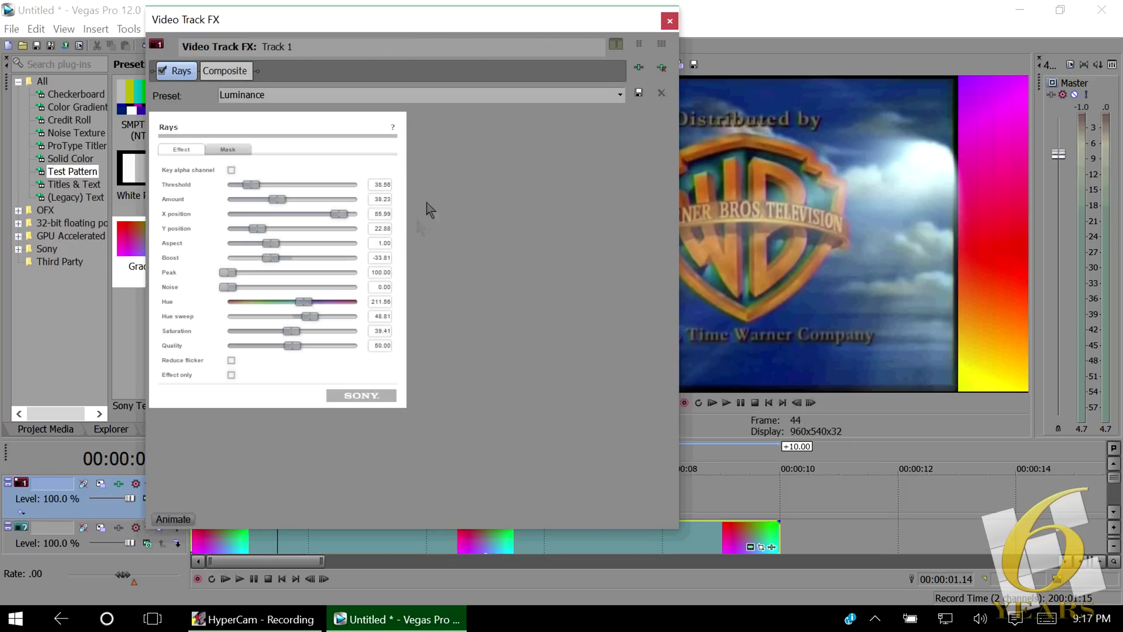
Step: Set Rays Amount 80, X and Y position 50, Quality 100, and enable Reduce flicker
left_click(384, 199)
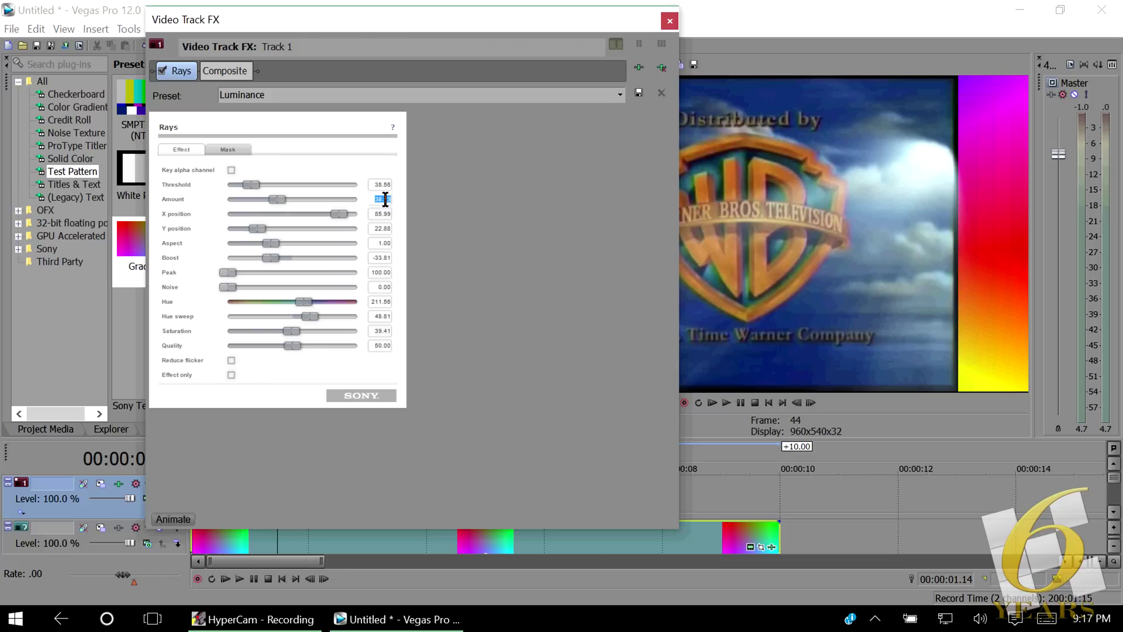
key("Return")
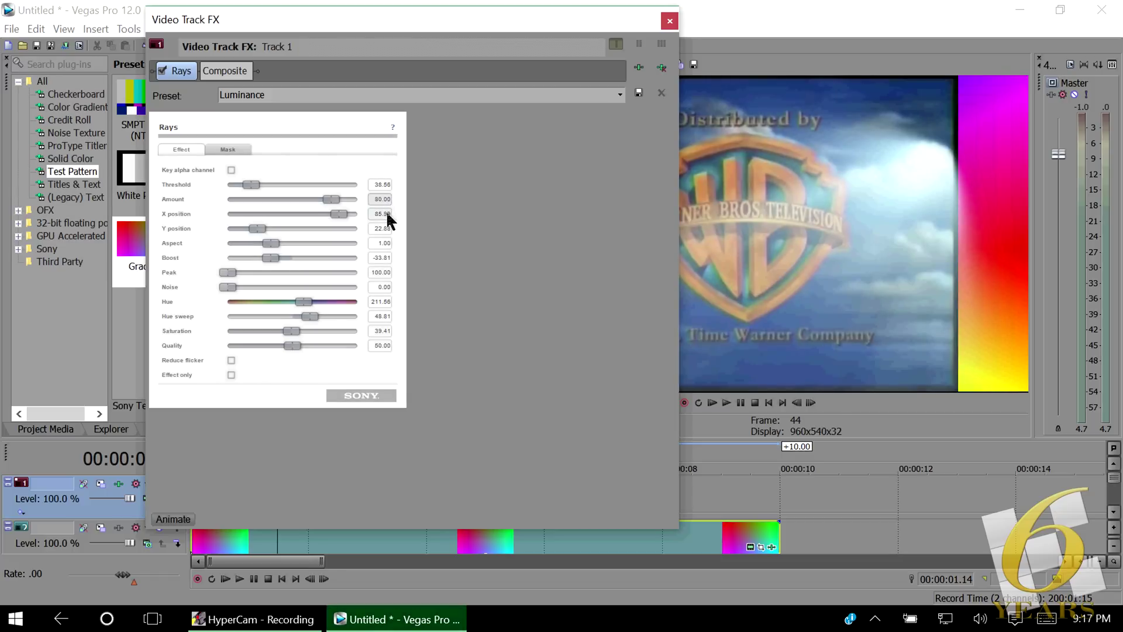
left_click(387, 214)
type("50")
key("Return")
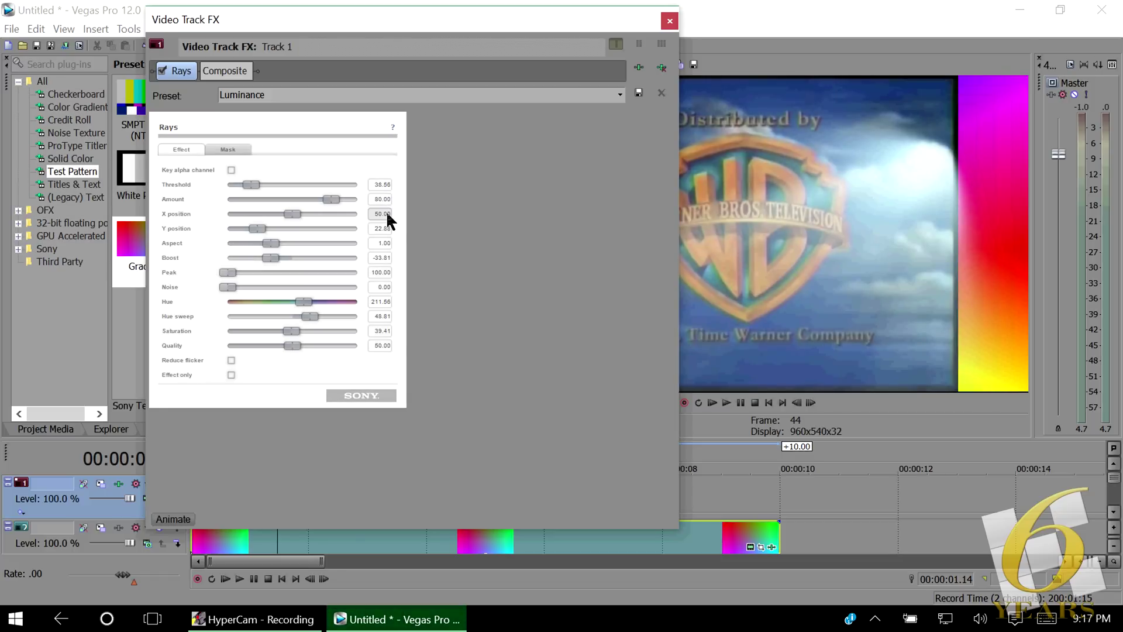
left_click(388, 228)
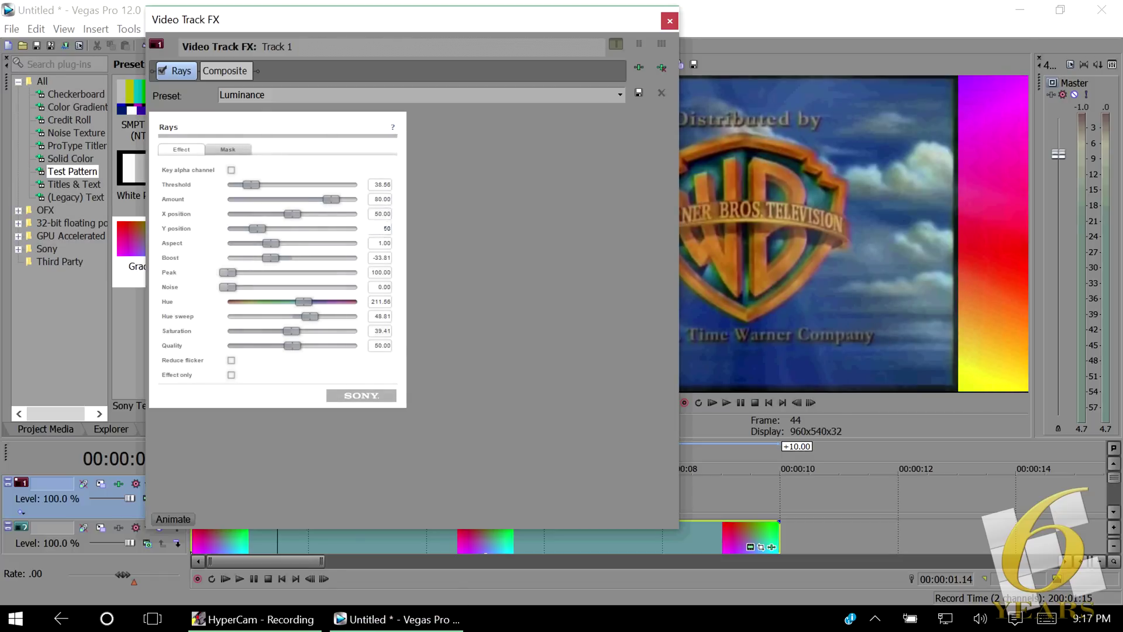
type("50")
key("Return")
left_click(376, 345)
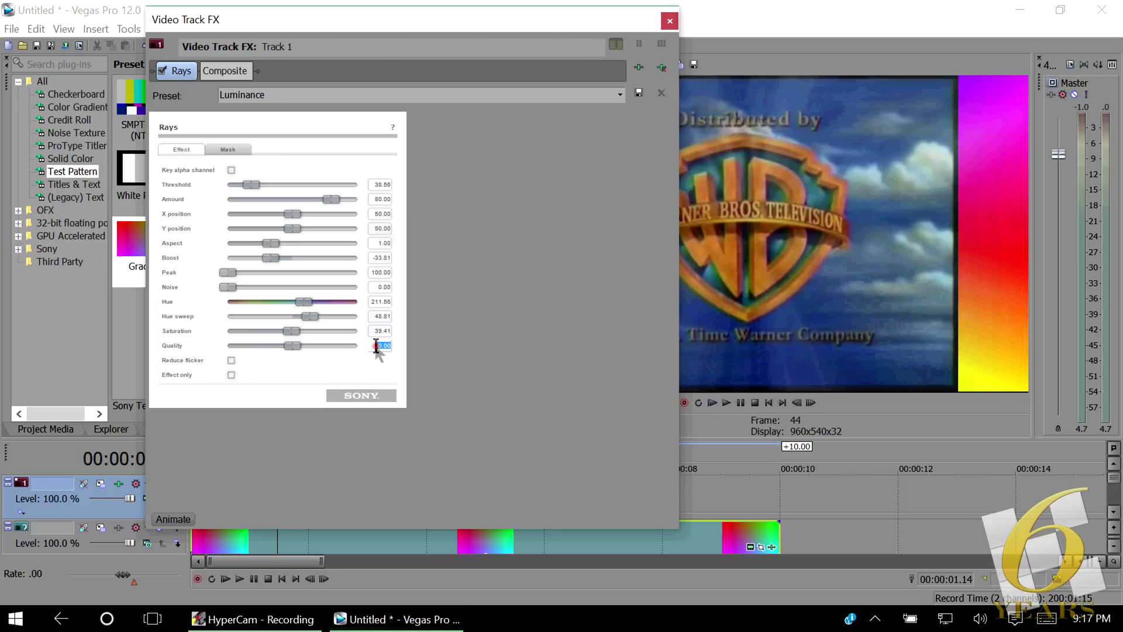
type("100")
key("Return")
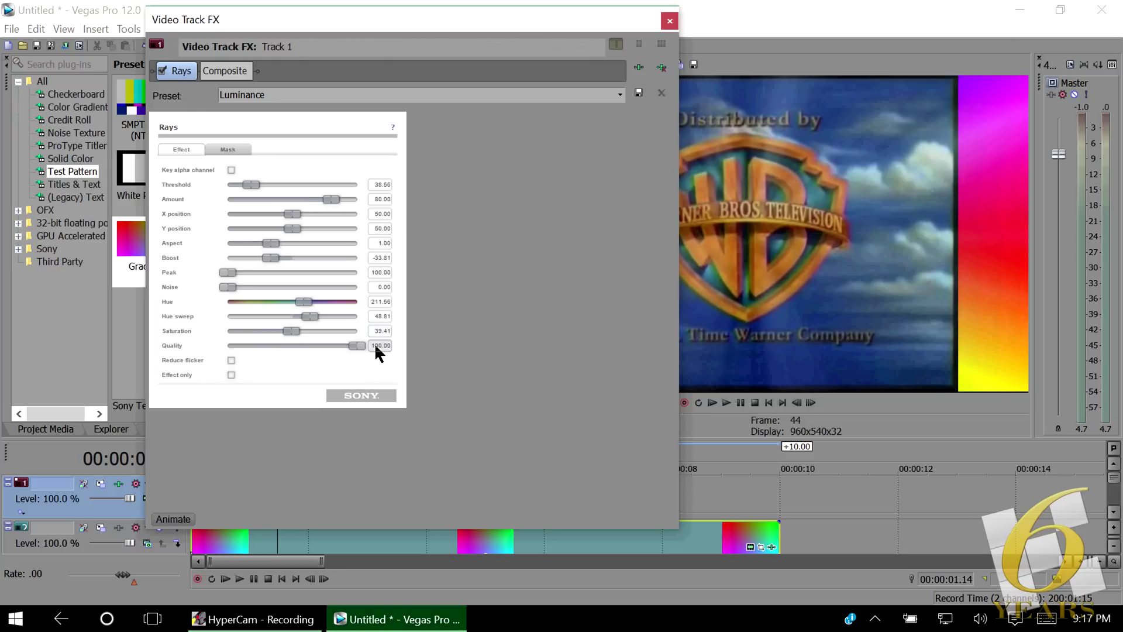
left_click(241, 360)
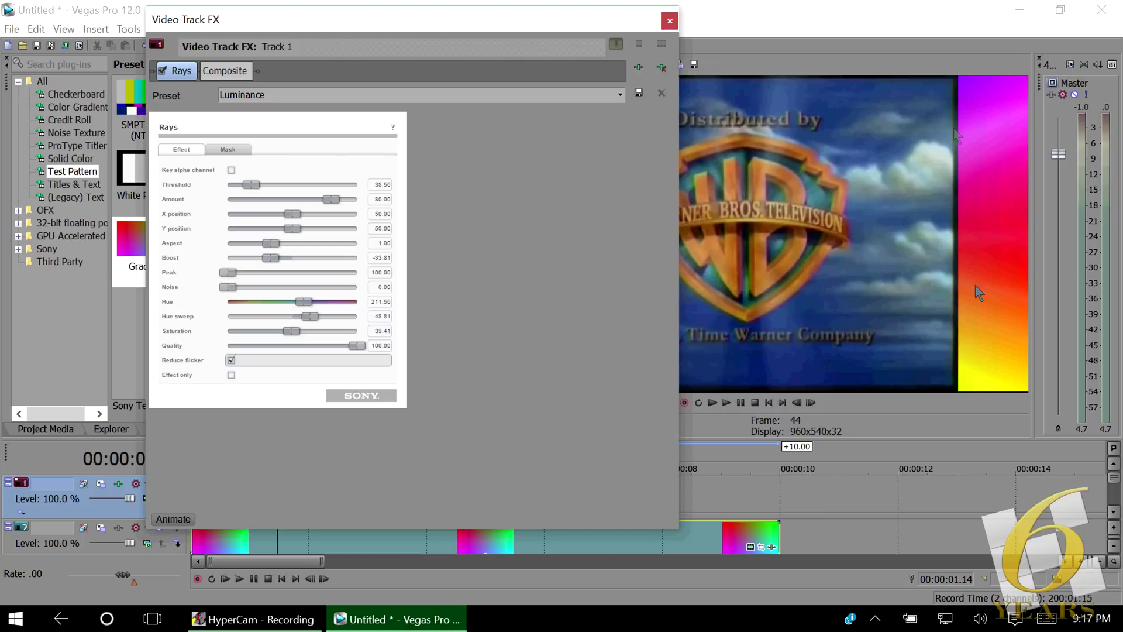
Step: Insert Sony Brightness and Contrast before Rays, set Contrast to 0.200, and close Track FX
left_click(639, 67)
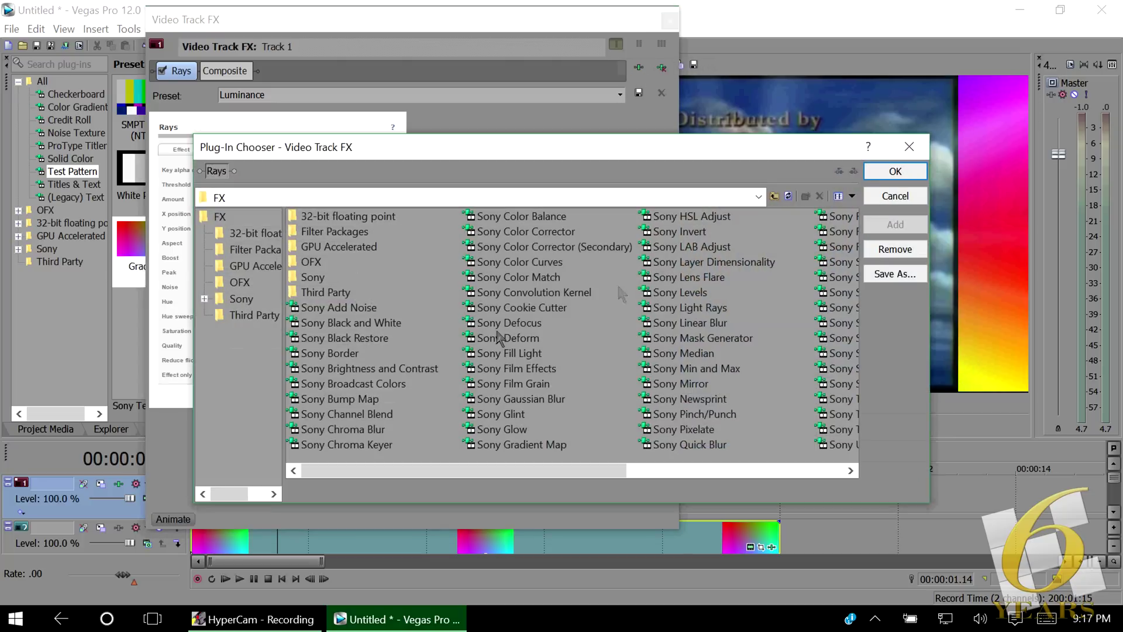
double_click(436, 368)
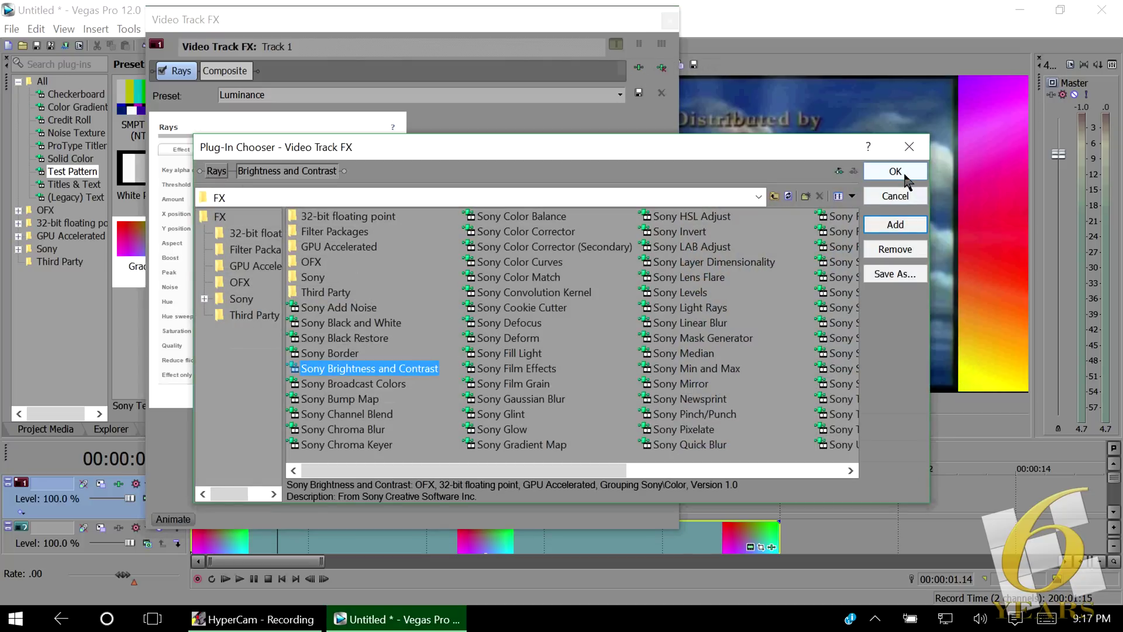
left_click(901, 172)
left_click_drag(315, 71, 170, 86)
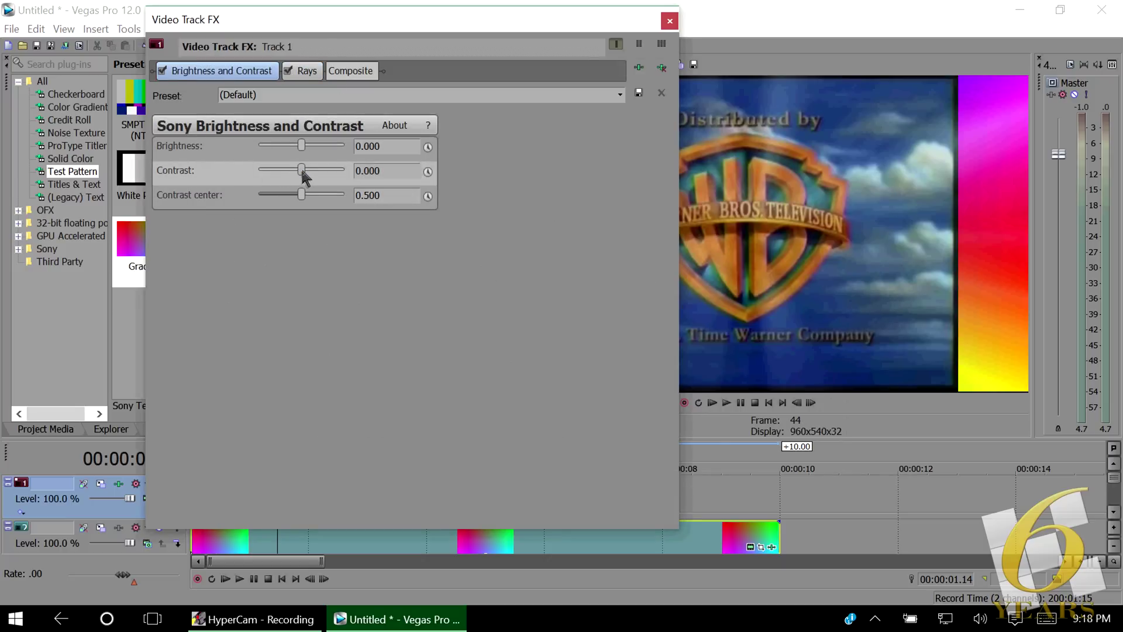
scroll(303, 171, "up", 2)
scroll(303, 171, "down", 1)
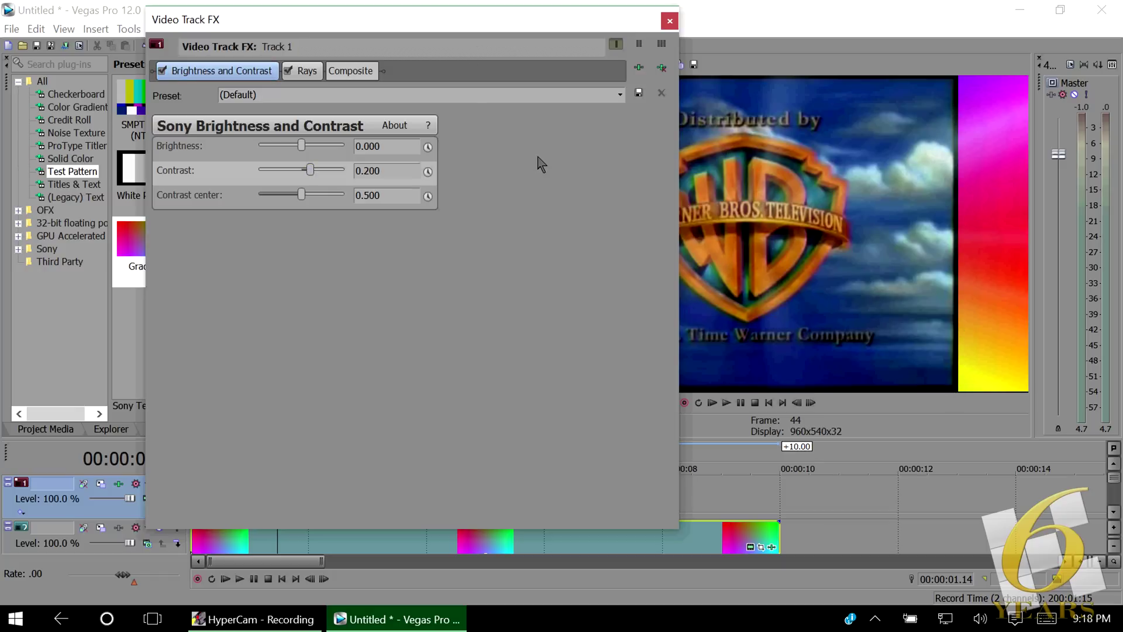
left_click(669, 22)
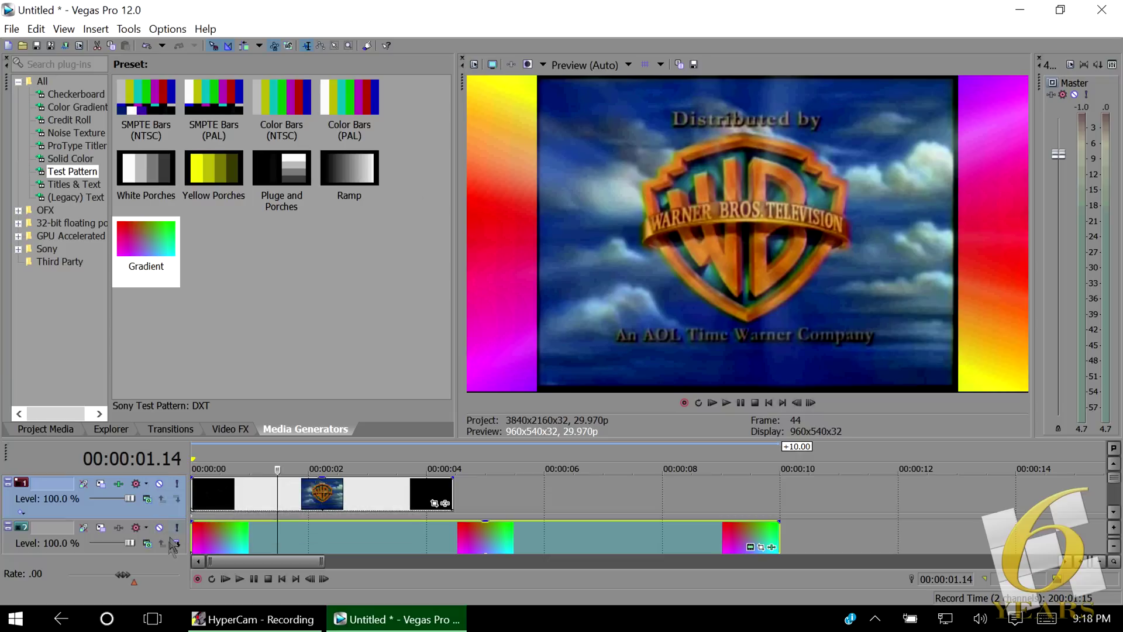
Step: Set the logo track's compositing mode to Difference
left_click(146, 485)
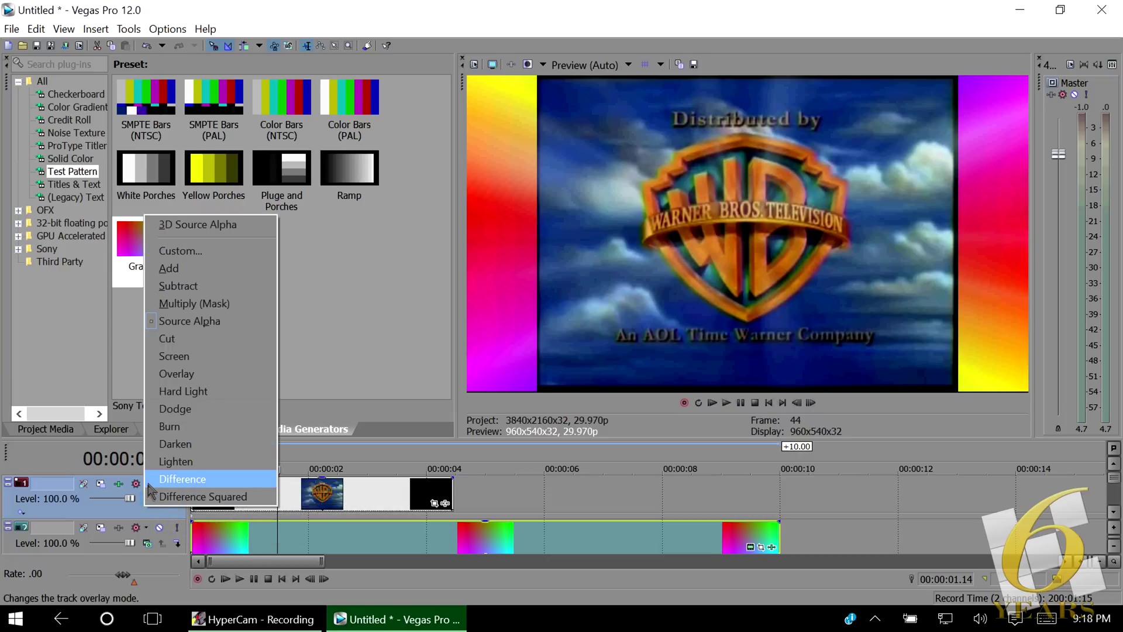
left_click(149, 481)
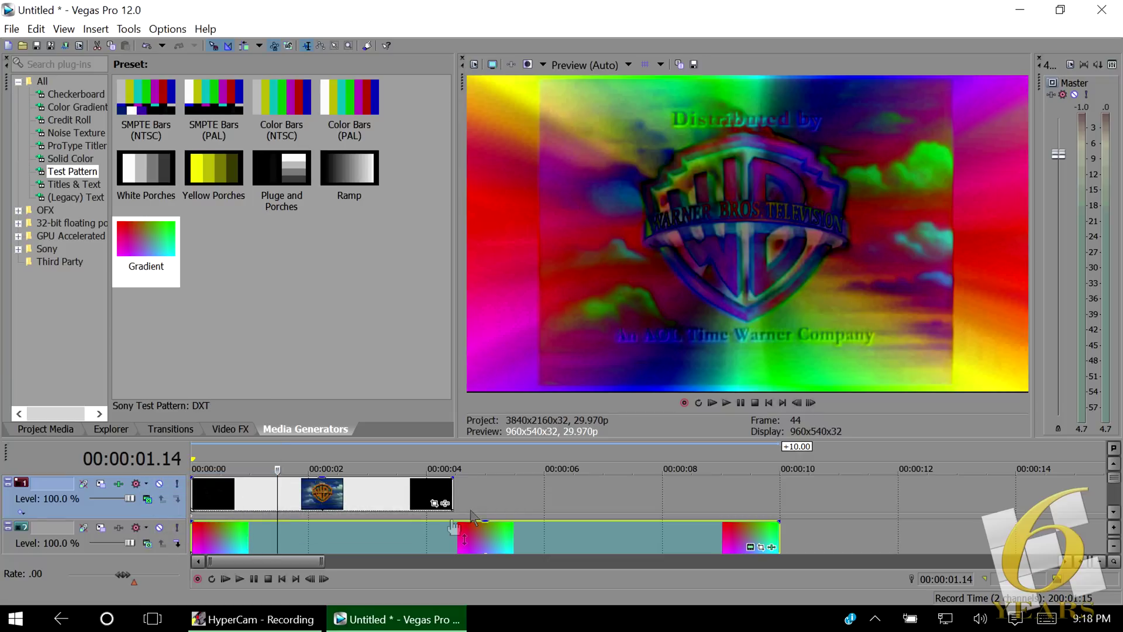
left_click(454, 459)
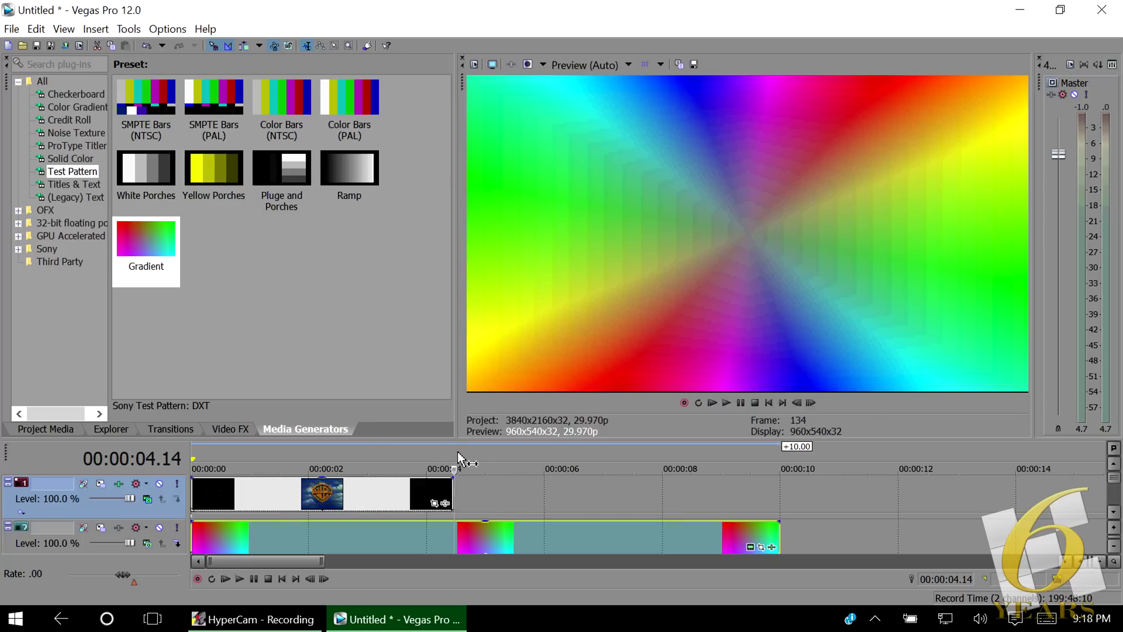
Step: Scrub the gradient animation, loop 00:00:00 to 00:00:04.14, and park the playhead at 4.17 seconds
left_click(526, 459)
left_click_drag(465, 463, 695, 462)
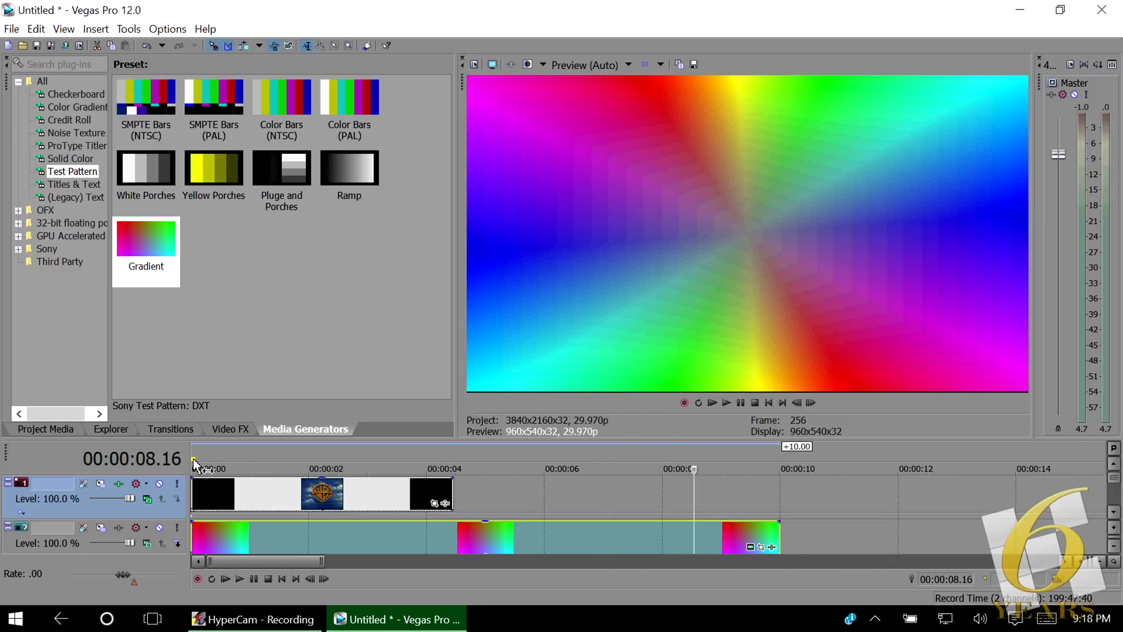
left_click_drag(195, 454, 462, 449)
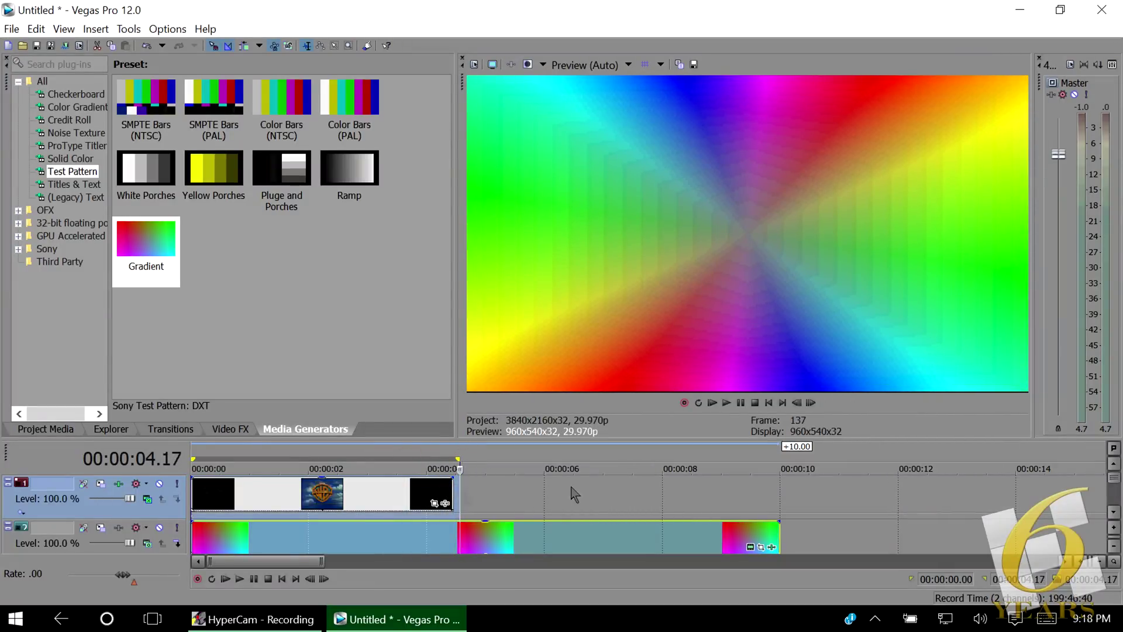
left_click(1114, 512)
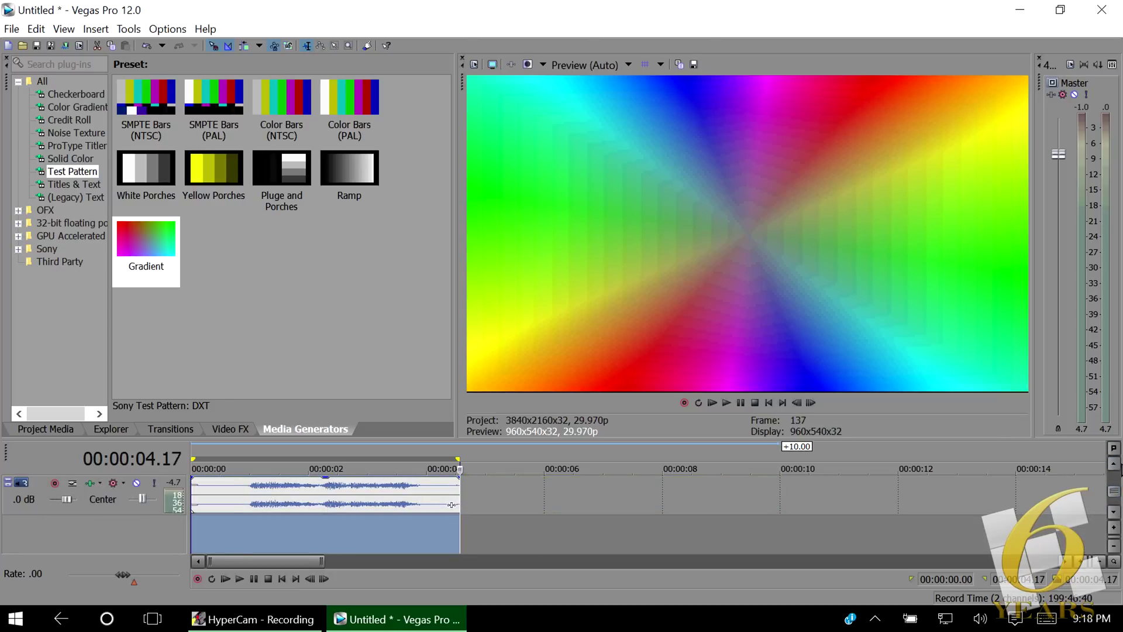
scroll(452, 504, "up", 3)
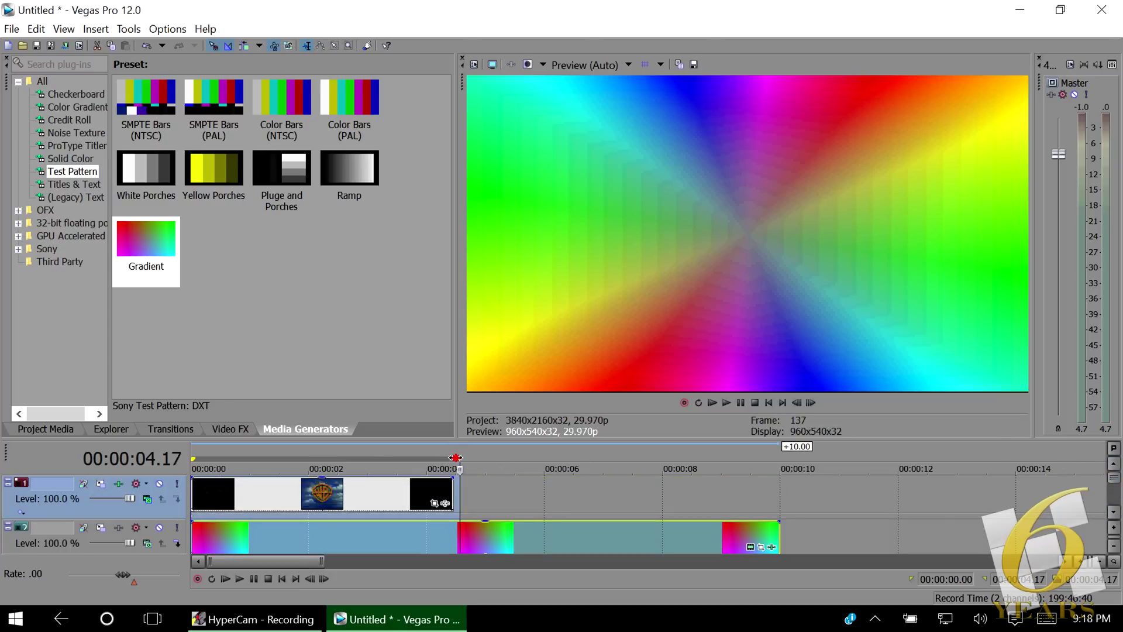
left_click_drag(456, 457, 451, 458)
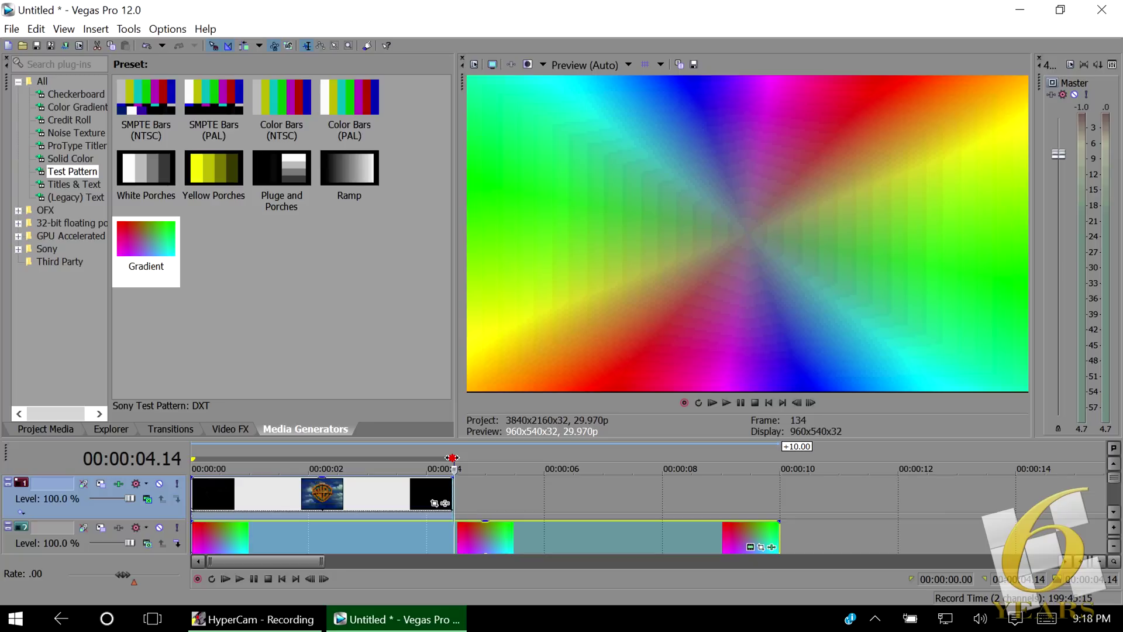
left_click_drag(452, 458, 460, 458)
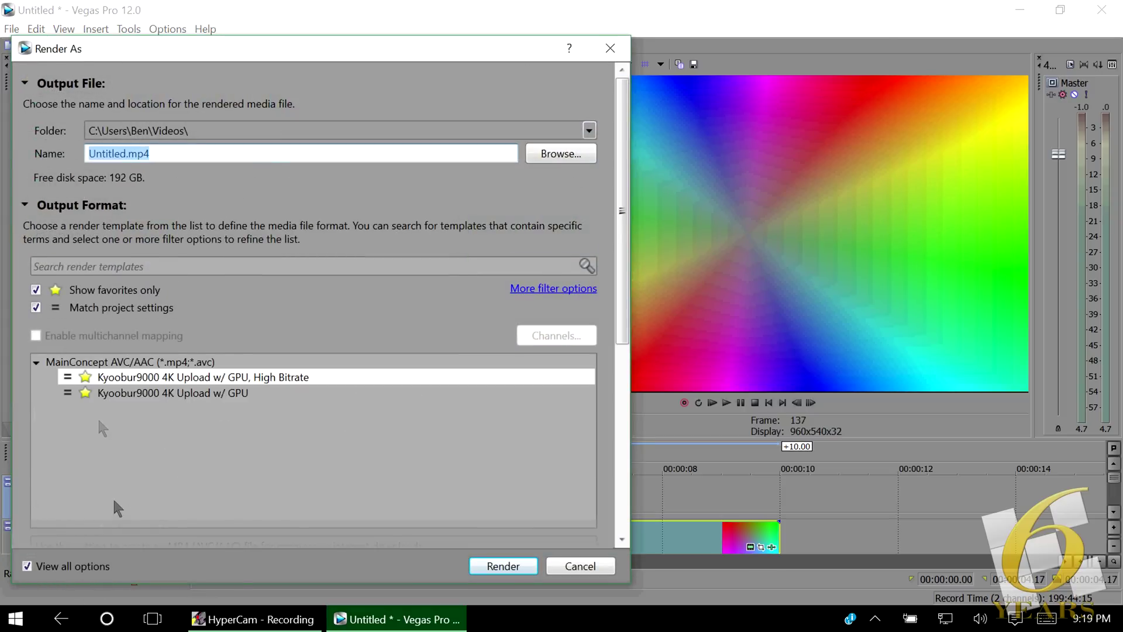
scroll(97, 417, "down", 5)
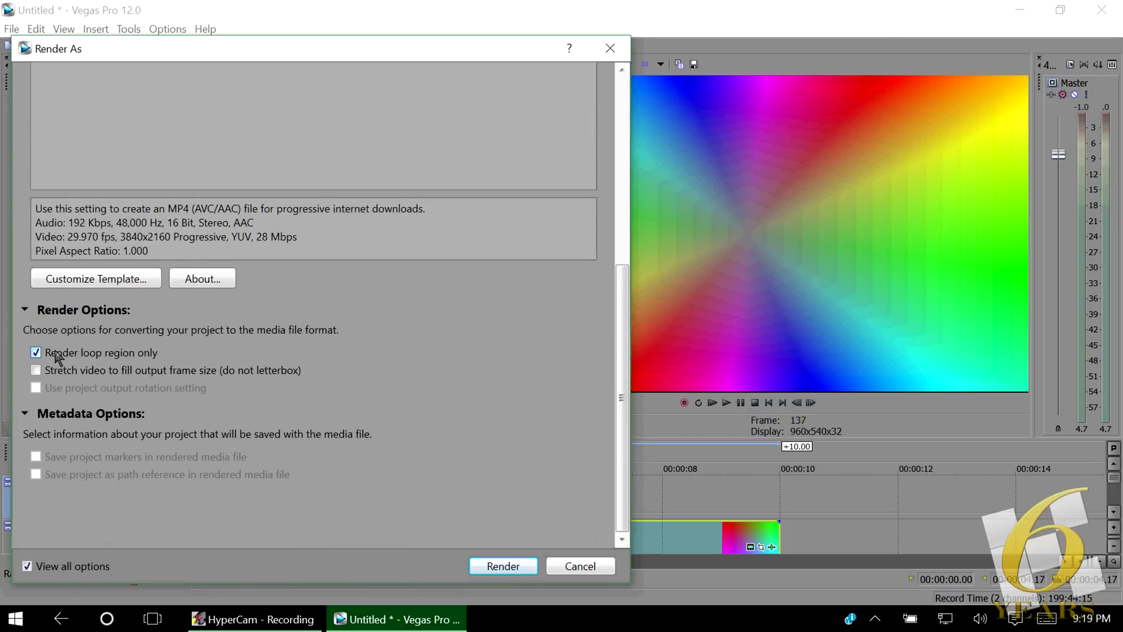
left_click(580, 567)
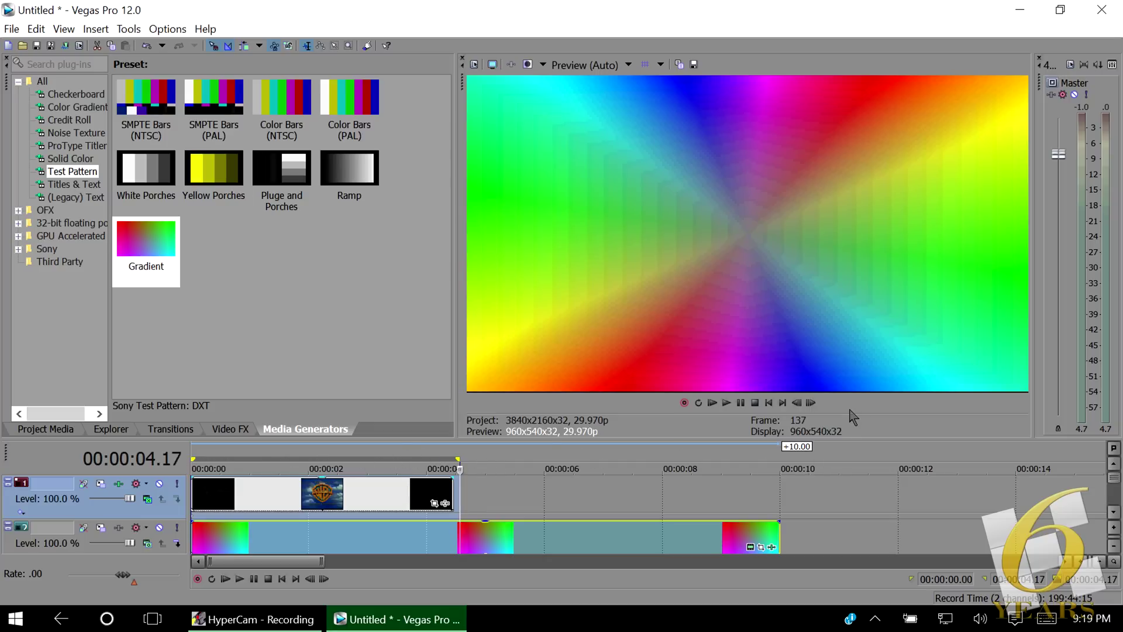
left_click(13, 28)
Step: Import 6TH Still.png from This PC > Pictures into the project media
mouse_move(256, 198)
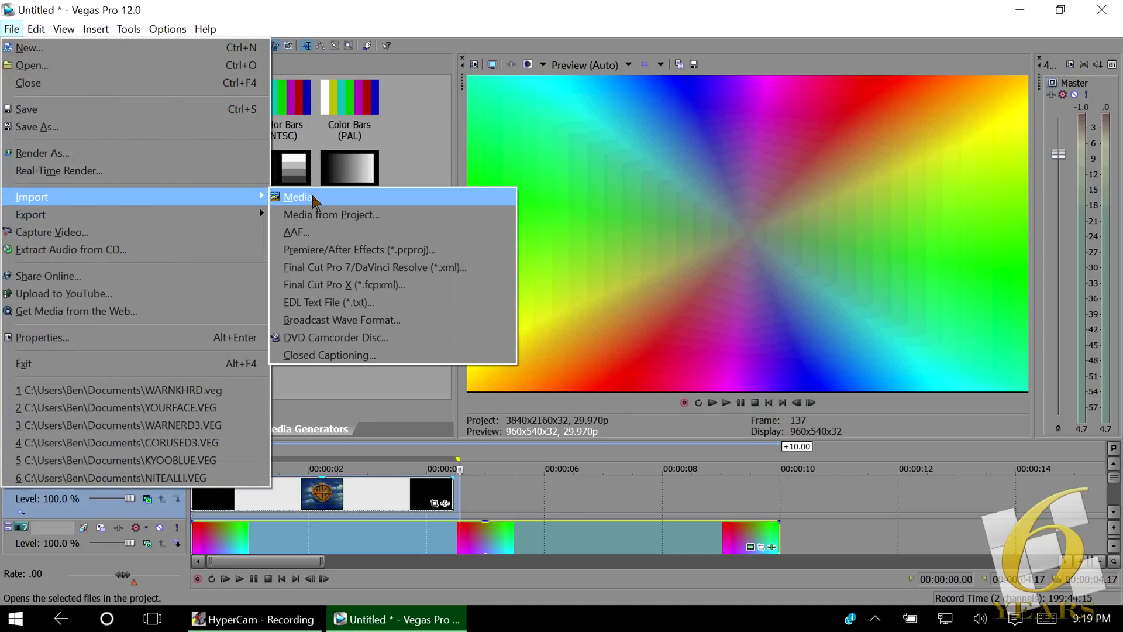
left_click(311, 196)
left_click(199, 65)
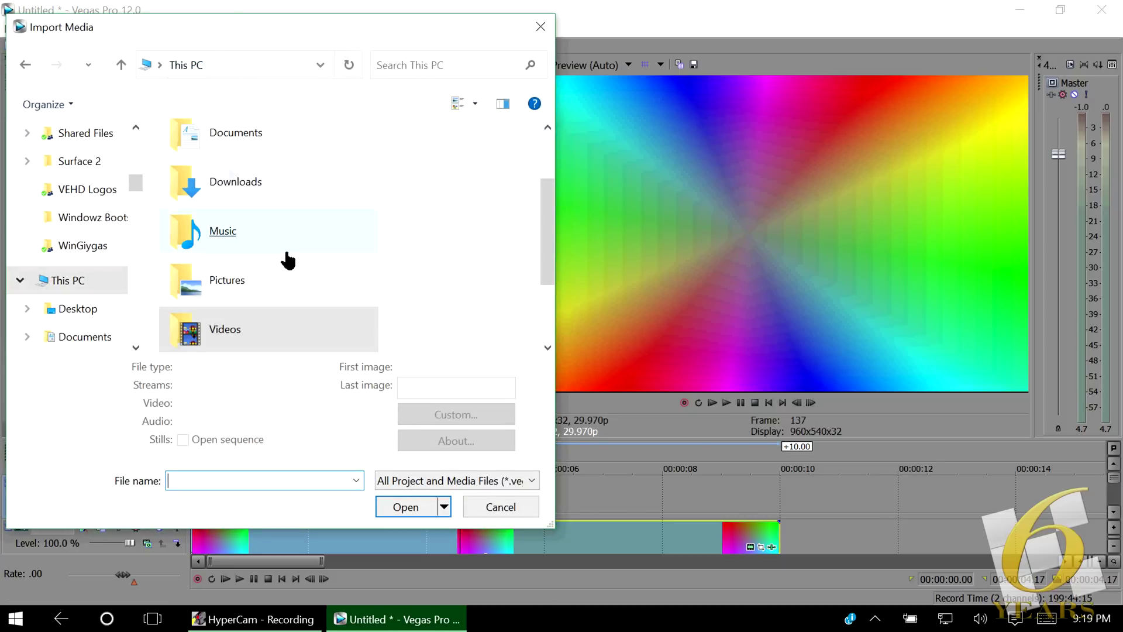
double_click(263, 275)
left_click(201, 481)
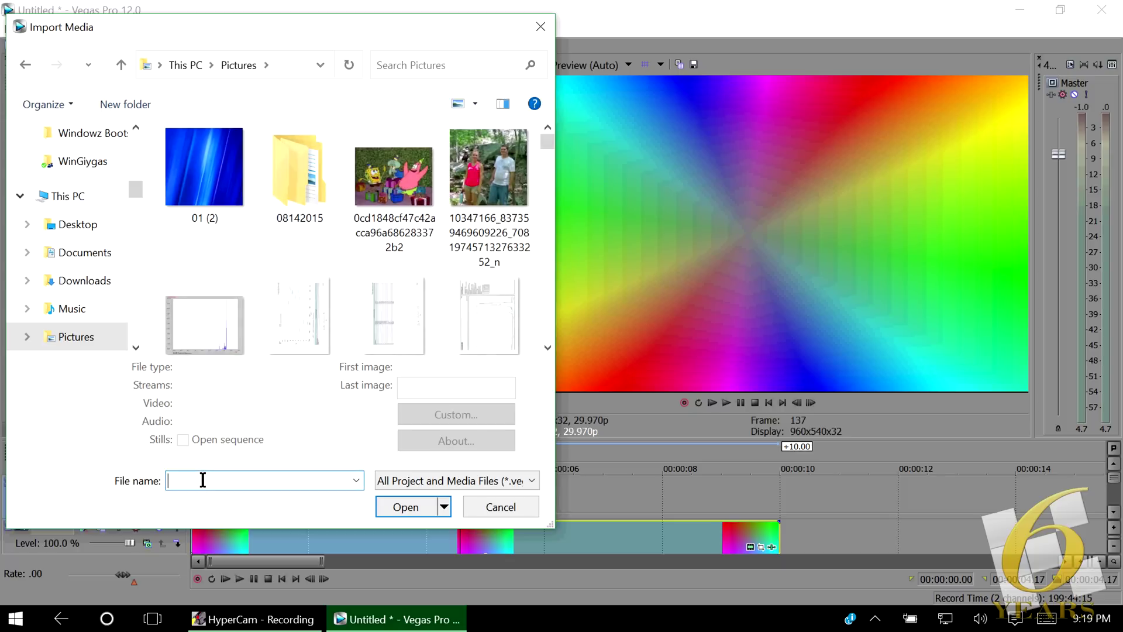
type("6TH")
key("Down")
key("Down")
key("Down")
key("Down")
key("Down")
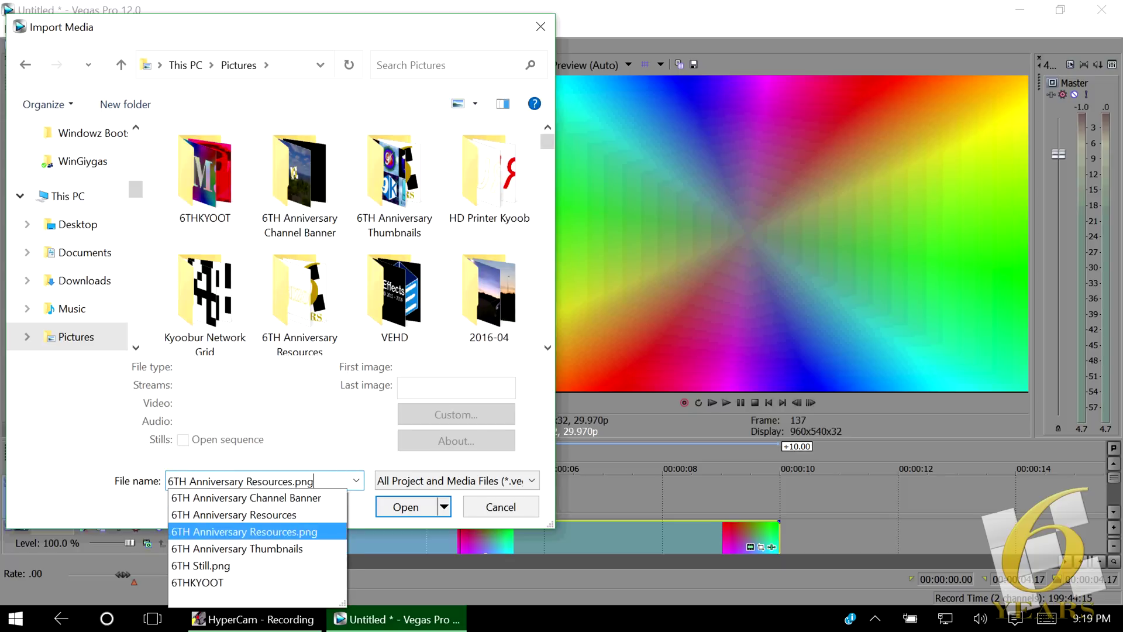
key("Return")
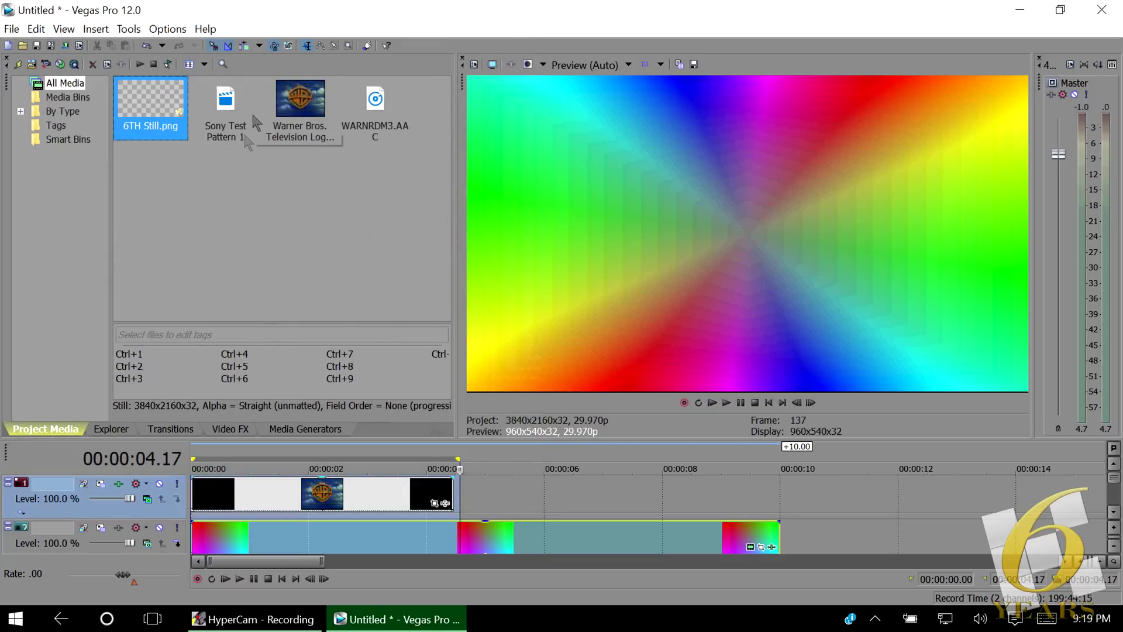
left_click(211, 446)
Step: Place 6TH Still.png at the timeline start, trimmed to end with the logo clip
left_click_drag(211, 450, 196, 468)
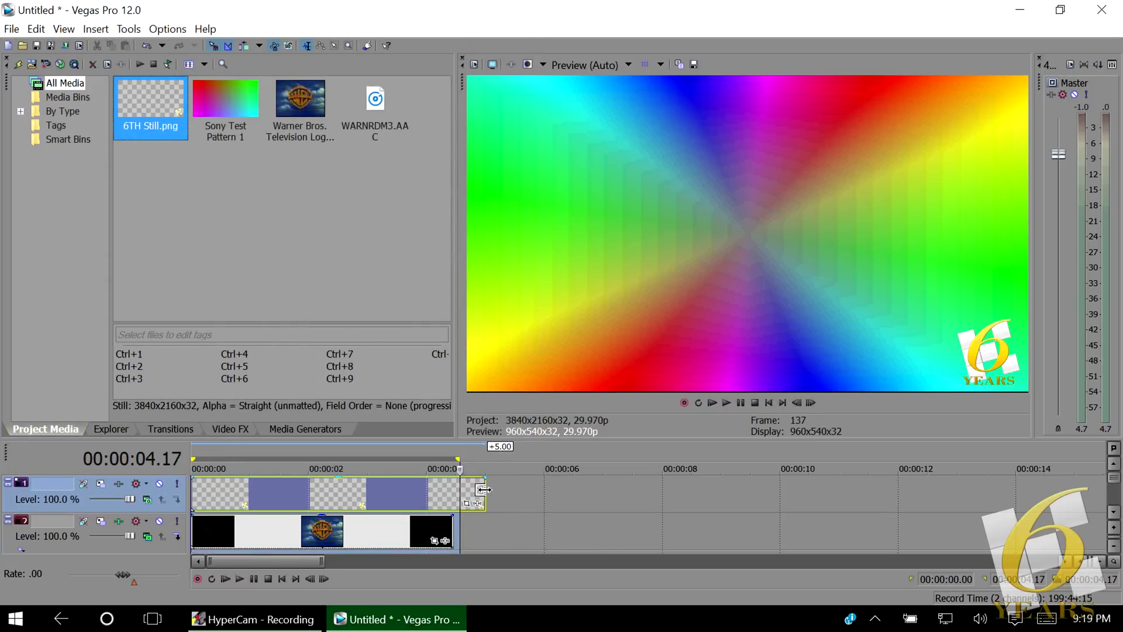
left_click_drag(483, 490, 417, 460)
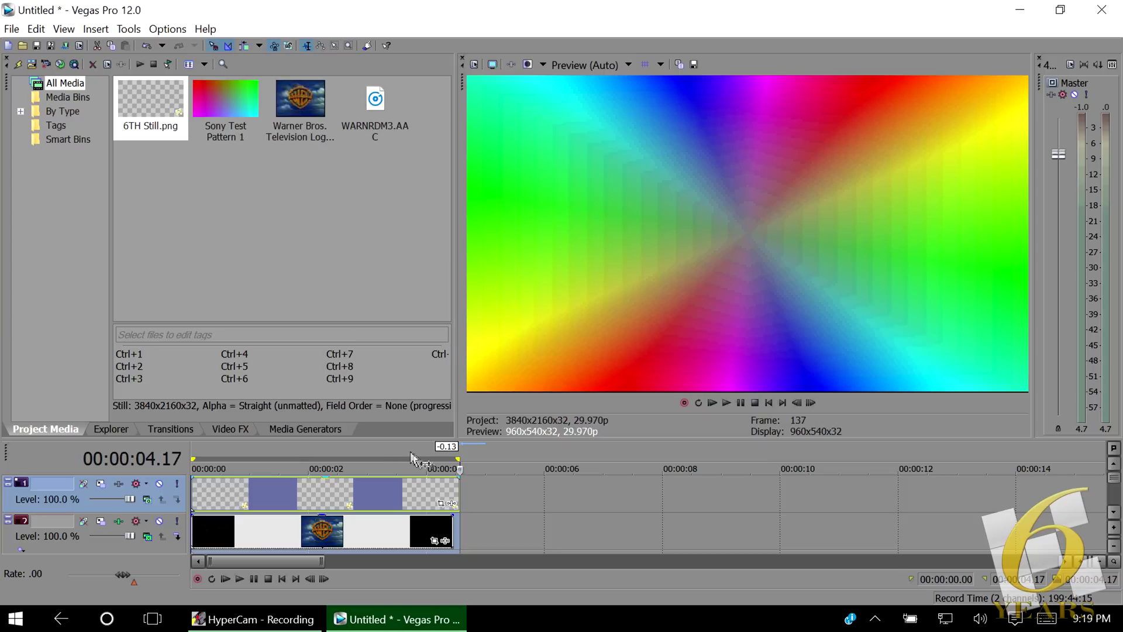
left_click(405, 466)
Step: Set the still's track to Difference Squared compositing and return to the project start
left_click(147, 499)
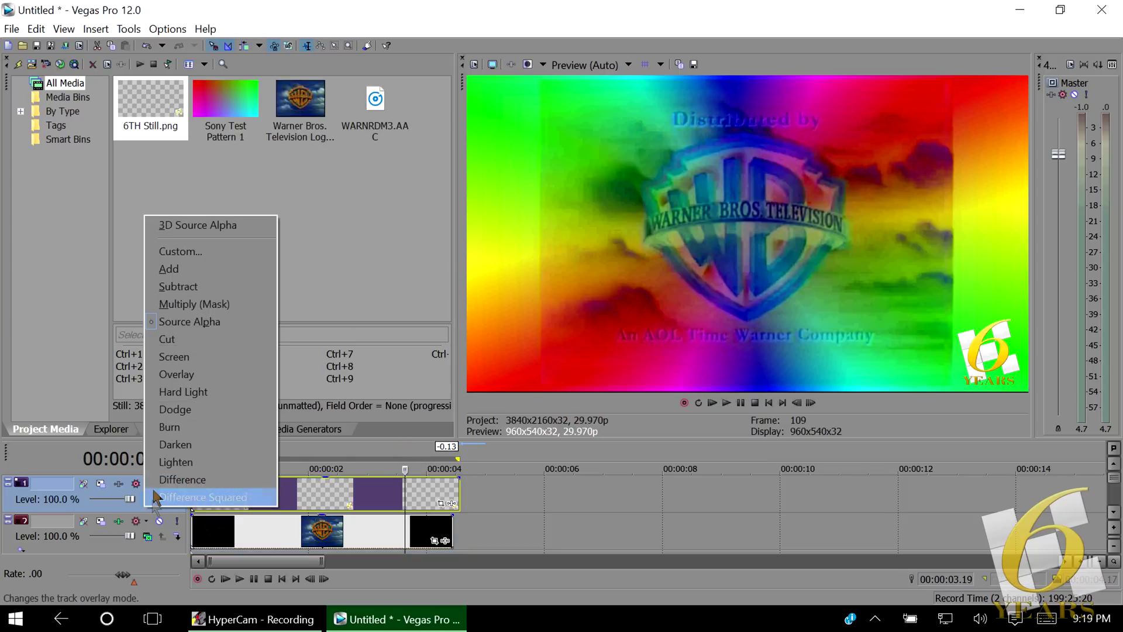
left_click(155, 497)
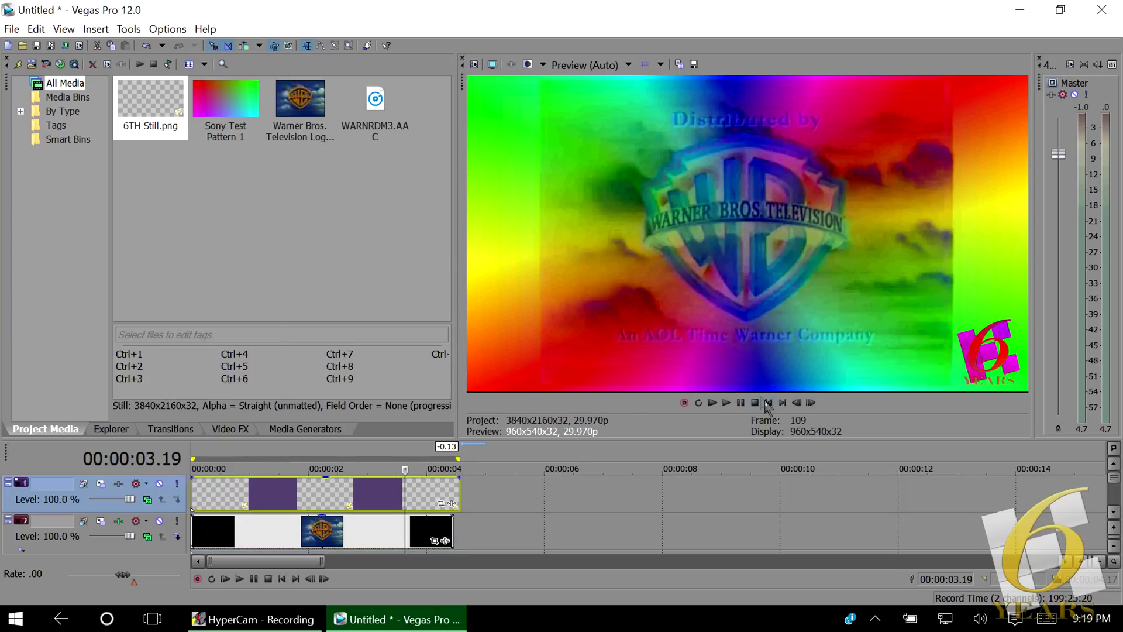
left_click(265, 449)
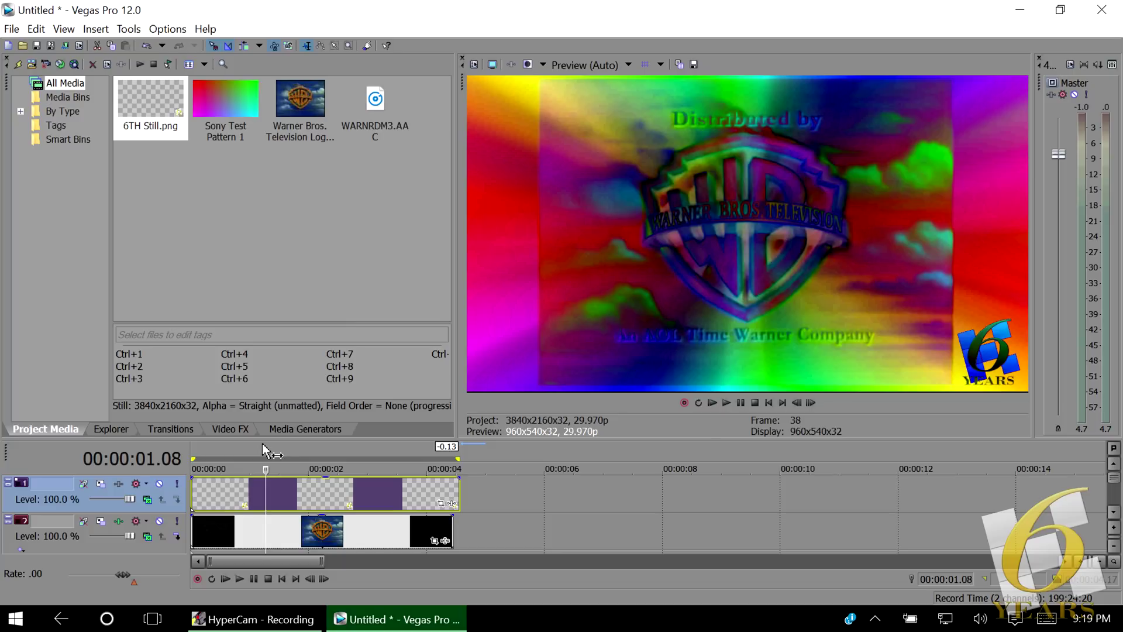
key("Home")
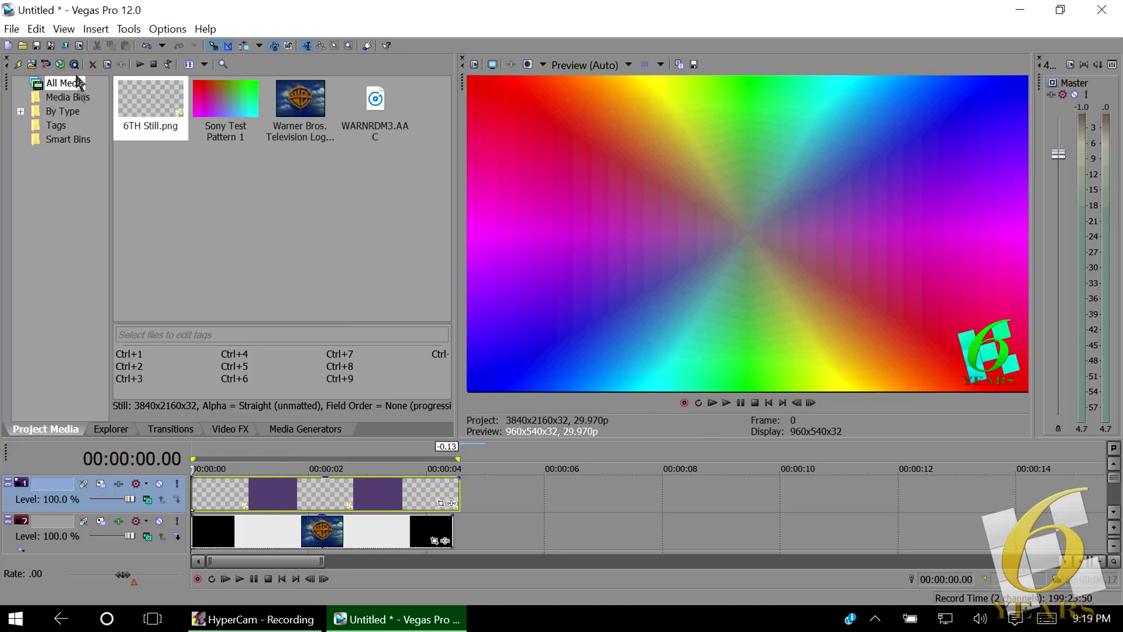
Step: Save the project as WARNRDM3.VEG in Documents
left_click(52, 47)
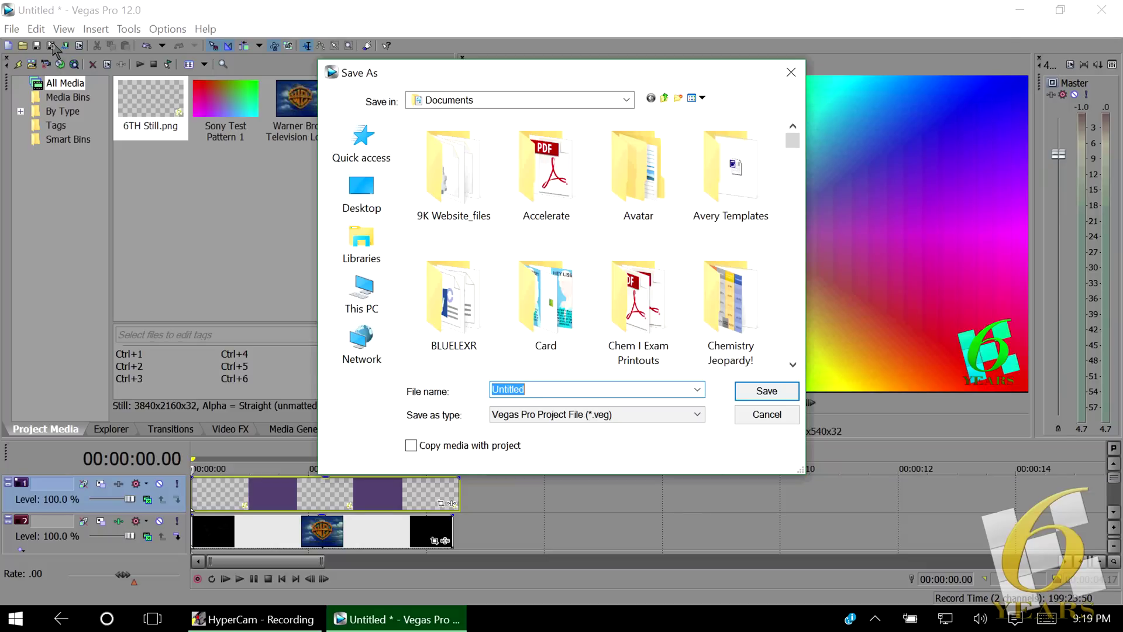
type("WA")
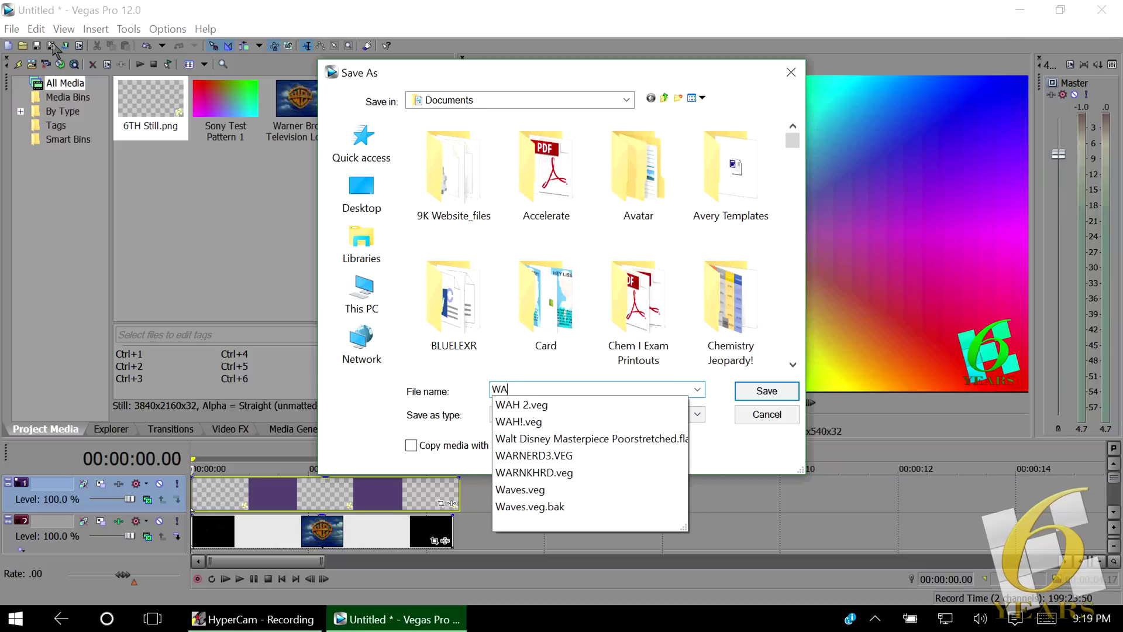
type("RNRDM3.VEG")
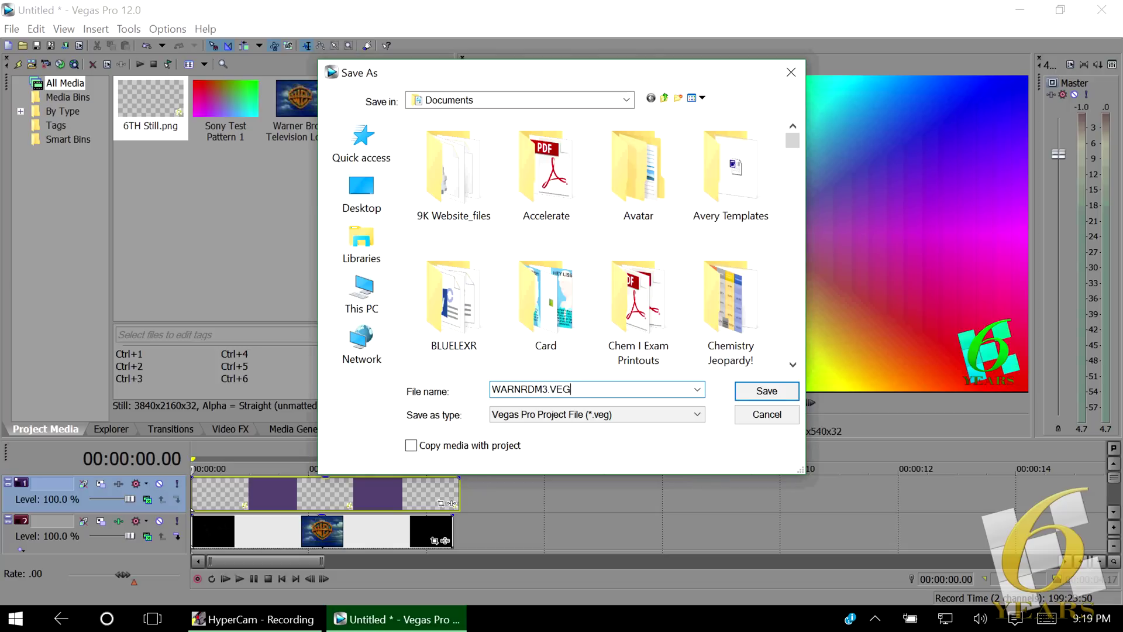
key("Return")
left_click(66, 46)
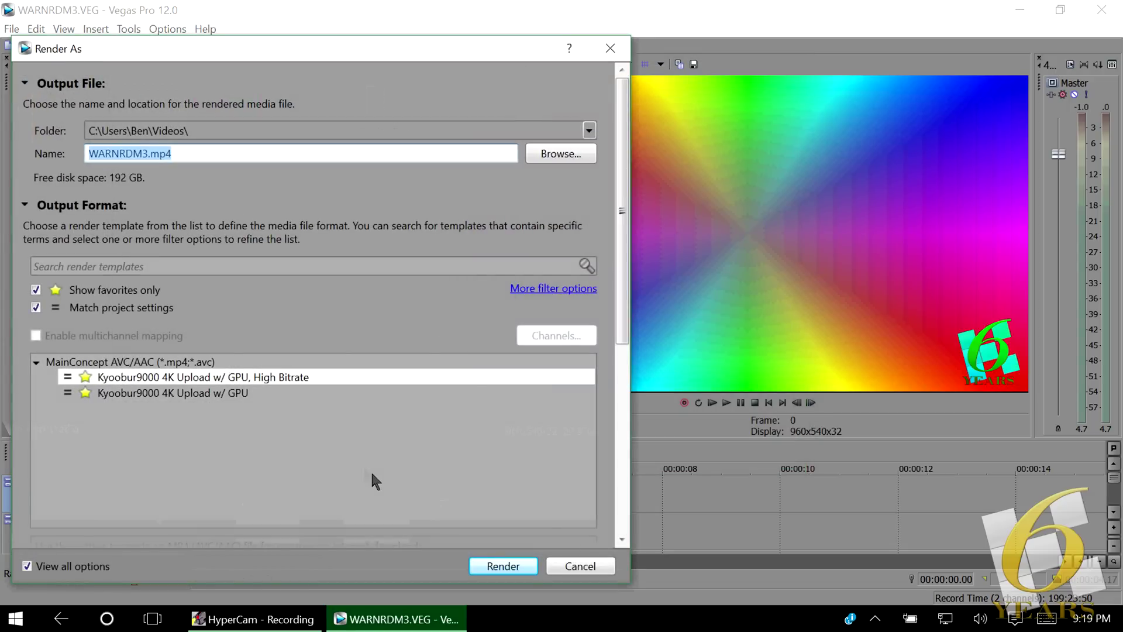
Step: Start rendering WARNRDM3.mp4 with the 4K MP4 template
left_click(516, 563)
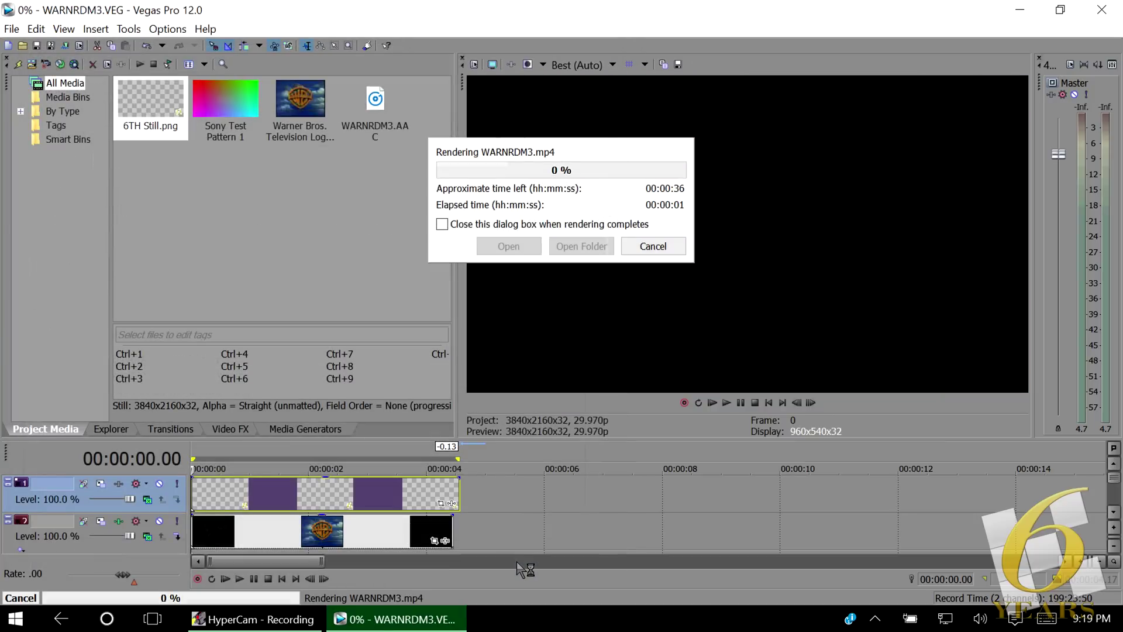